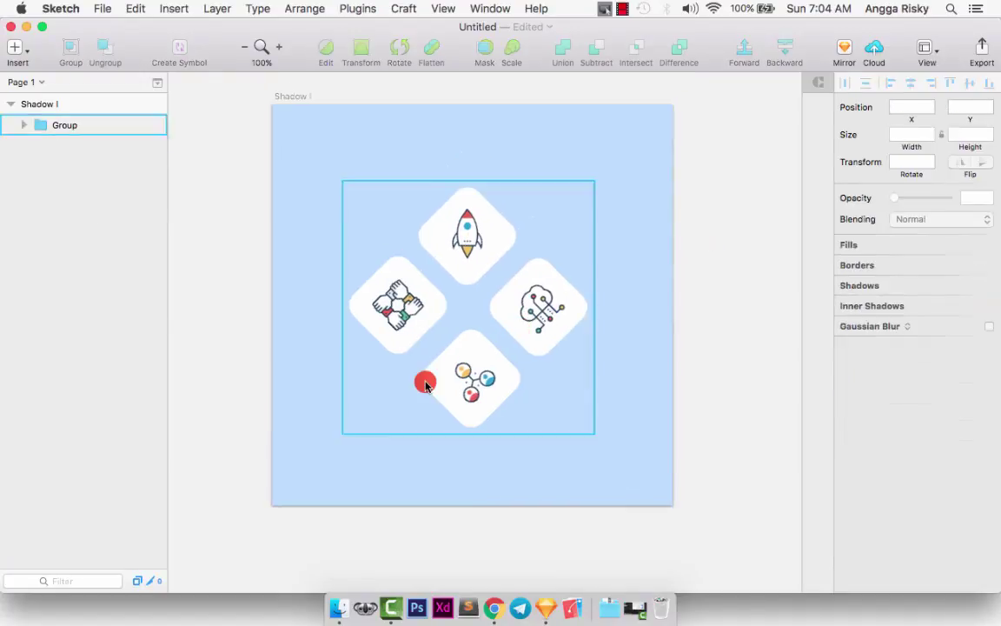
Select the icon bitmaps inside the group and ungroup them into separate cards.
double_click(424, 380)
click(467, 241)
click(525, 340)
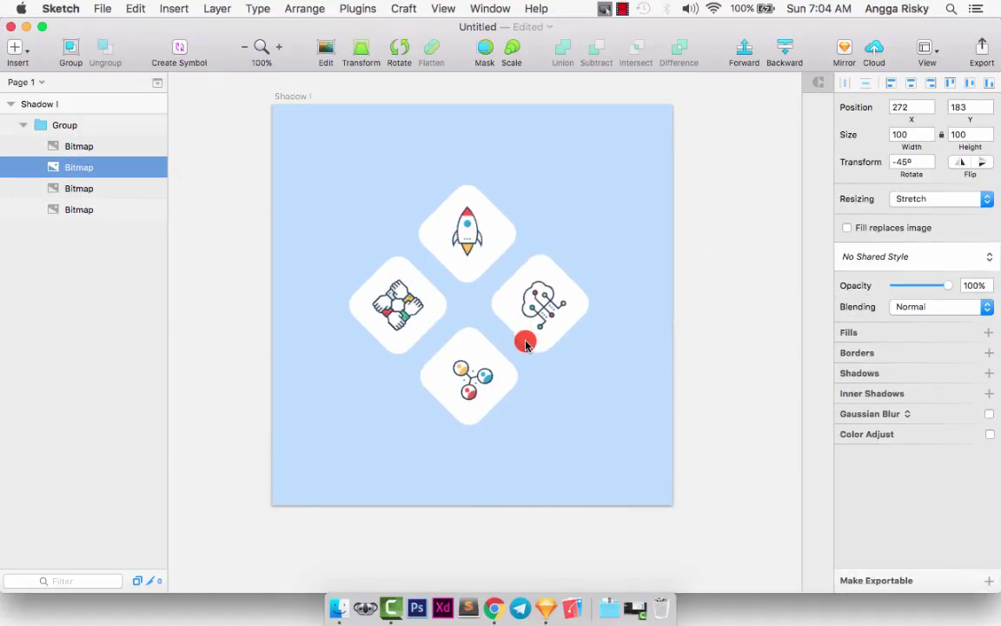
key(Escape)
click(896, 110)
scroll(686, 306, down, 1)
Add a drop shadow with X offset -7 and blur 10 to the rocket card.
click(686, 306)
right_click(513, 257)
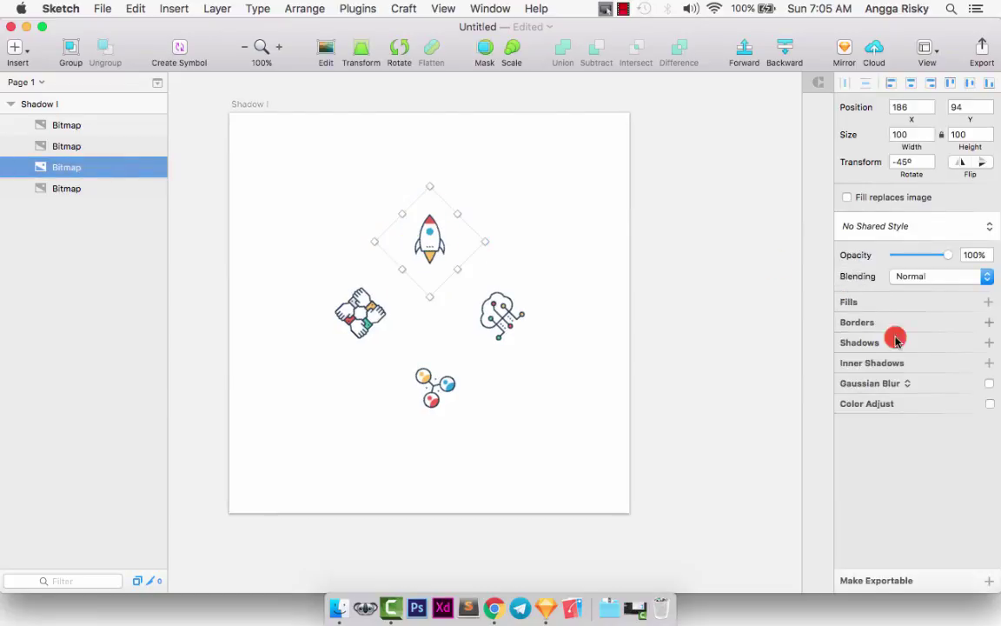
click(896, 341)
click(904, 367)
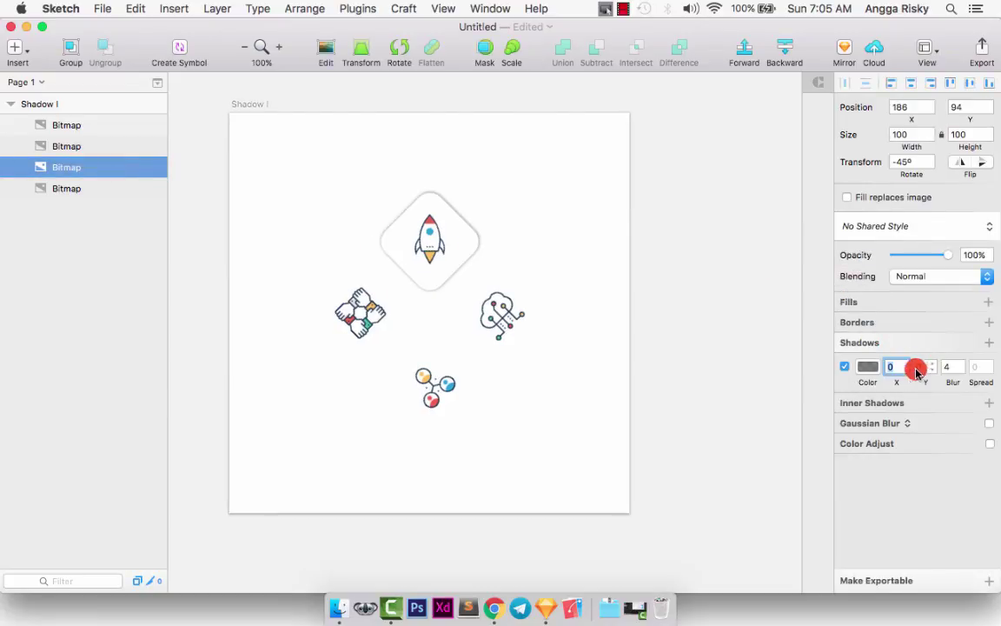
key(BackSpace)
text(-7)
key(Tab)
key(Tab)
text(10)
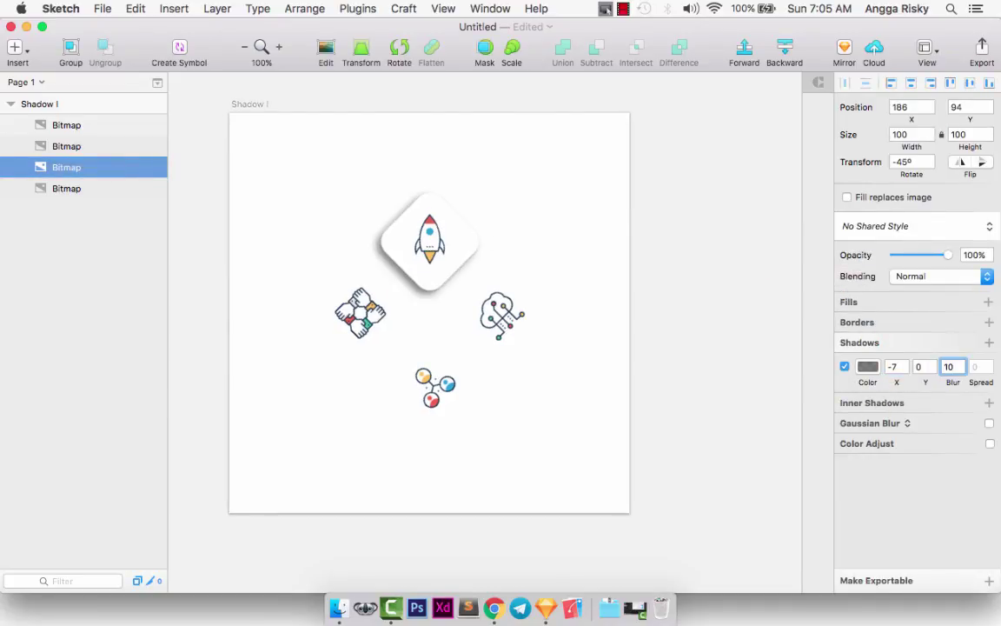
click(868, 366)
click(508, 258)
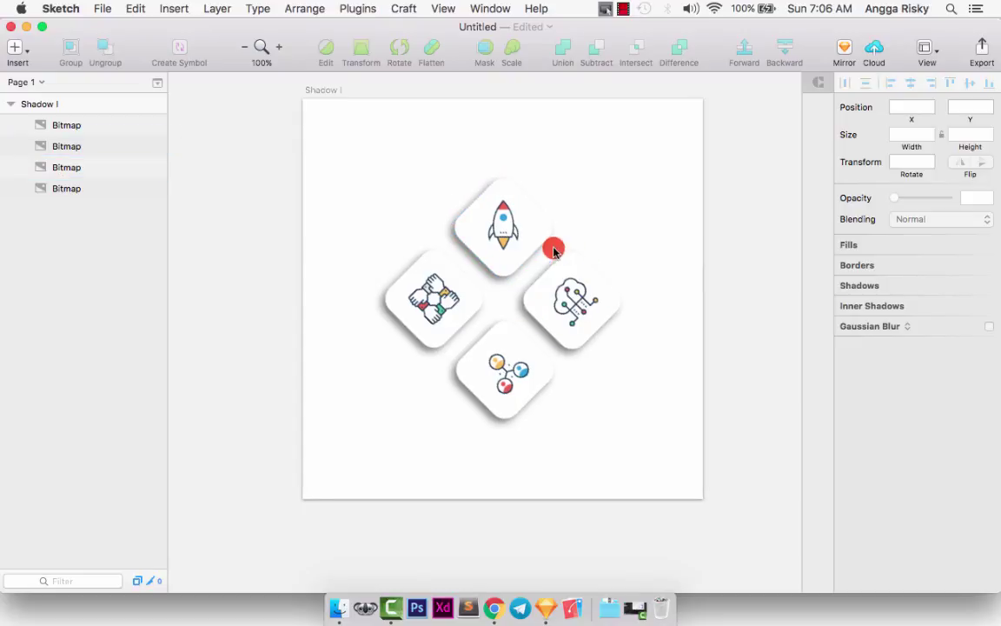
Lower the rocket card's shadow colour opacity to 20.
click(530, 239)
click(877, 381)
click(972, 441)
text(20)
key(Return)
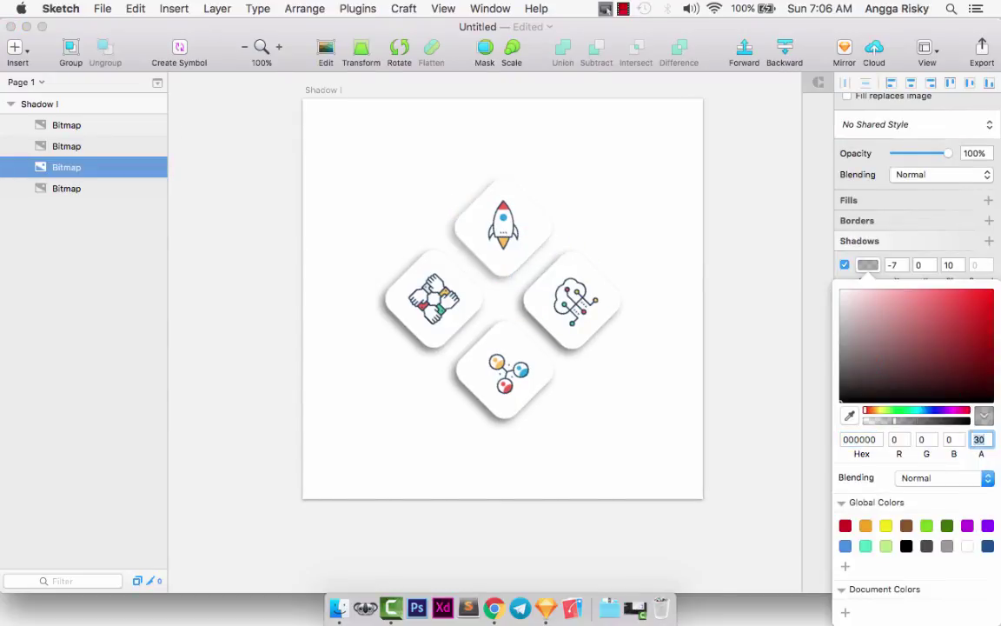
click(636, 251)
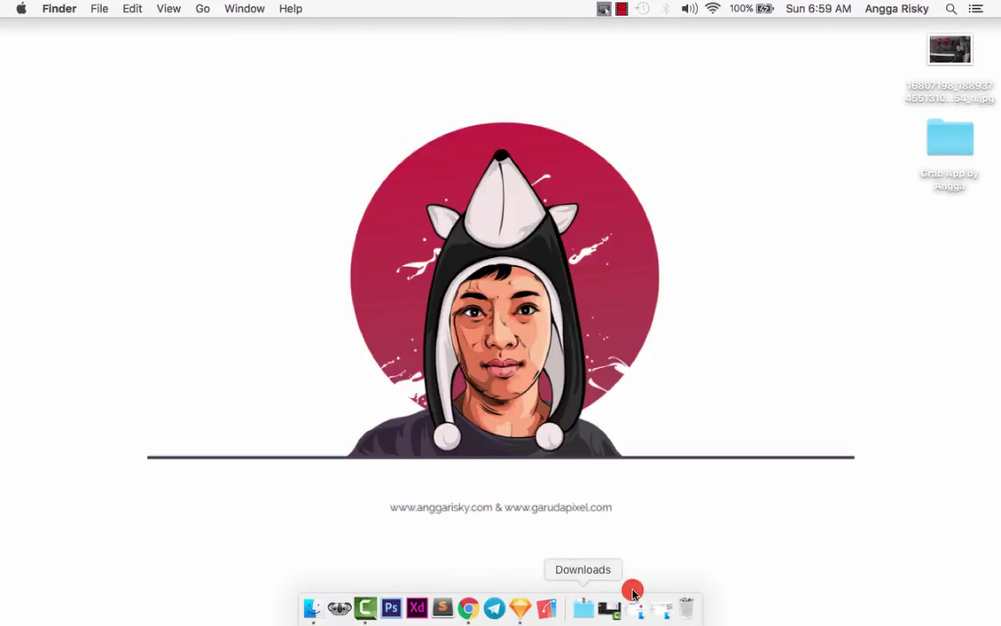
Preview the teamwork, startup and cloud-computing PNGs in the png folder, then close it.
click(658, 611)
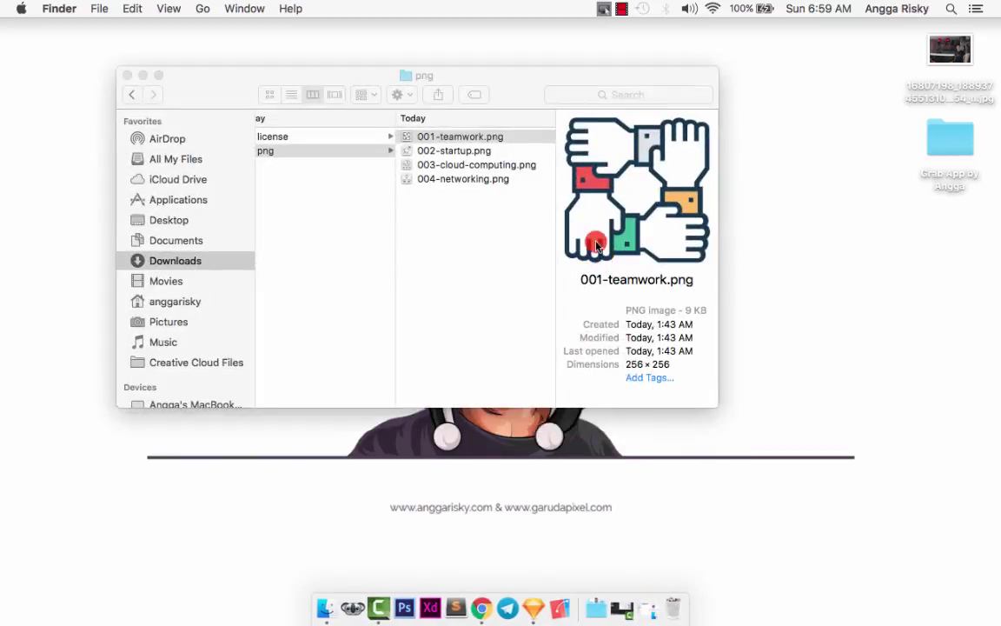
drag(512, 78, 549, 107)
key(Down)
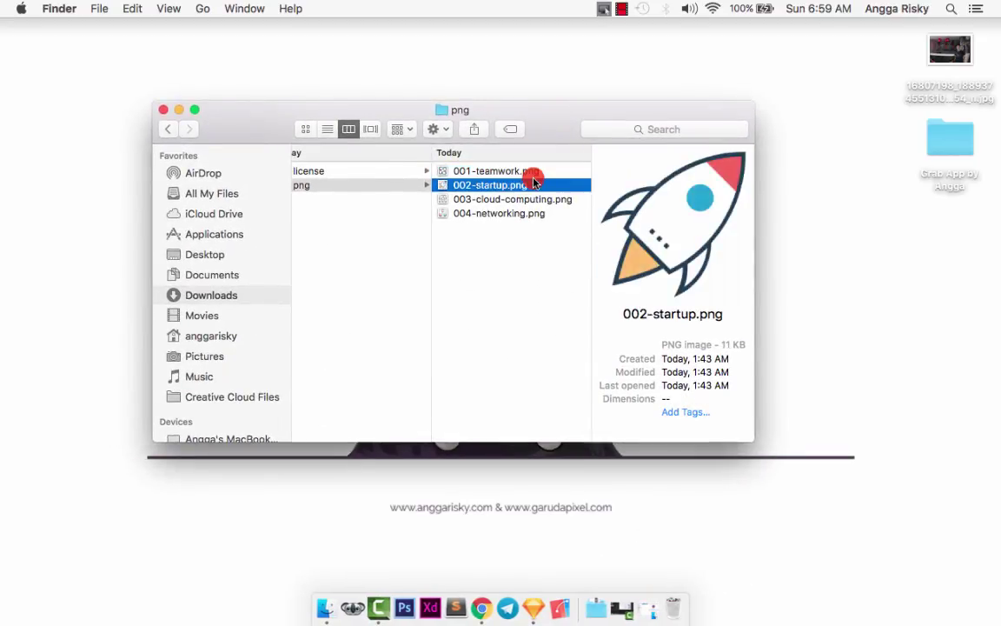
key(Down)
key(Down)
key(Up)
key(Up)
key(Up)
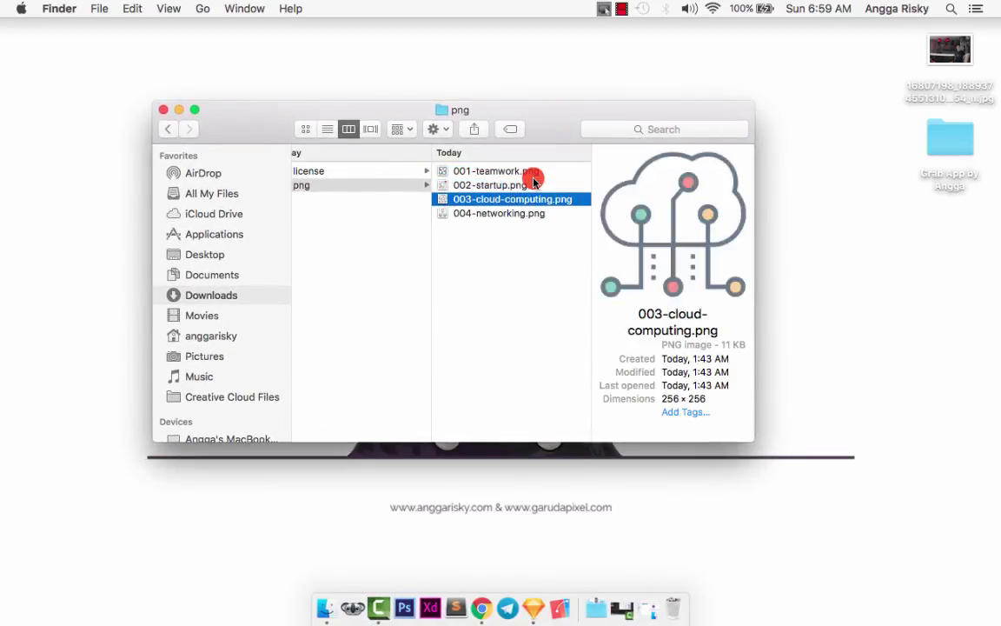
key(Down)
key(Down)
key(Down)
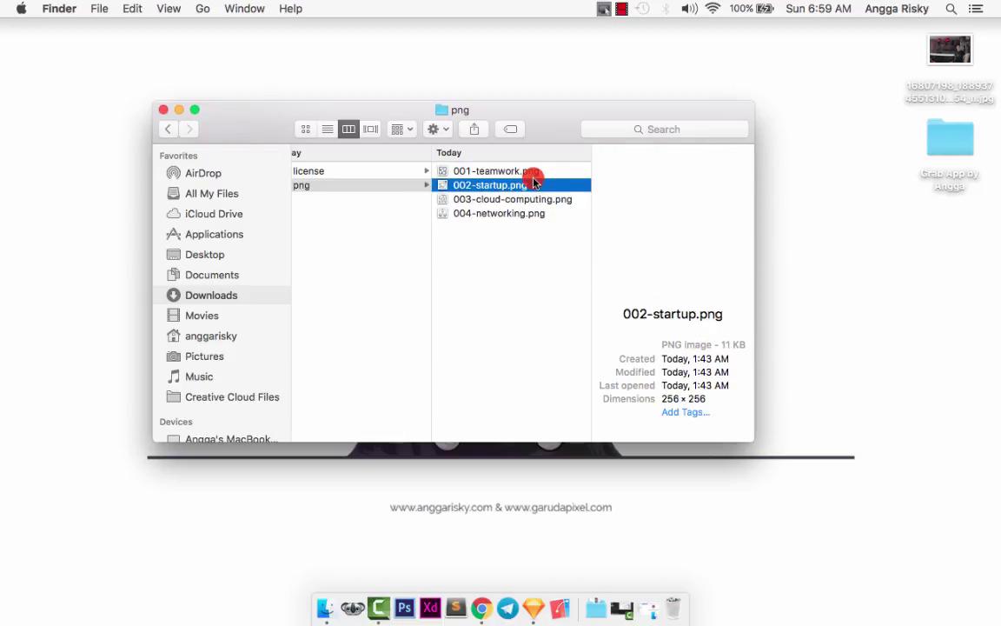
key(Up)
key(Up)
key(Up)
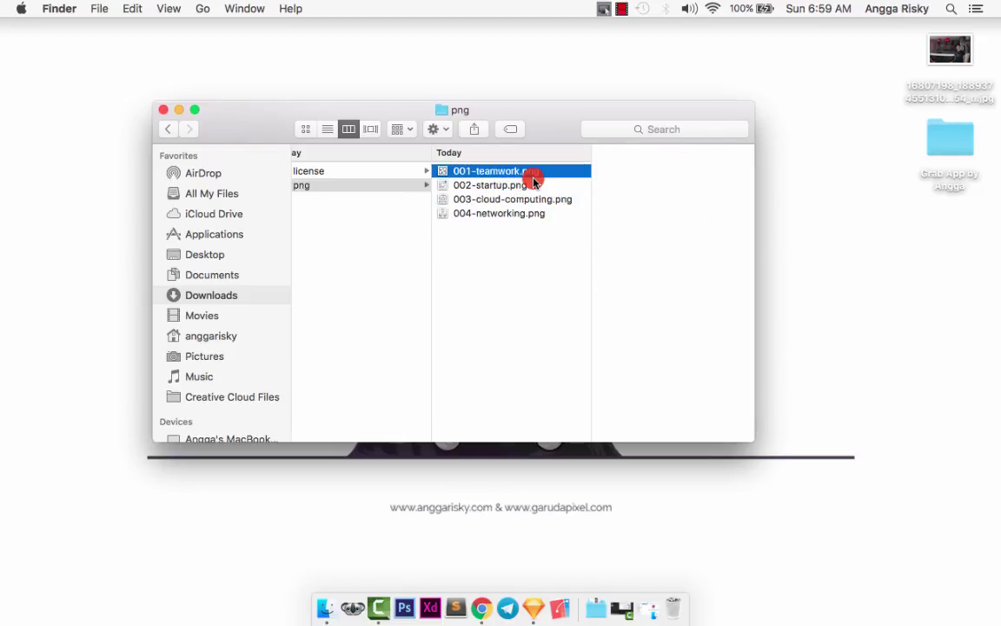
key(Down)
key(Down)
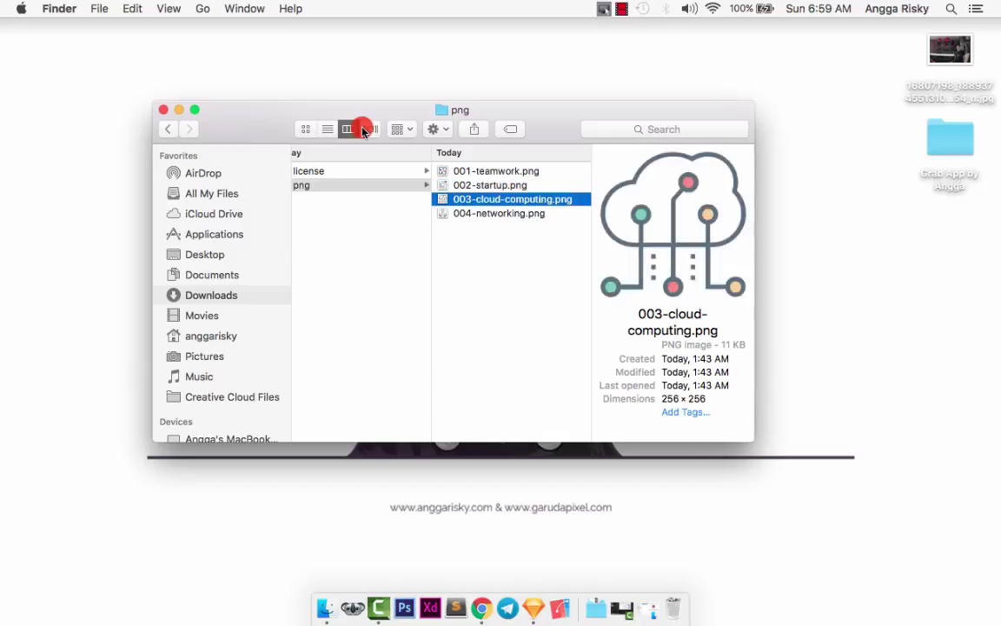
click(163, 109)
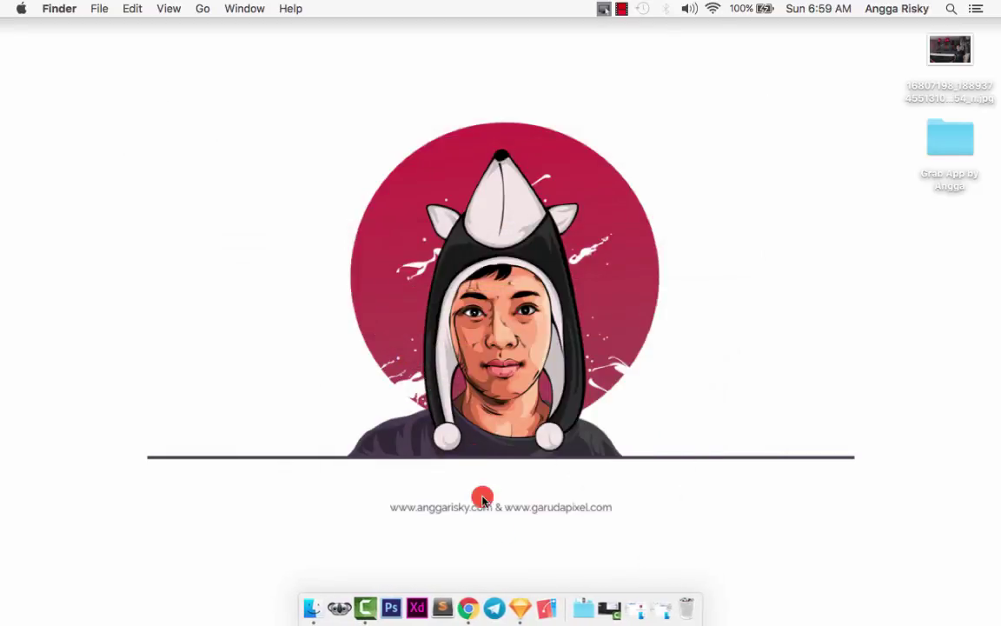
Launch Sketch and start a new blank document from the welcome window.
click(522, 615)
drag(391, 153, 395, 68)
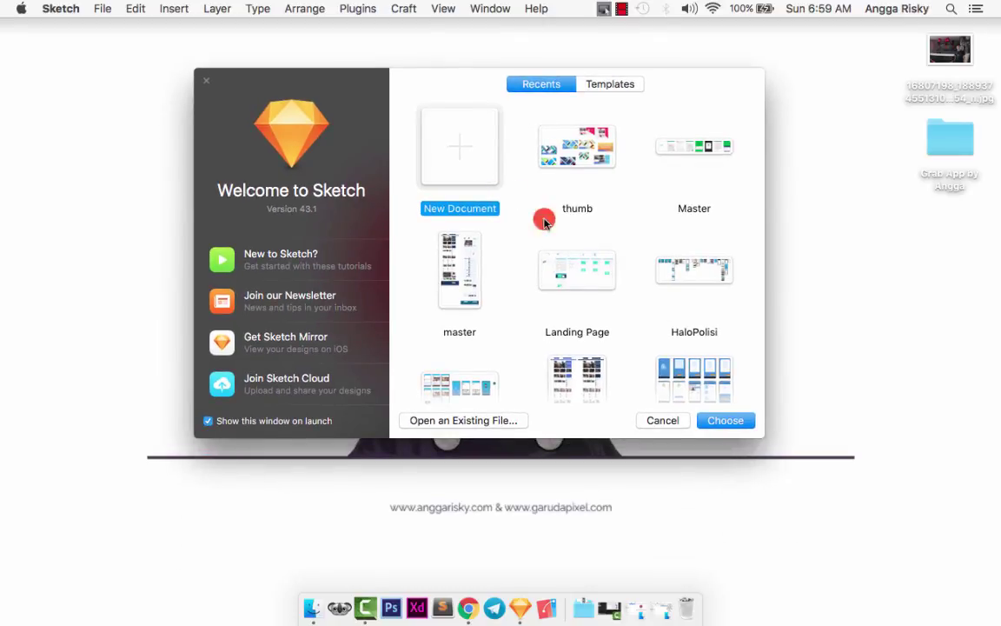
drag(466, 75, 461, 114)
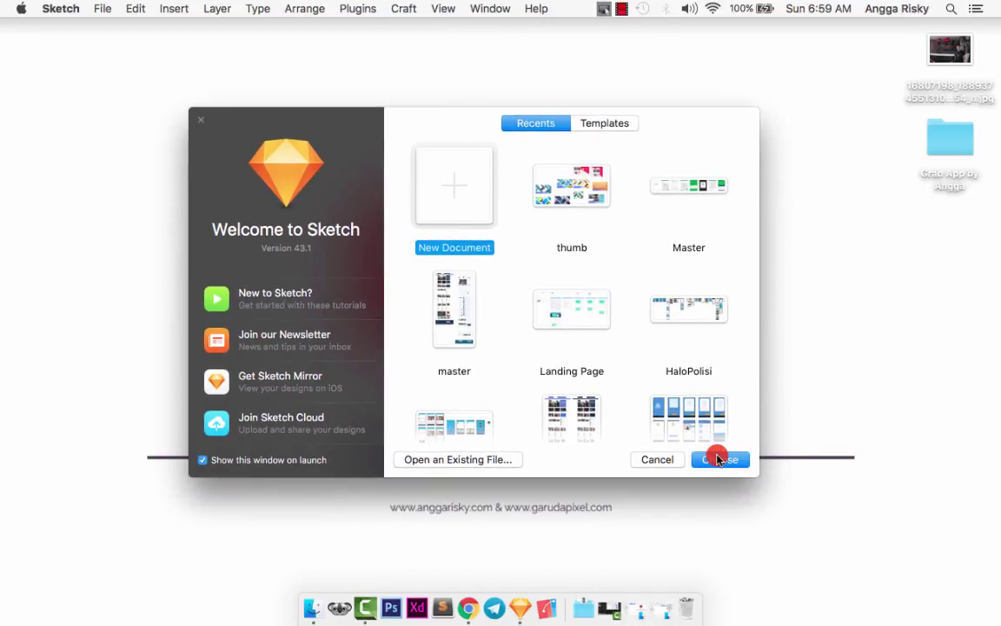
click(719, 460)
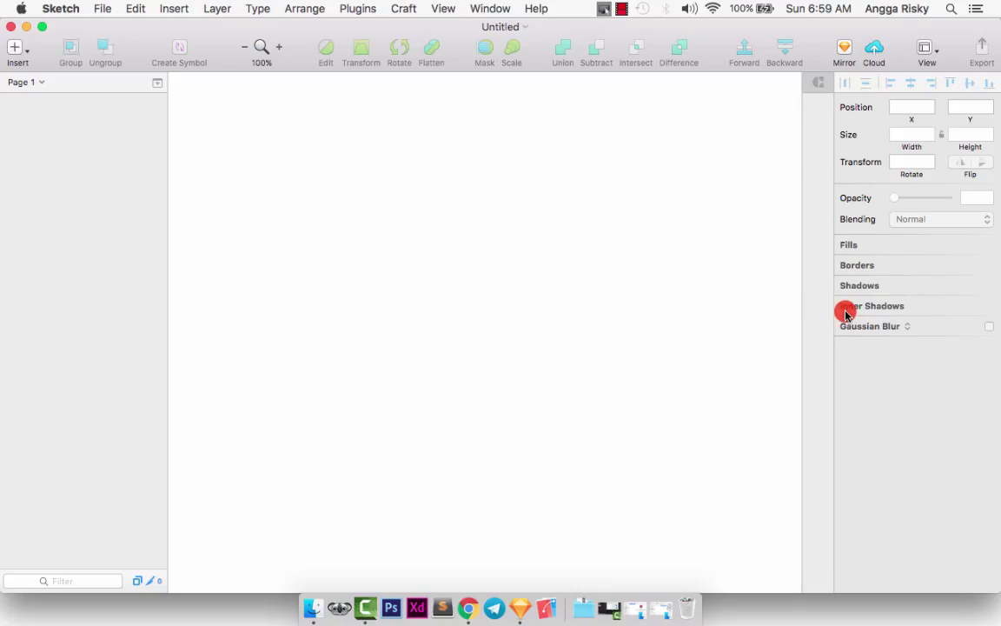
Add a 512 - Play Store artboard and rename it 'Shadow I'.
key(a)
scroll(885, 320, down, 15)
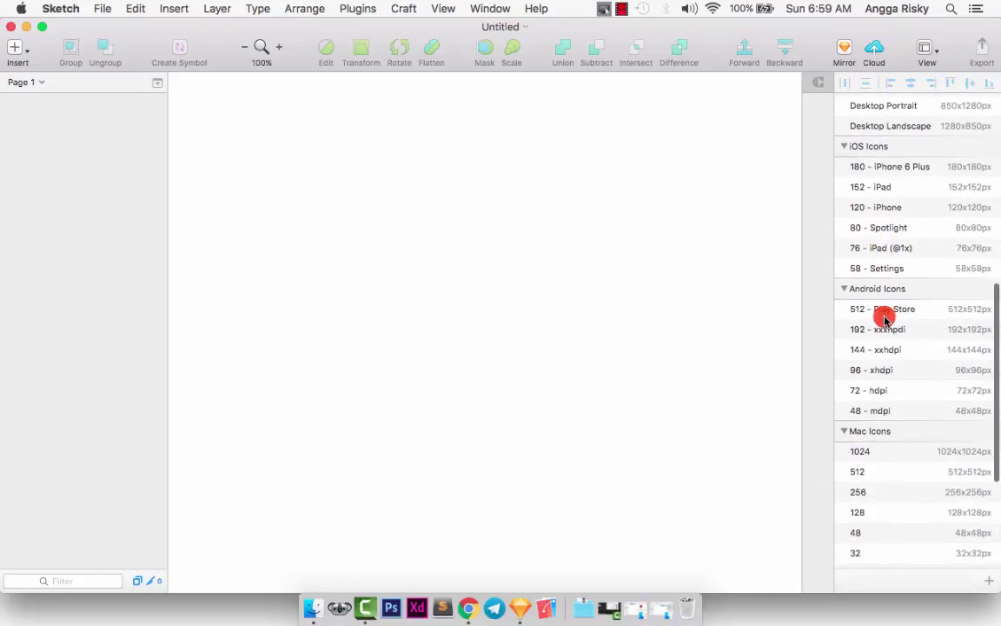
scroll(885, 320, up, 5)
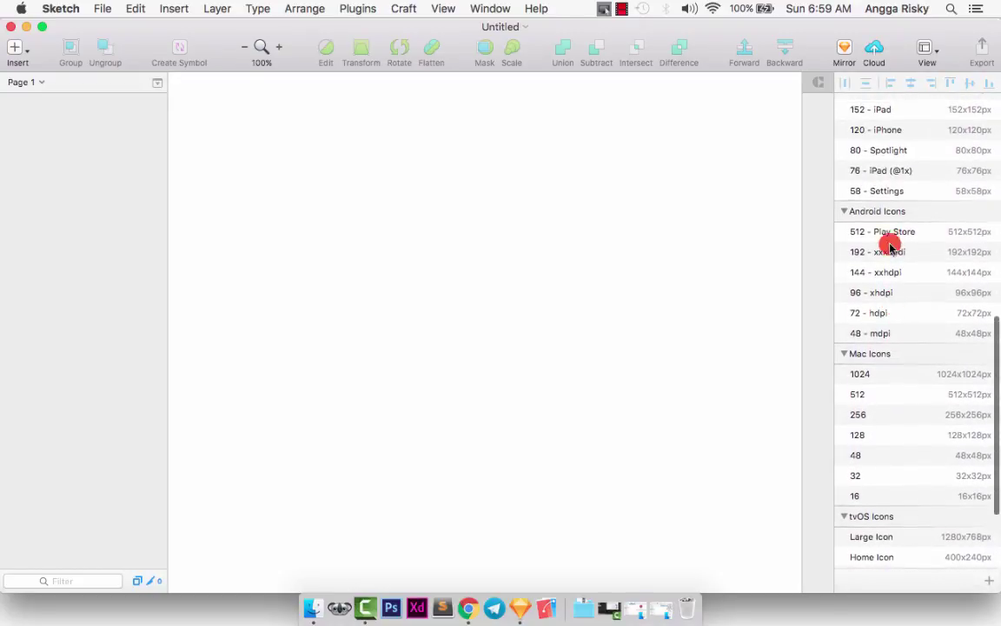
click(902, 231)
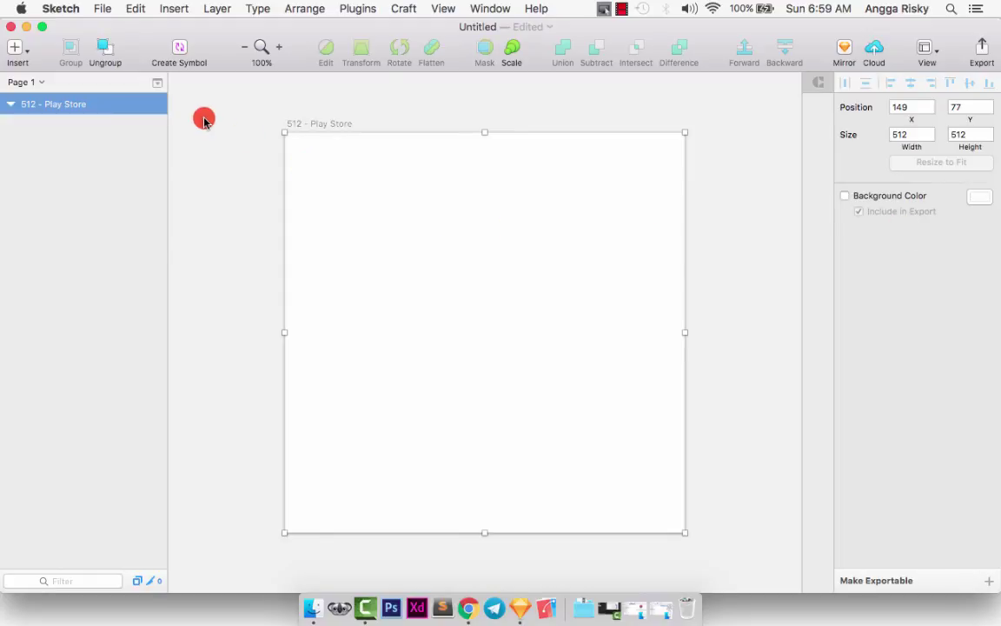
double_click(86, 104)
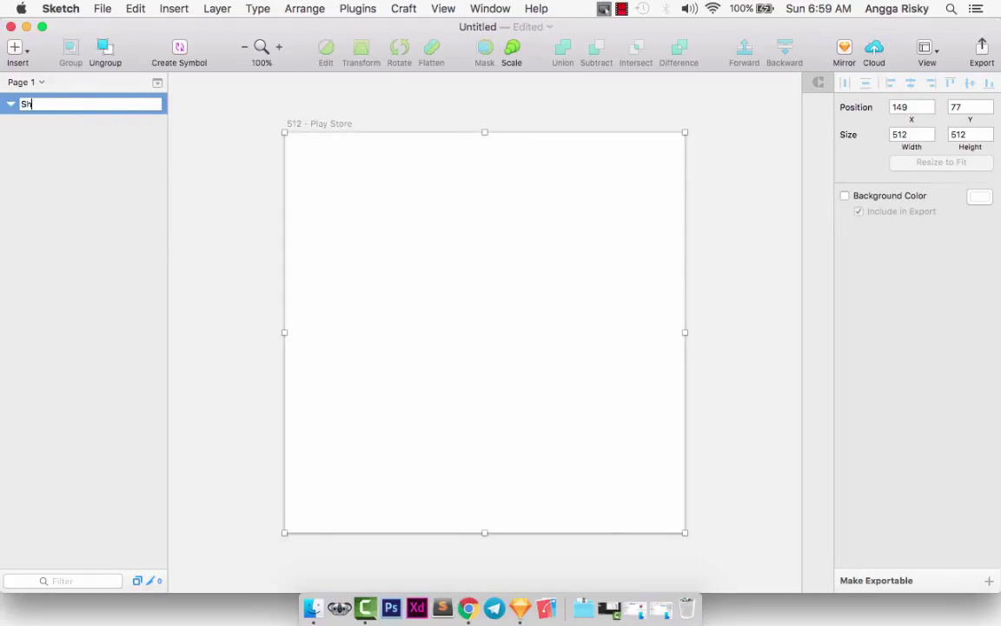
key(Return)
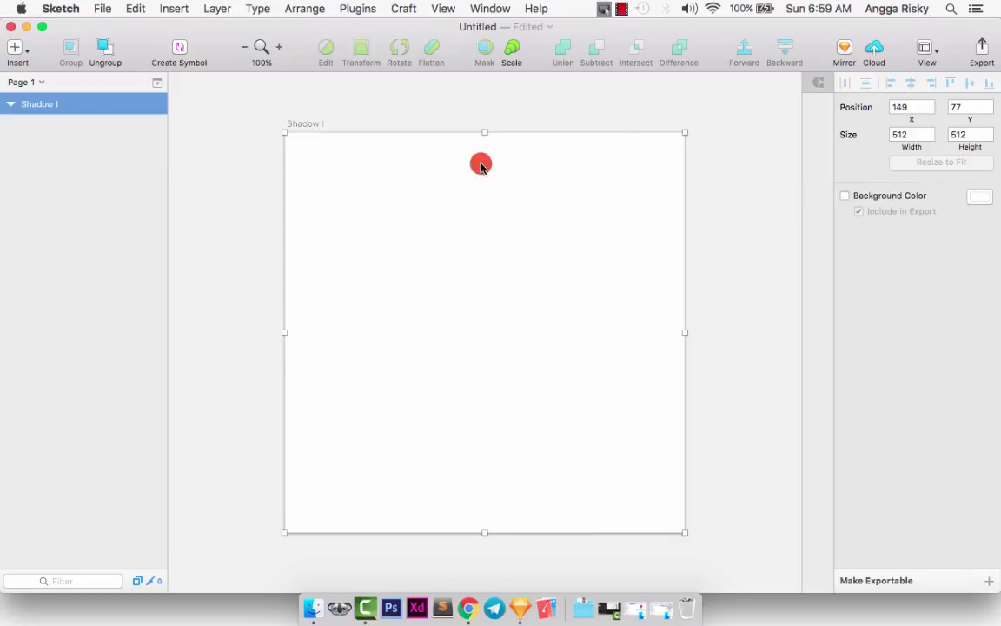
Draw a grey 100×100 rounded square with radius 20 in Shadow I's upper half.
click(607, 103)
click(405, 145)
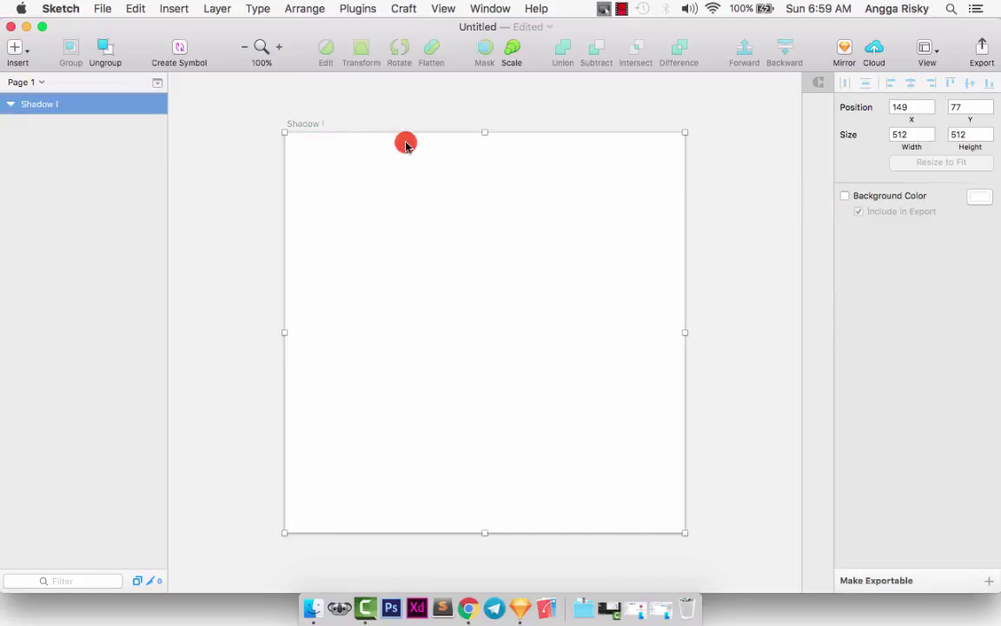
click(429, 233)
drag(429, 234, 508, 310)
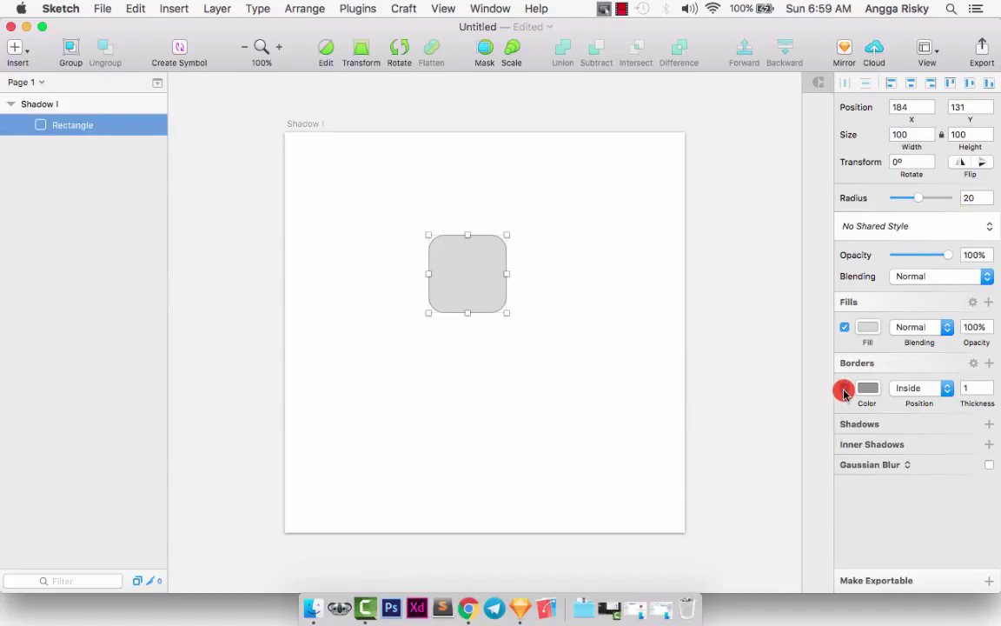
Remove the rounded square's border and drop shadow so it has neither.
click(844, 388)
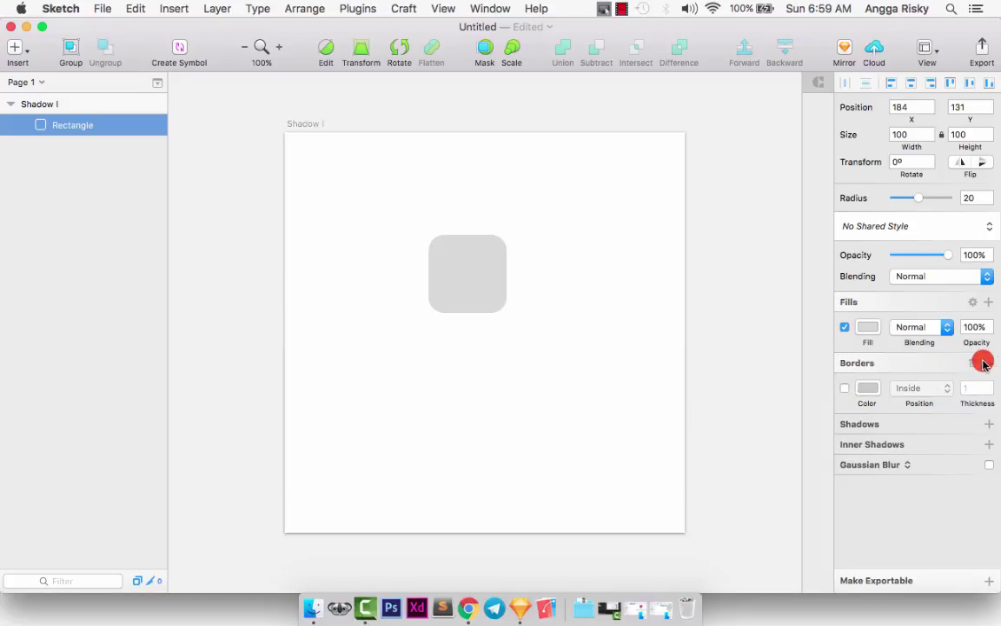
click(970, 362)
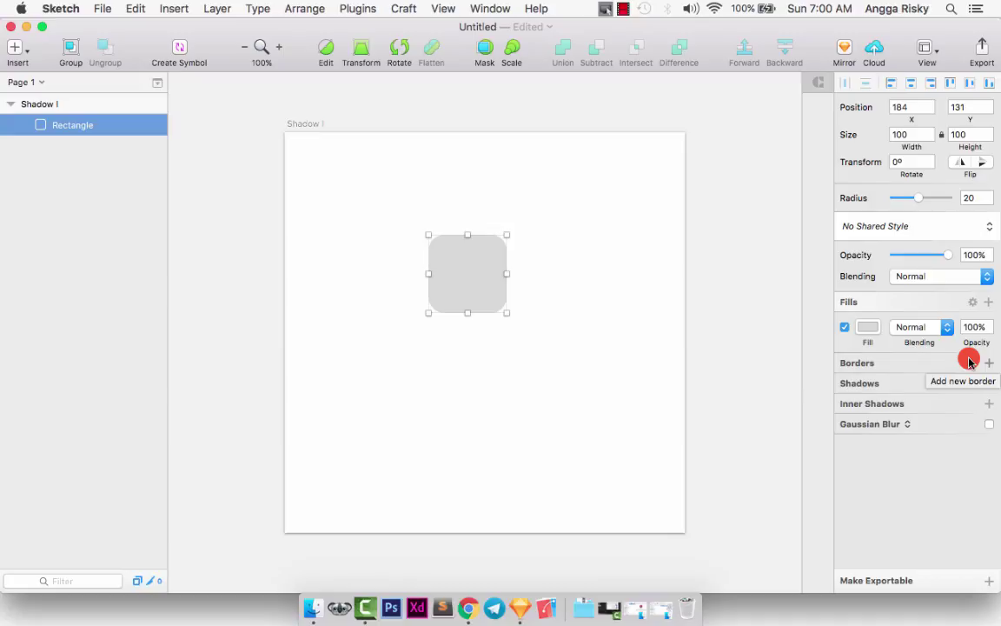
click(872, 360)
click(865, 382)
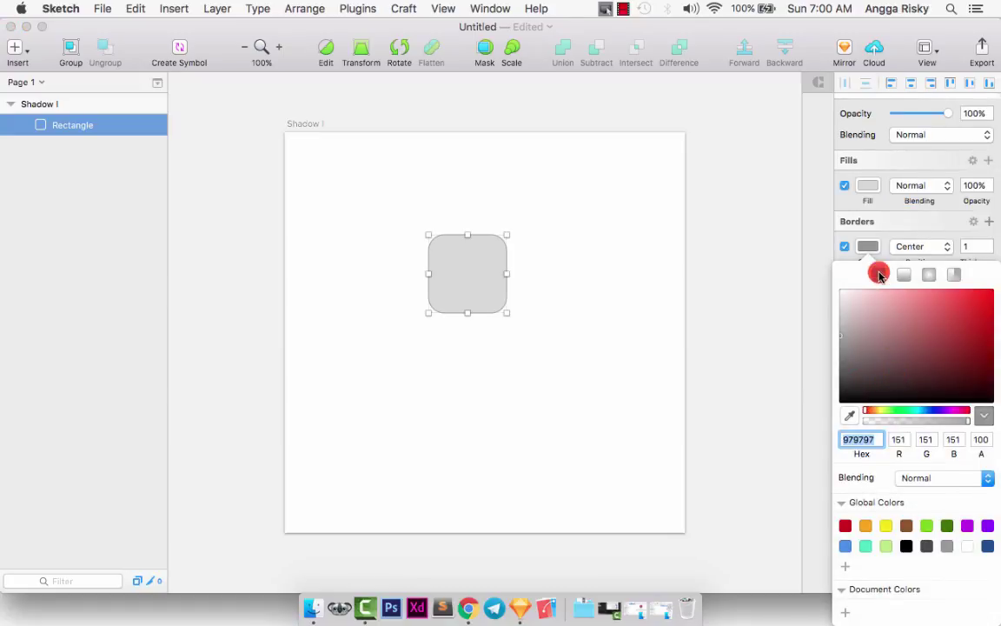
click(866, 247)
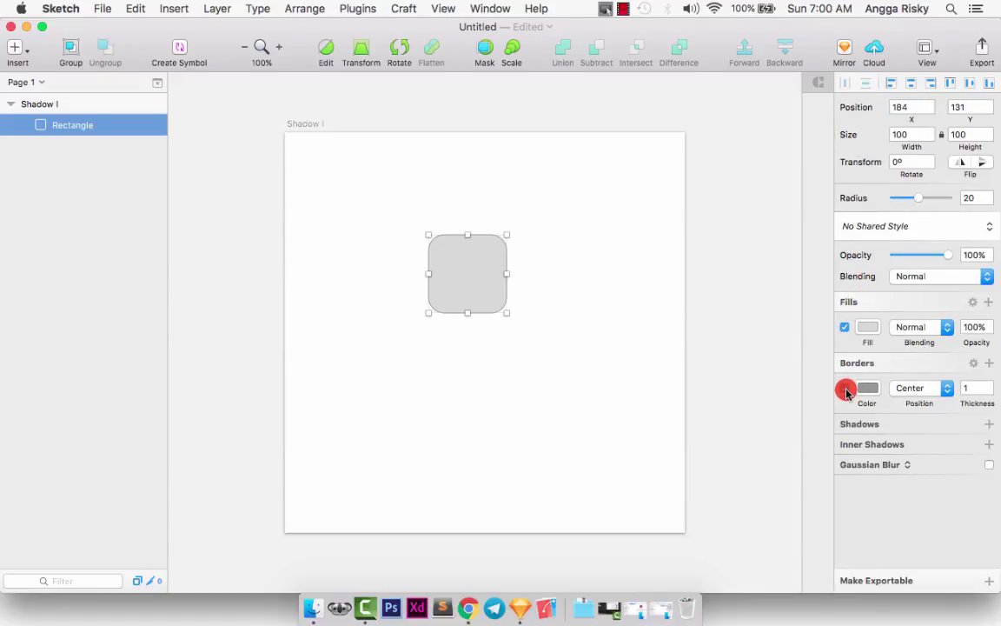
click(845, 389)
click(971, 362)
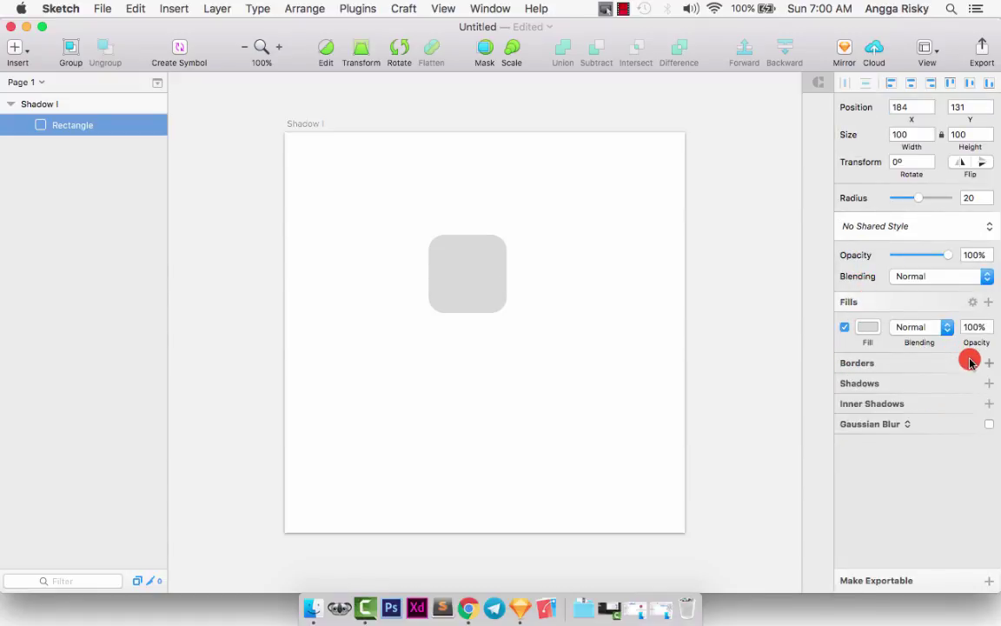
click(883, 393)
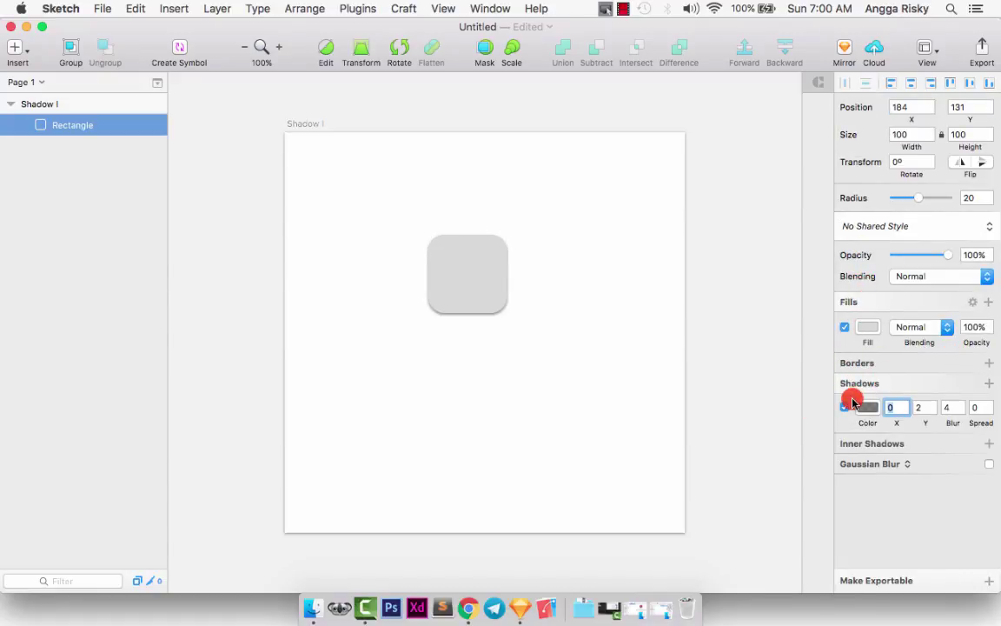
click(845, 408)
click(973, 383)
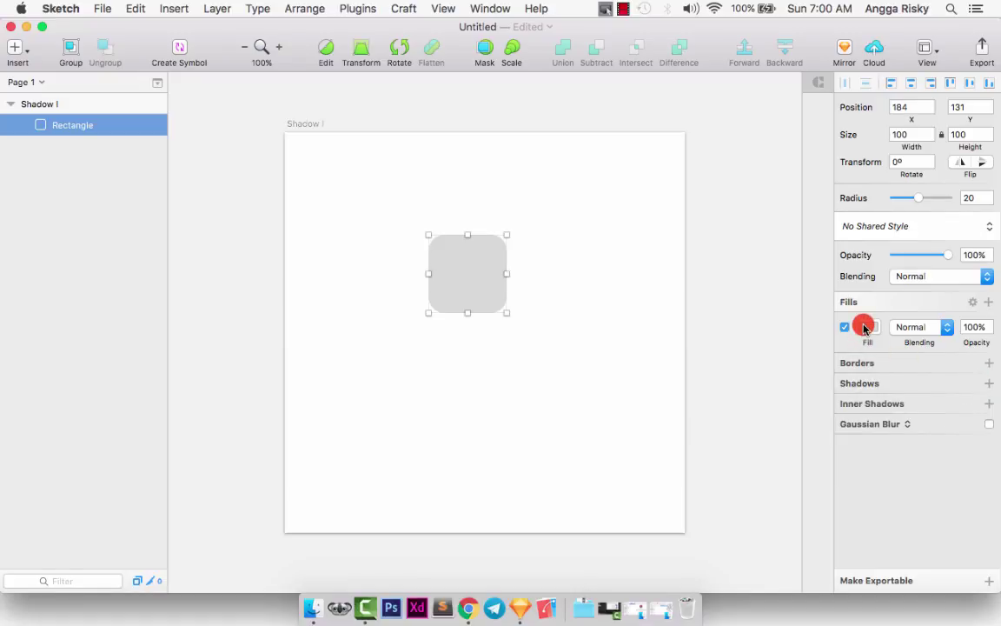
Give the Shadow I artboard a light blue #BFDDFF background colour.
click(301, 121)
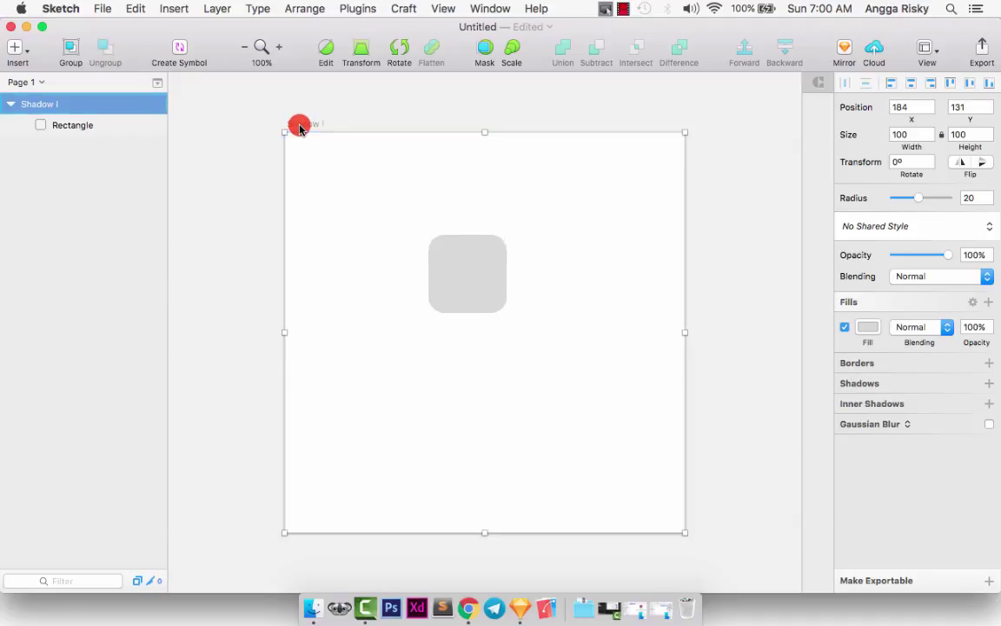
click(895, 196)
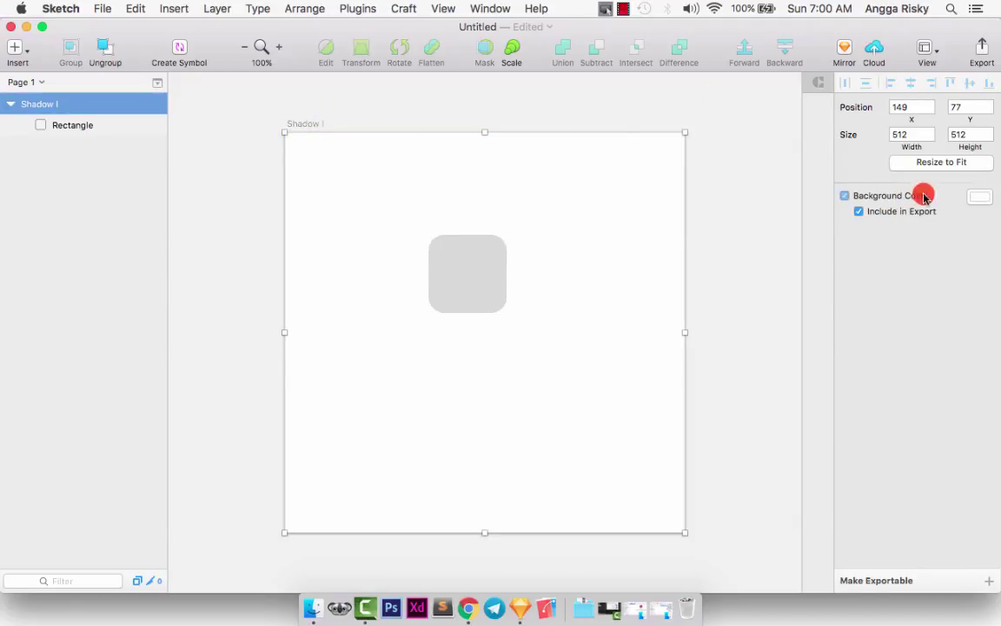
click(977, 197)
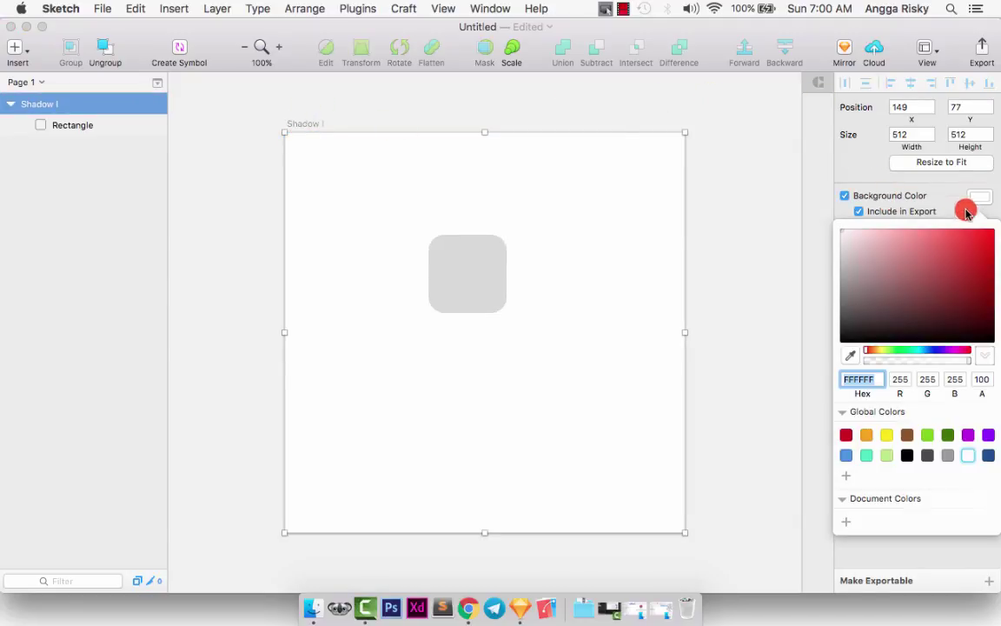
click(846, 455)
drag(895, 241, 878, 209)
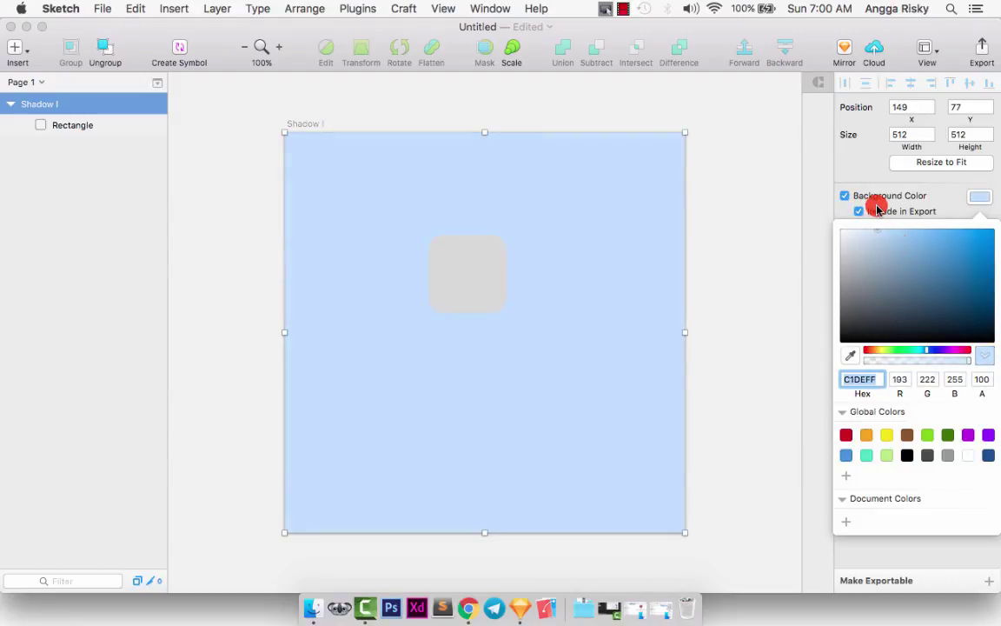
click(774, 212)
Fill the rounded square with white FFFFFF and move it near the artboard's centre.
click(498, 279)
drag(479, 248, 496, 254)
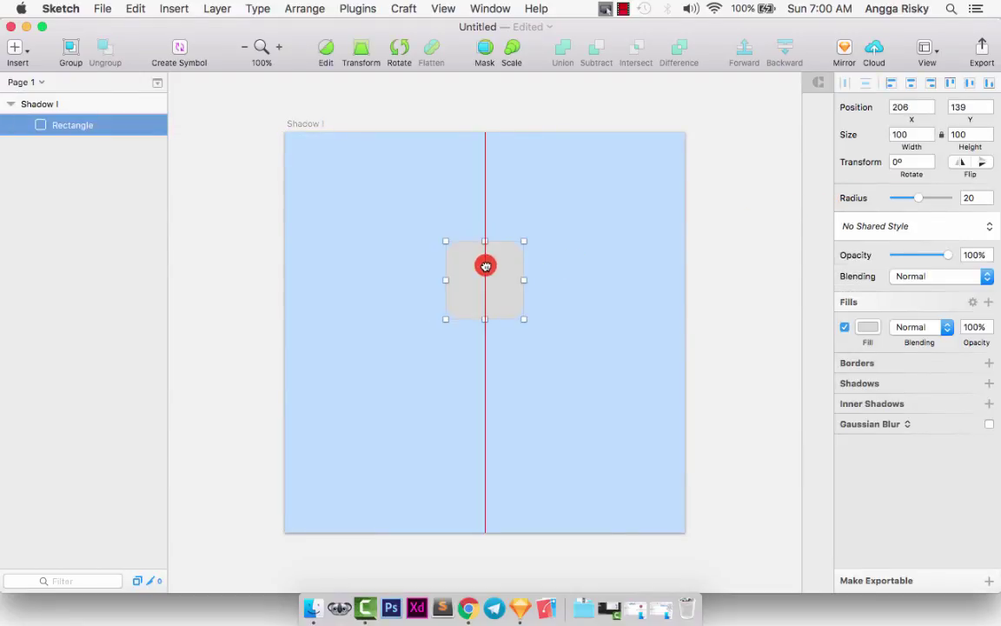
click(867, 329)
text(FFFFFF)
key(Return)
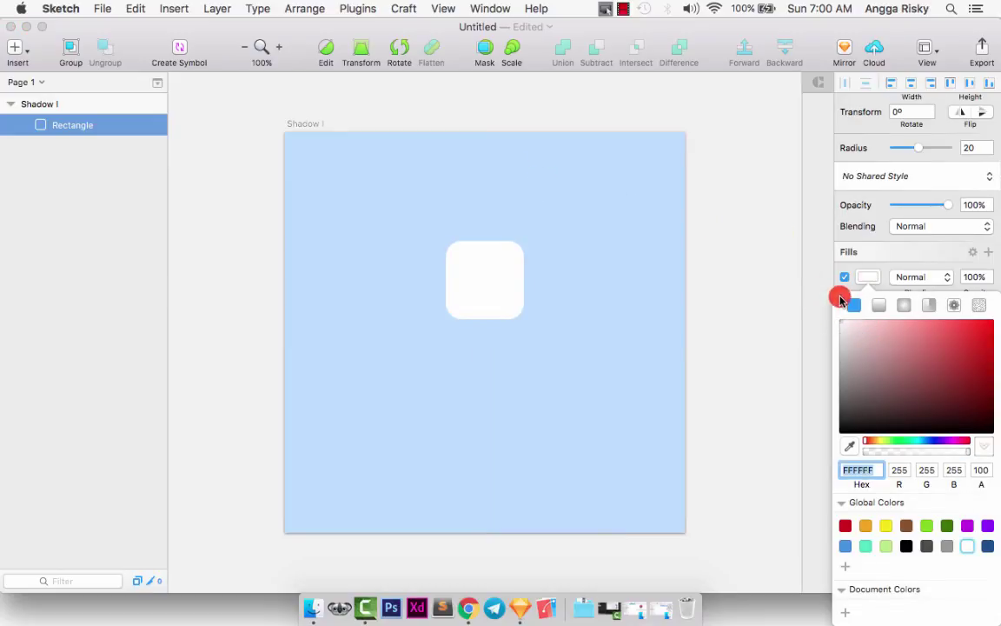
click(799, 282)
click(751, 290)
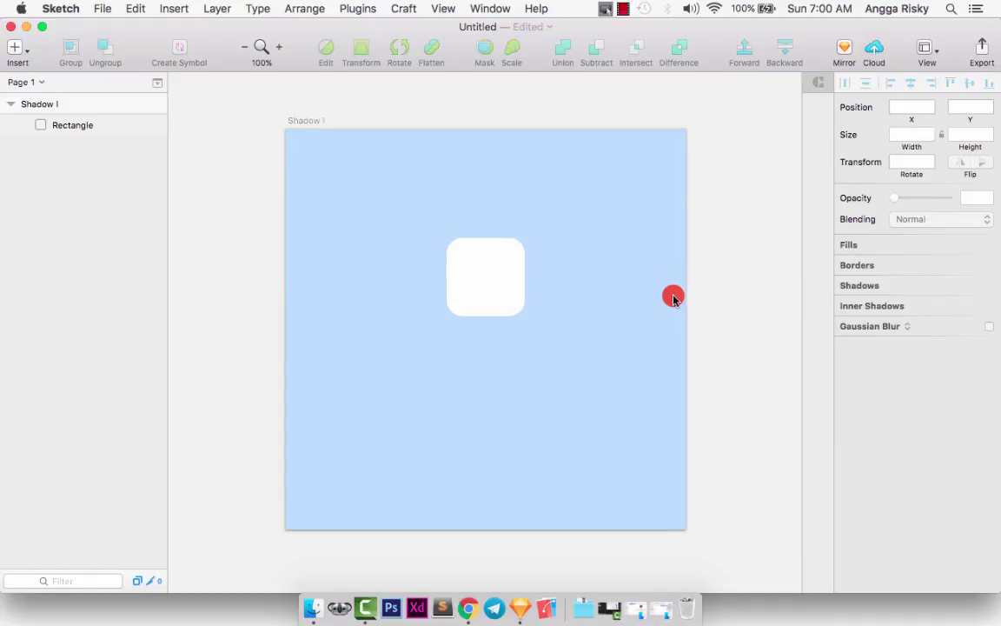
click(497, 266)
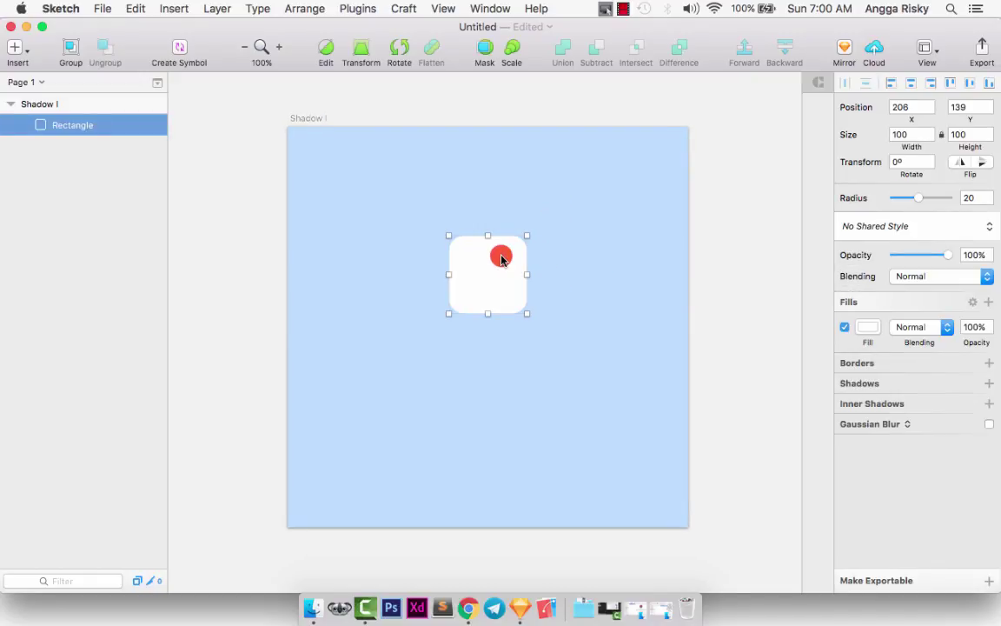
drag(501, 259, 488, 272)
Paste 001-teamwork.png above the white square and size it to 50 px wide.
click(663, 608)
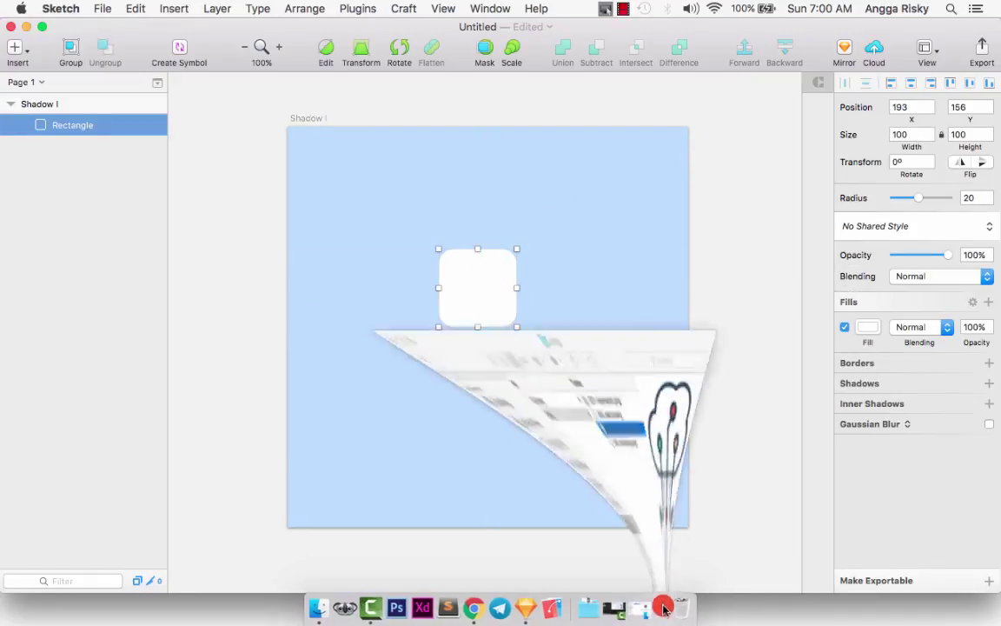
click(545, 171)
drag(543, 128, 561, 161)
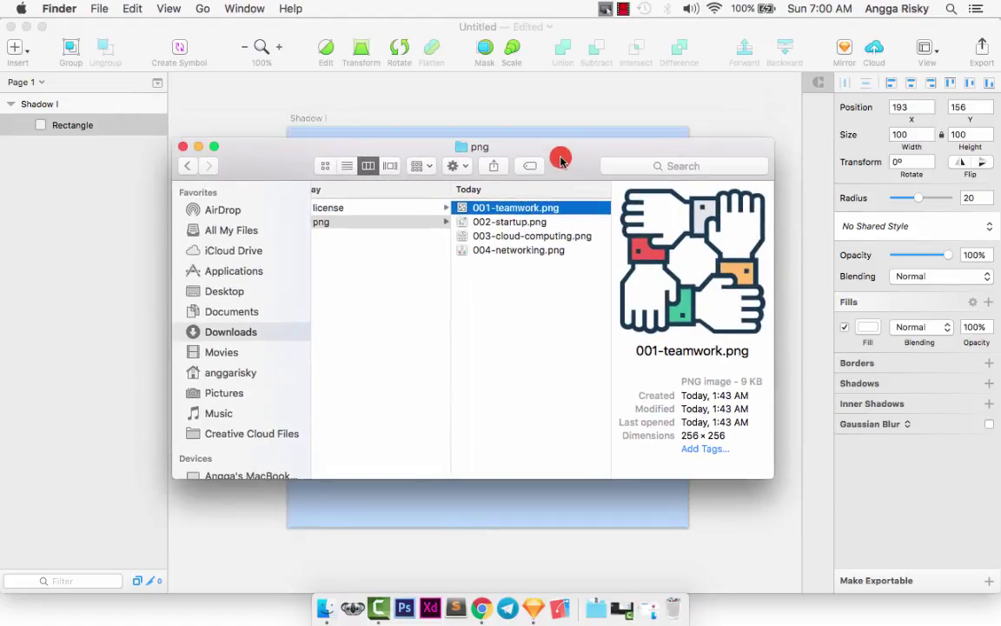
click(565, 90)
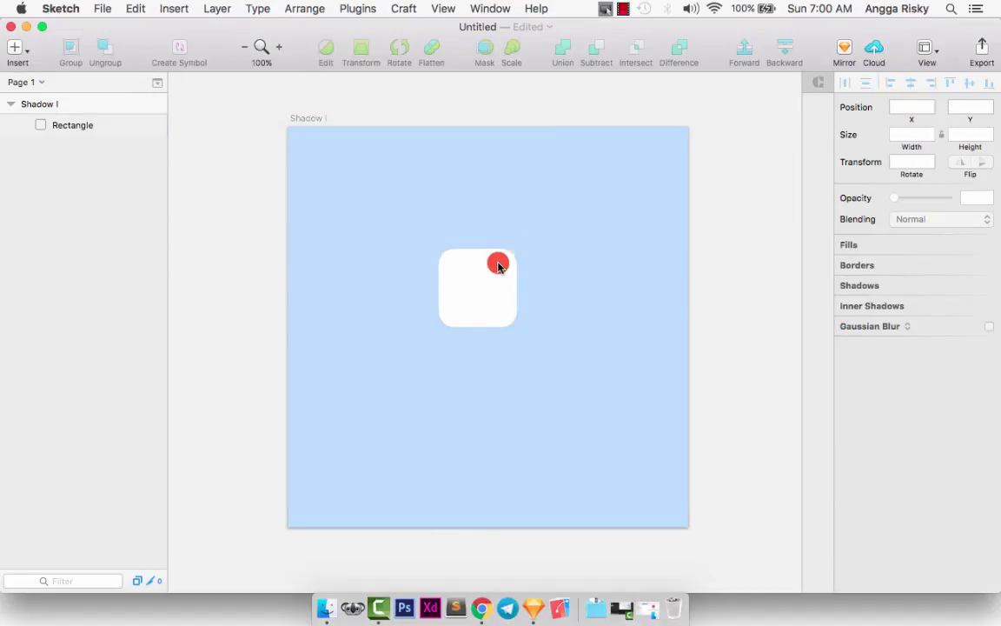
click(498, 265)
key(super+v)
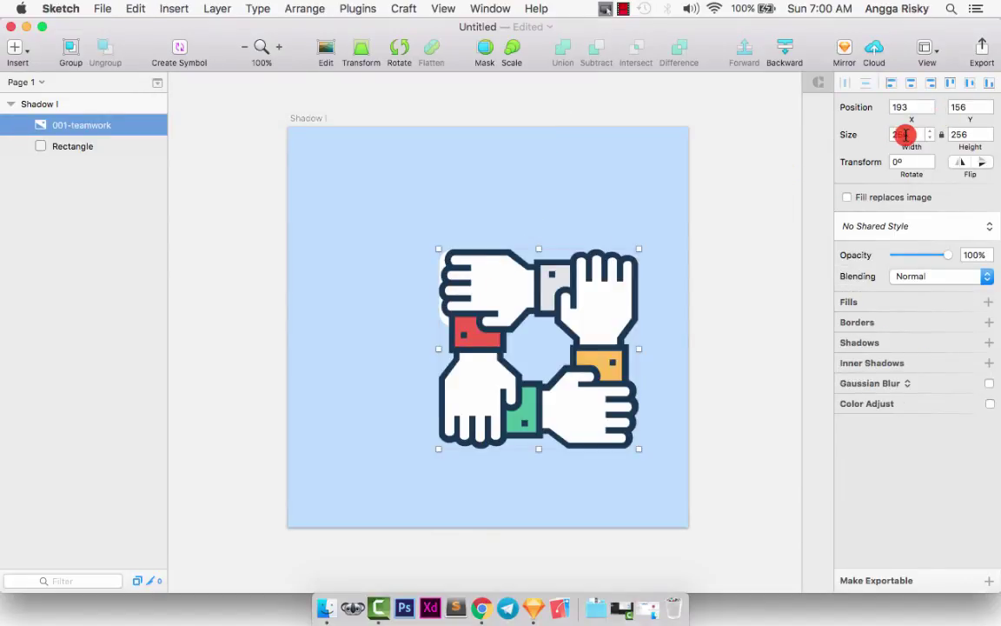
text(4)
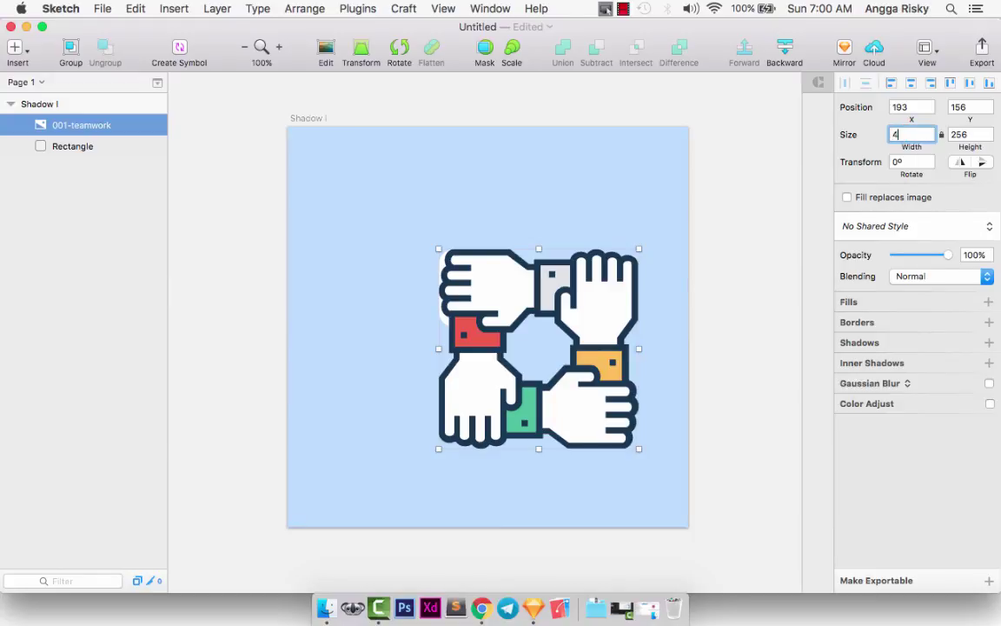
text(0)
key(Return)
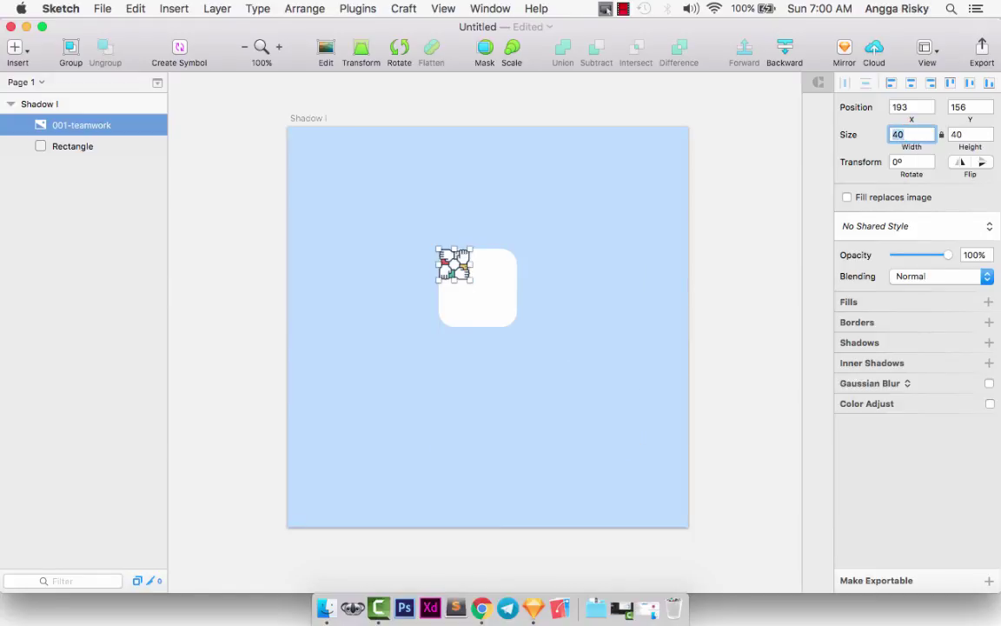
key(Return)
text(5)
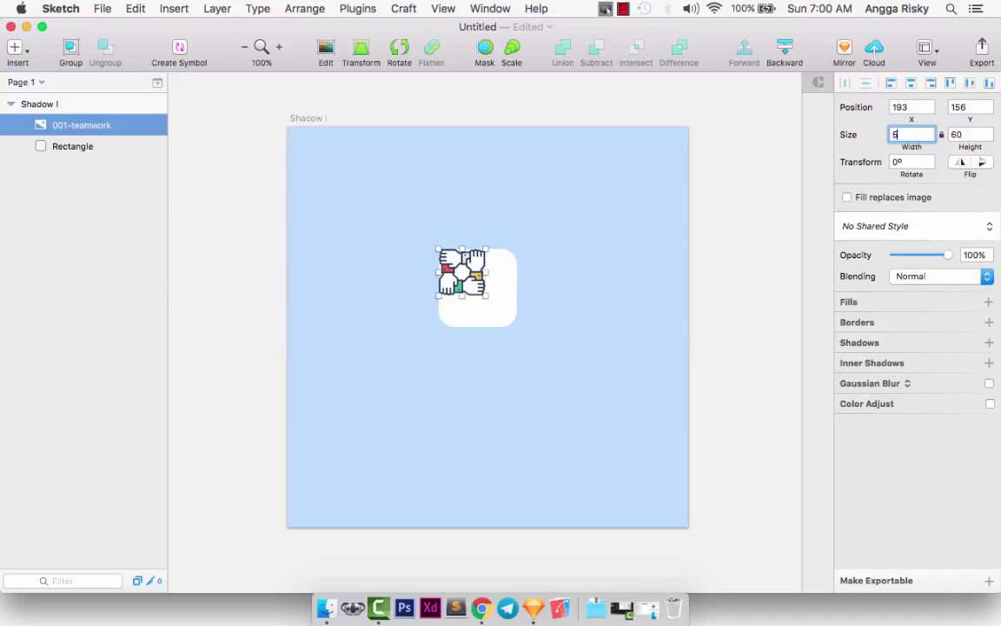
text(0)
key(Return)
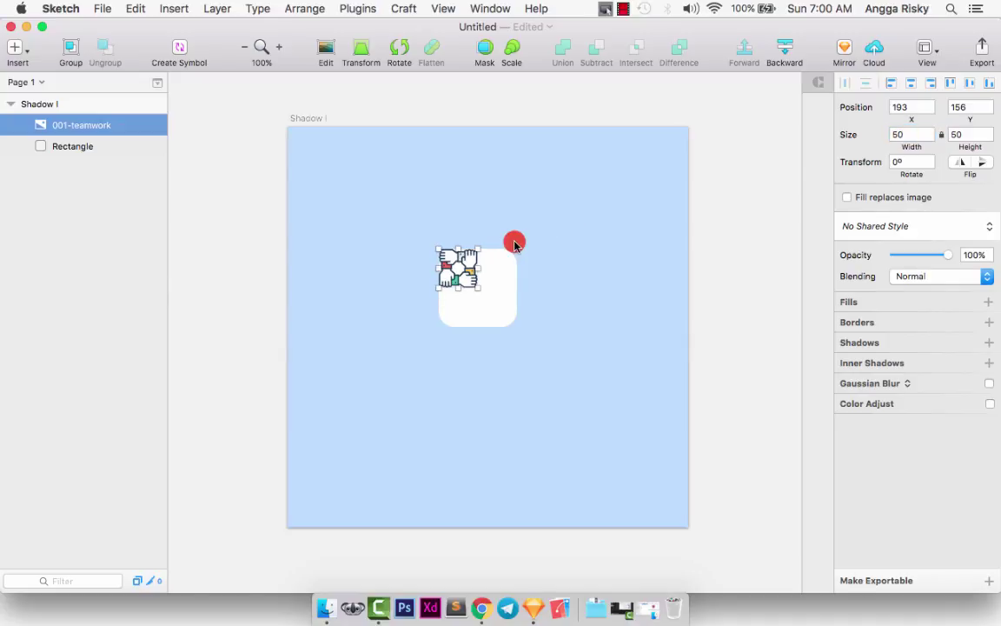
Centre the teamwork icon on the square, move both top-left, and group them.
drag(454, 268, 494, 289)
key(super+a)
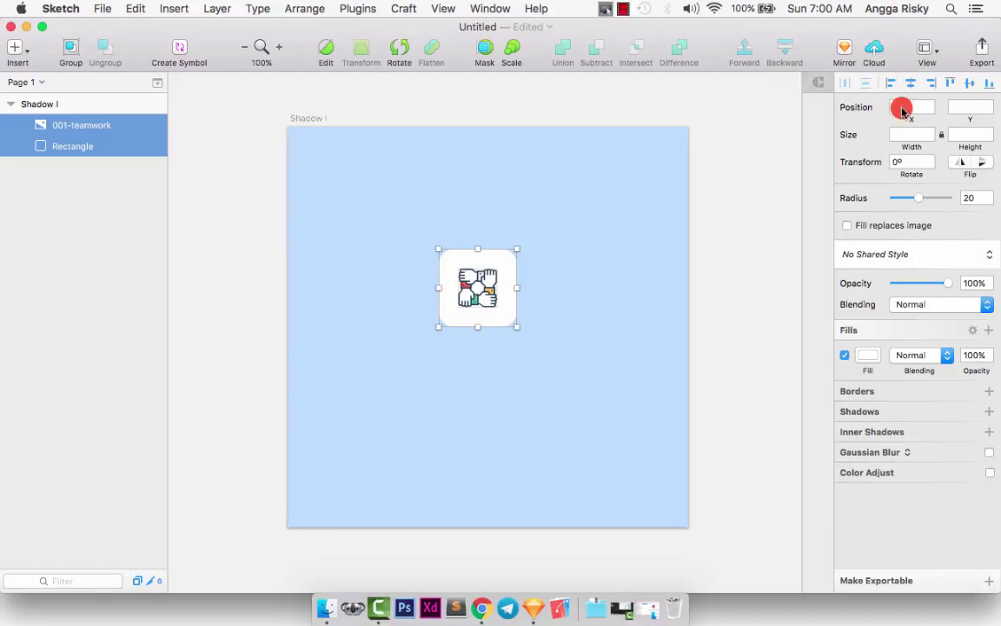
click(772, 196)
click(484, 296)
shift+click(455, 262)
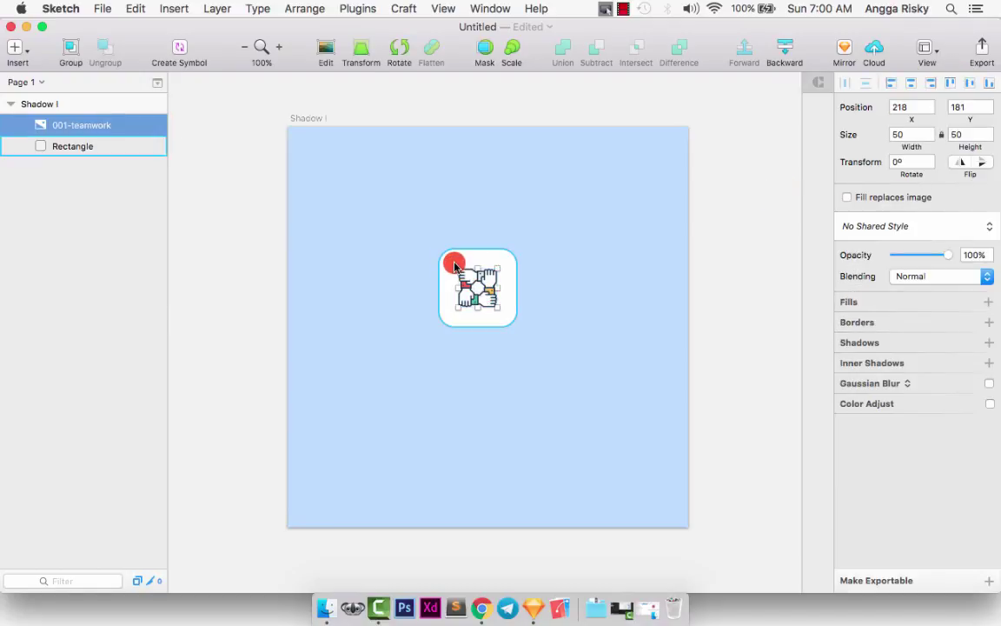
drag(449, 263, 369, 210)
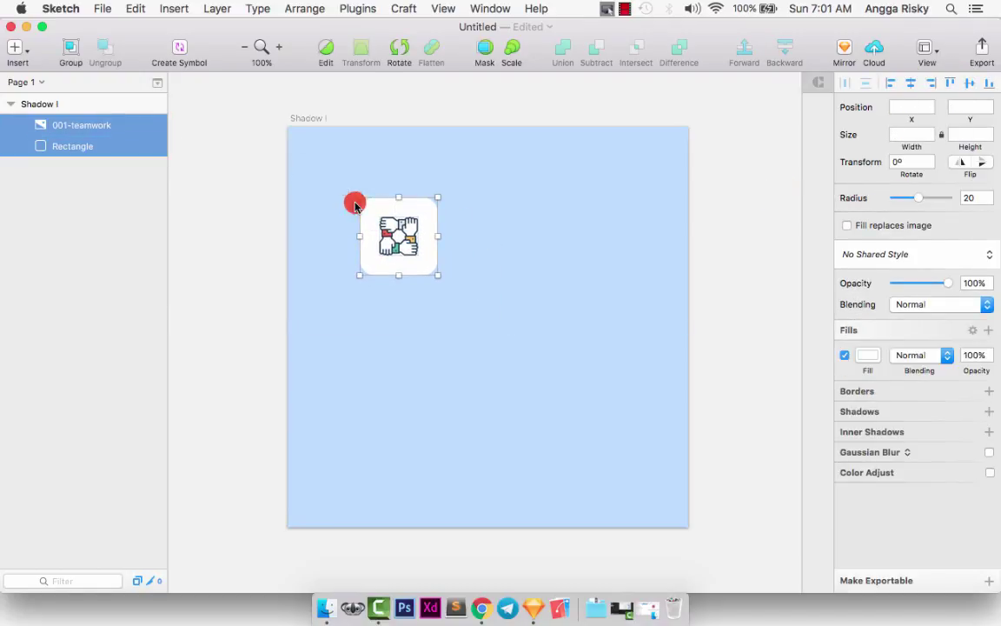
key(super+g)
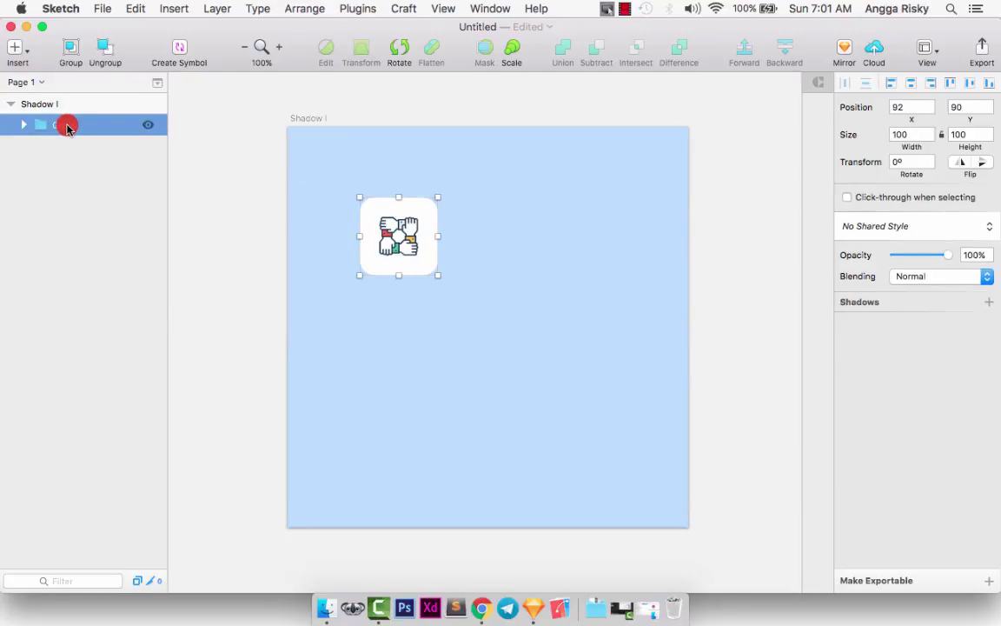
Rename the icon card group to 'item'.
double_click(67, 126)
text(item)
key(Return)
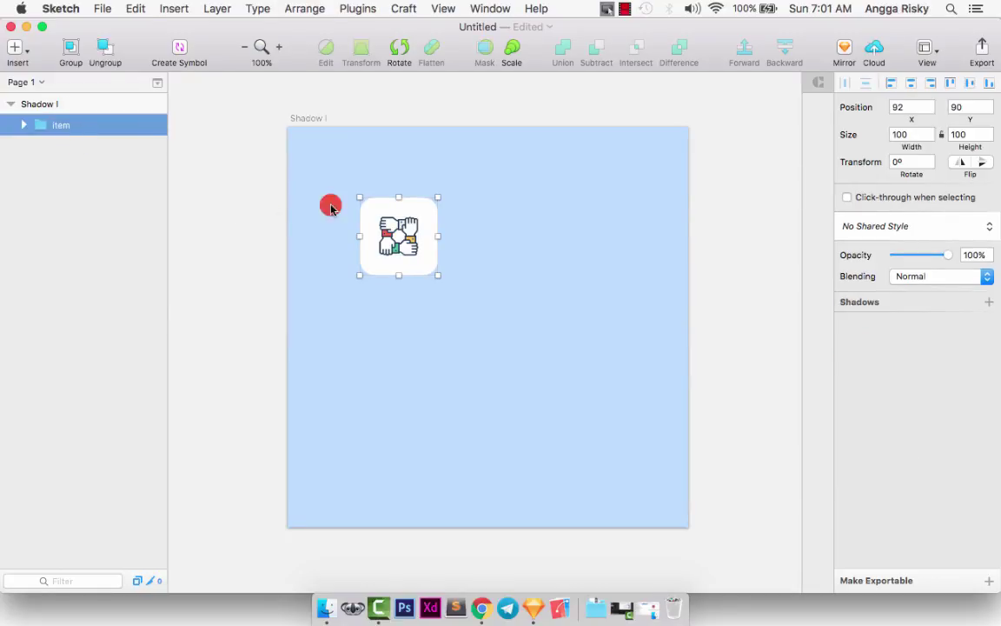
Duplicate the item card into an evenly spaced 2×2 grid, then open the Desktop folder.
key(super+d)
drag(389, 217, 508, 355)
shift+click(406, 248)
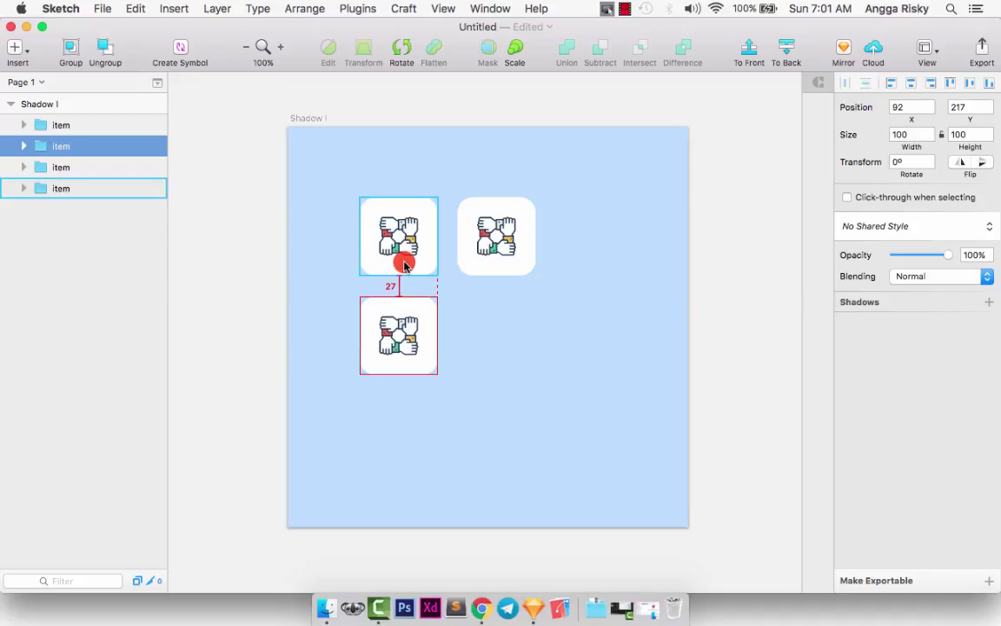
key(Up)
key(Up)
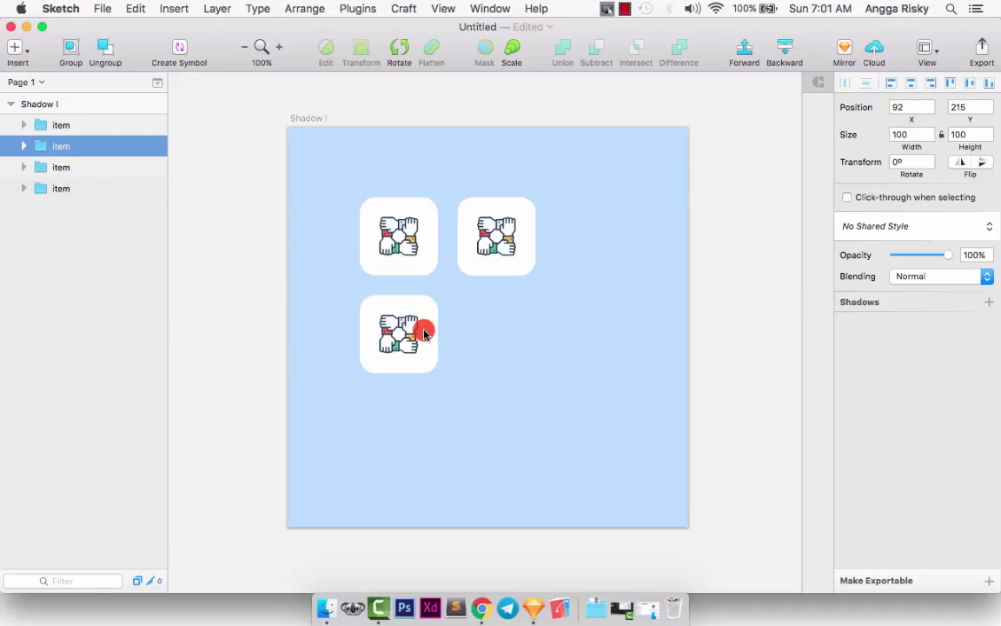
click(126, 122)
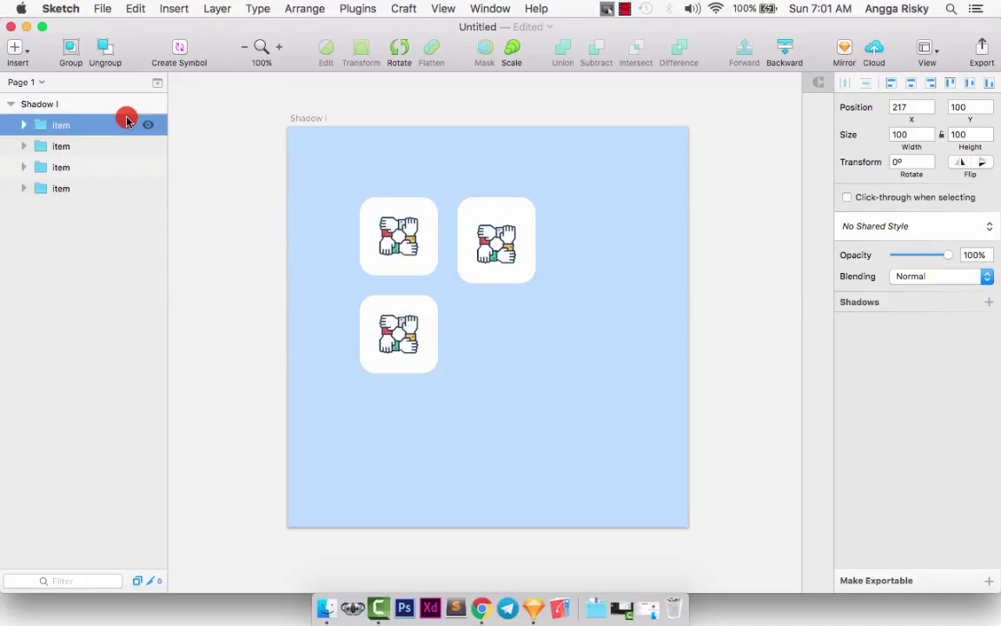
key(shift+Down)
key(shift+Down)
key(shift+Down)
key(shift+Down)
key(shift+Down)
key(shift+Down)
key(shift+Down)
key(shift+Down)
key(shift+Down)
key(shift+Down)
key(shift+Down)
key(shift+Down)
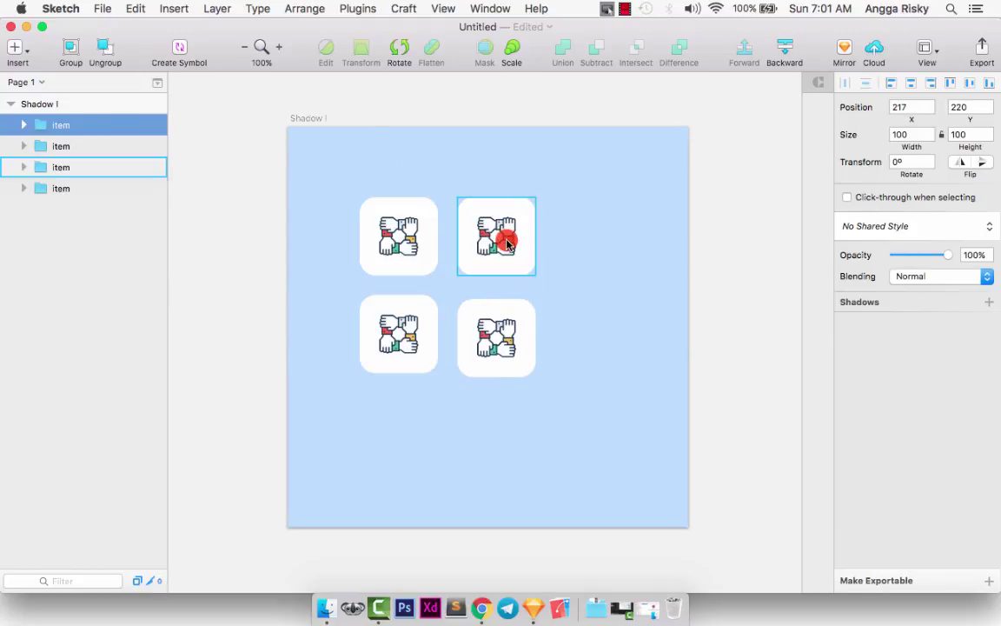
key(Up)
key(Up)
key(Up)
key(Up)
key(Up)
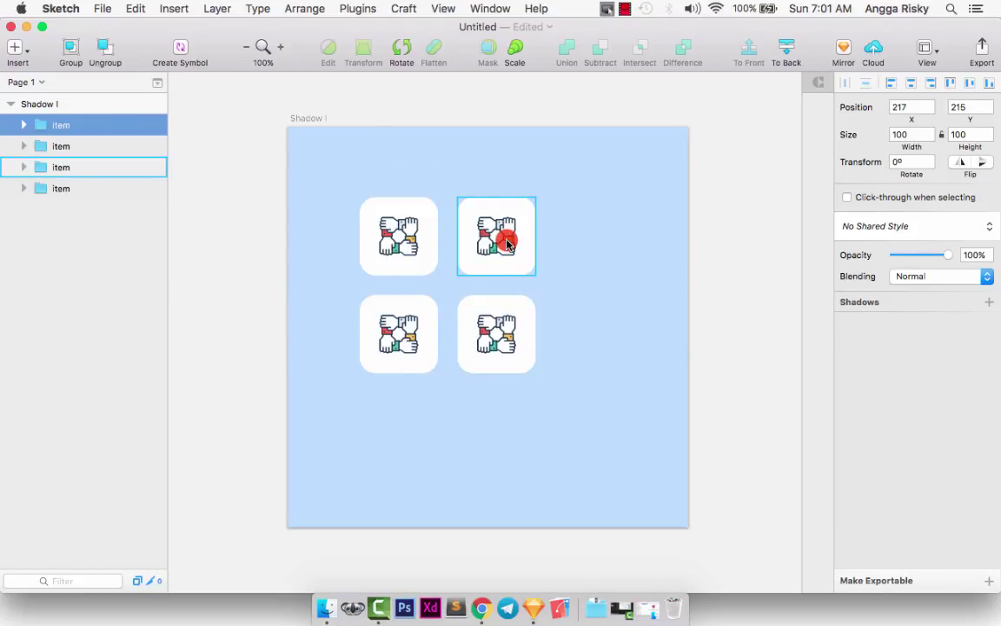
click(647, 617)
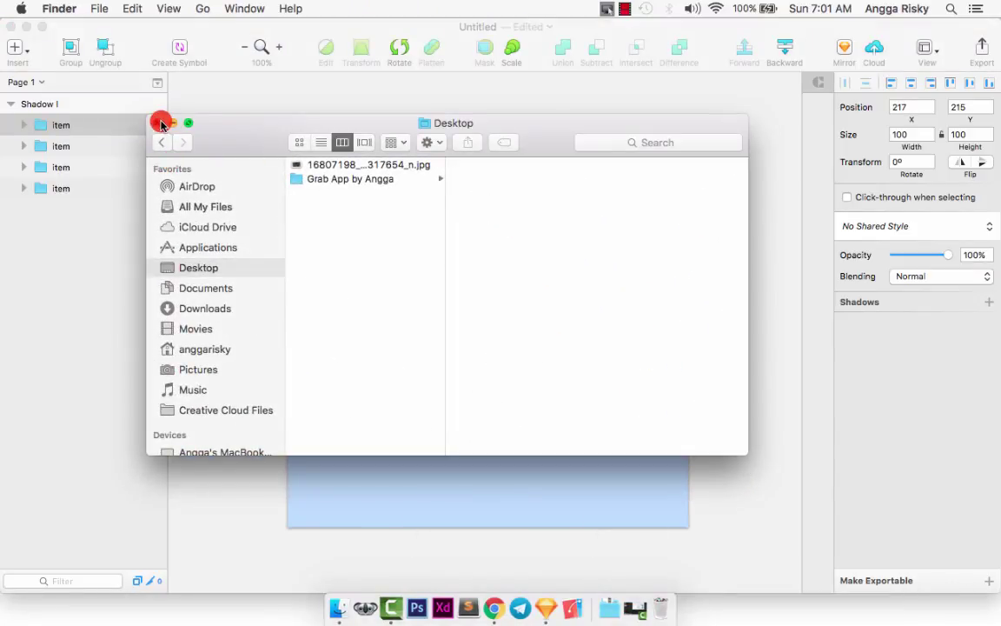
Put 002-startup.png at 50 px wide into the top-right card, deleting its teamwork icon.
click(160, 124)
drag(559, 154, 632, 225)
click(585, 279)
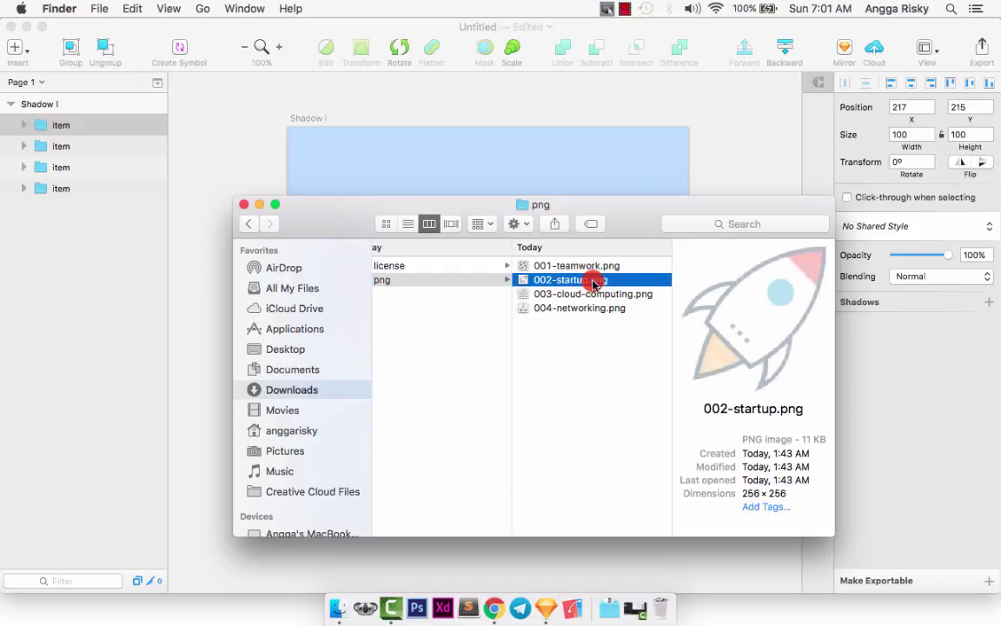
click(726, 136)
click(486, 246)
key(super+v)
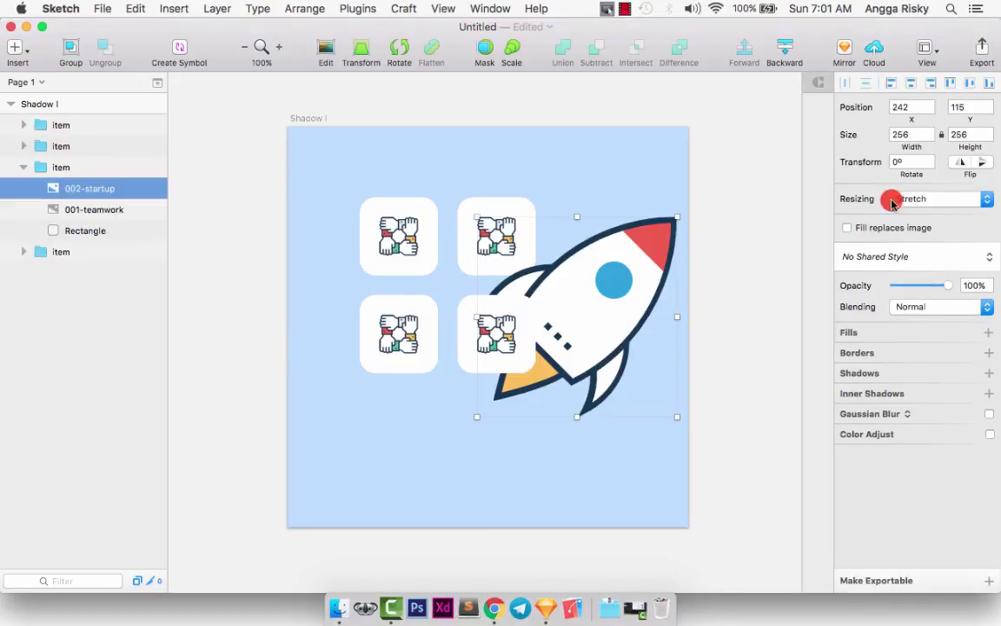
text(50)
key(Return)
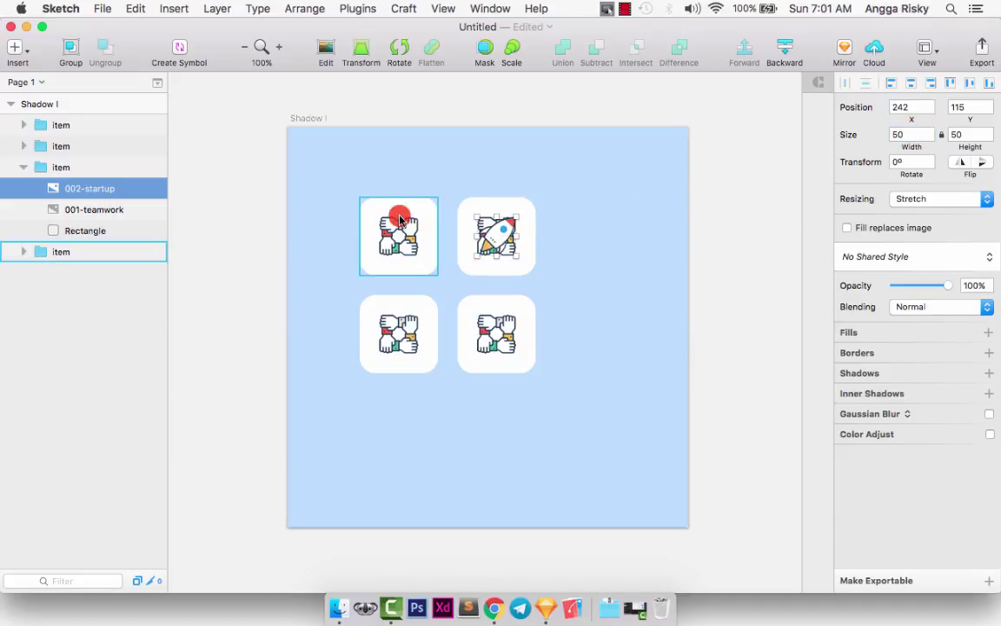
click(62, 211)
key(Delete)
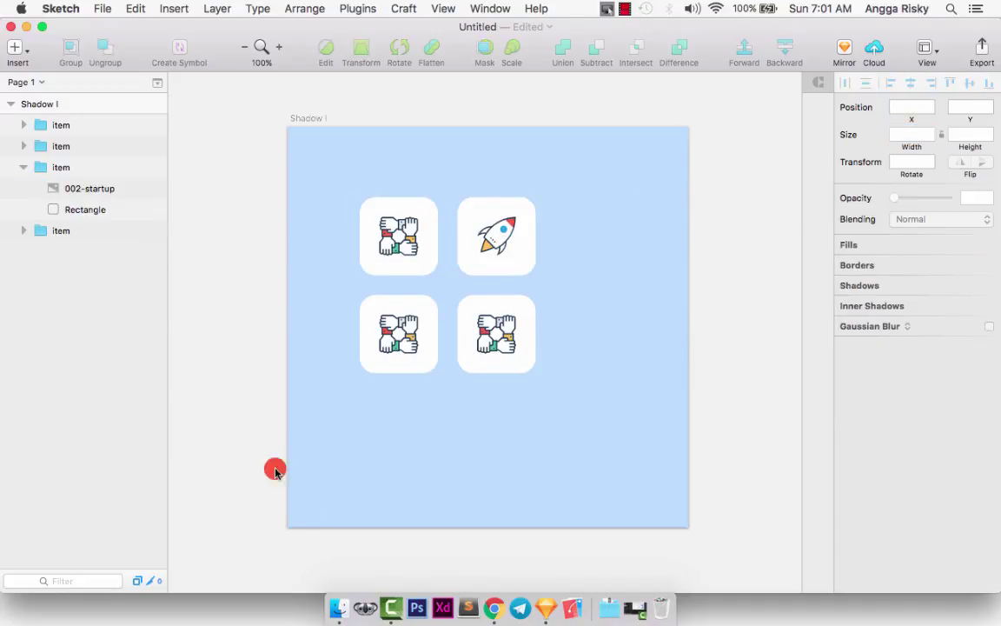
Put 003-cloud-computing.png at 50 px wide into the bottom-left card, deleting its teamwork icon.
click(339, 607)
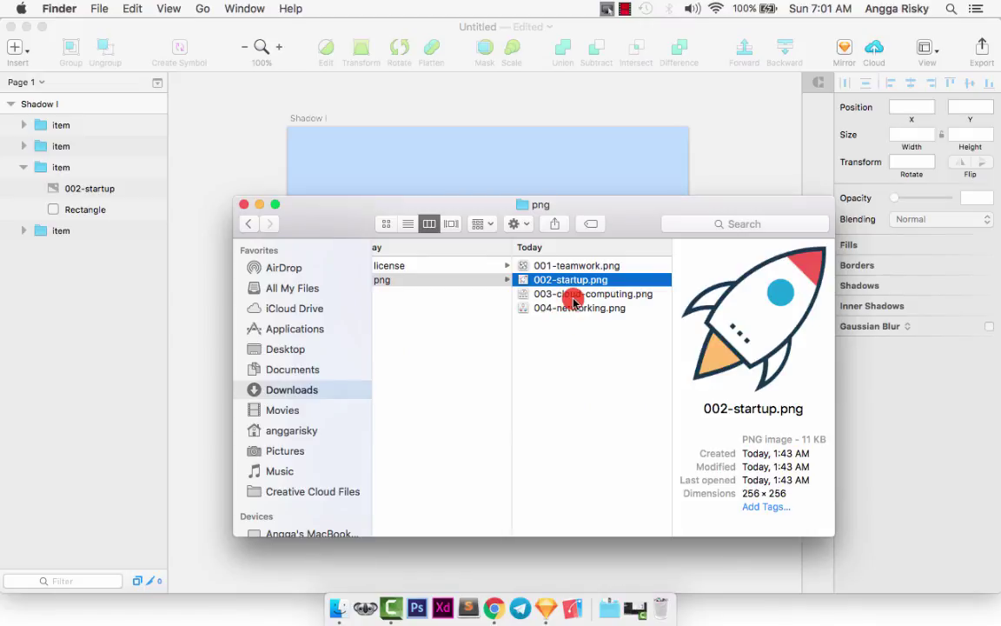
click(570, 295)
click(715, 134)
click(398, 369)
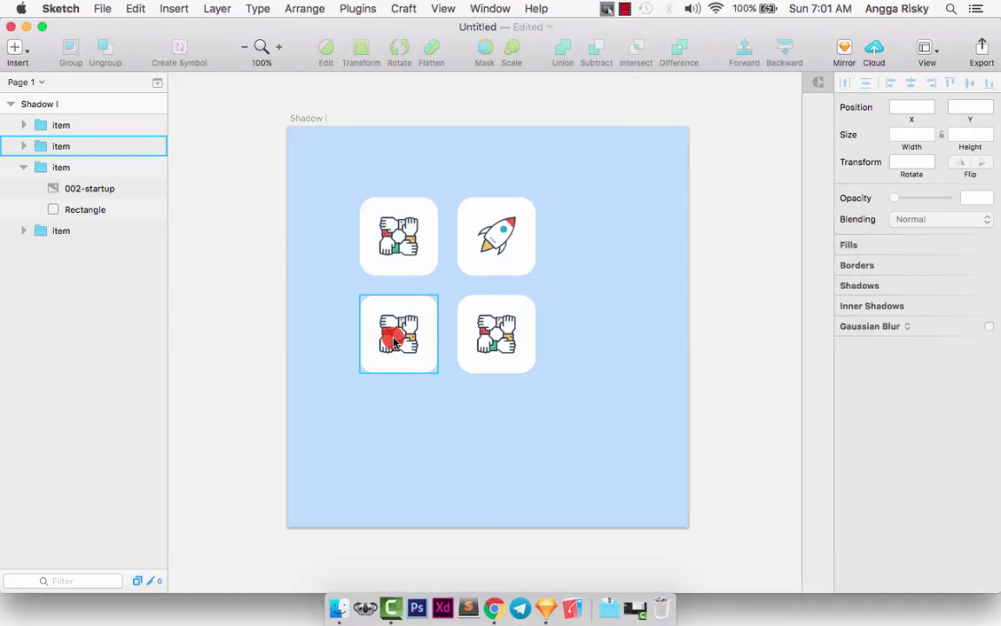
double_click(395, 341)
key(super+v)
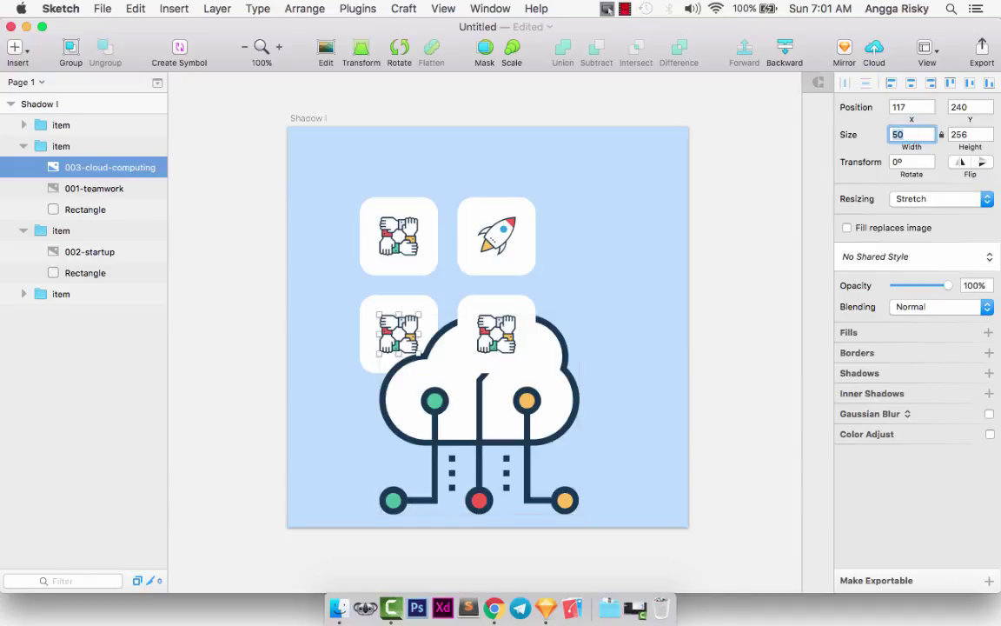
text(50)
key(Return)
click(83, 192)
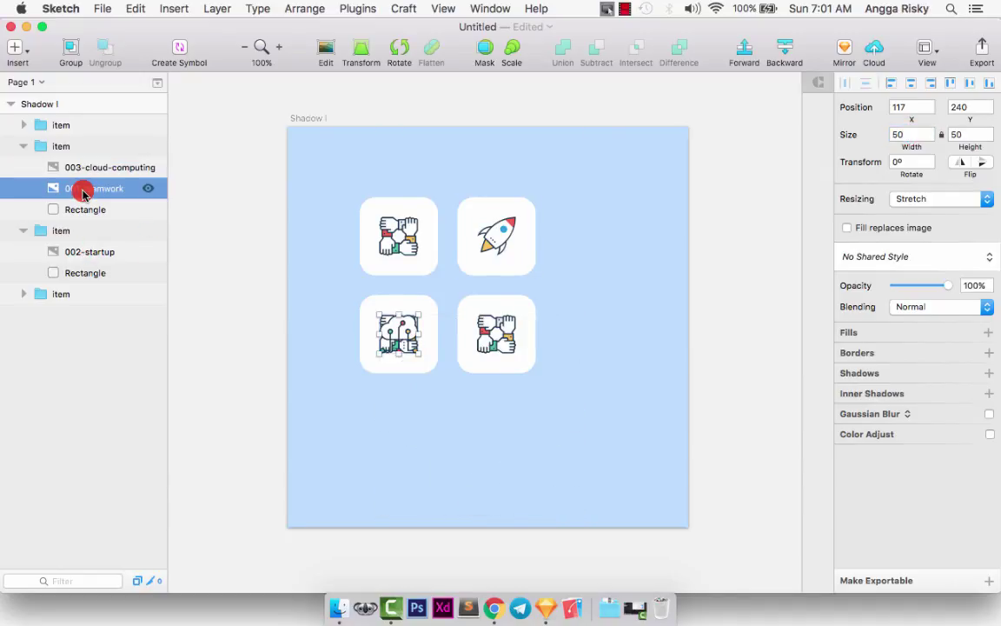
key(BackSpace)
Paste 004-networking.png into the bottom-right card at 50 px wide and delete 001-teamwork.
click(339, 605)
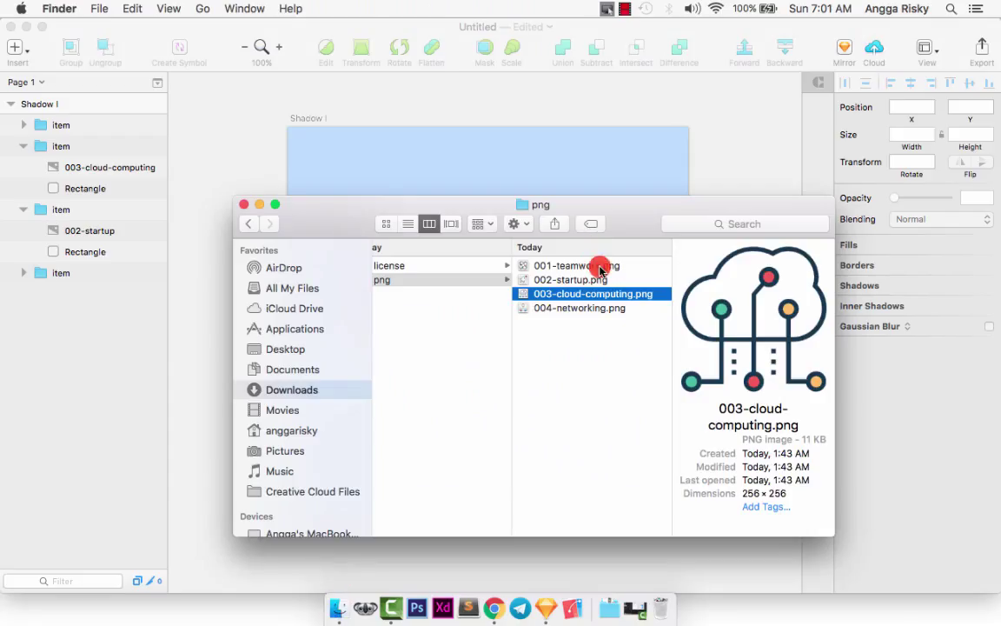
click(605, 309)
click(721, 146)
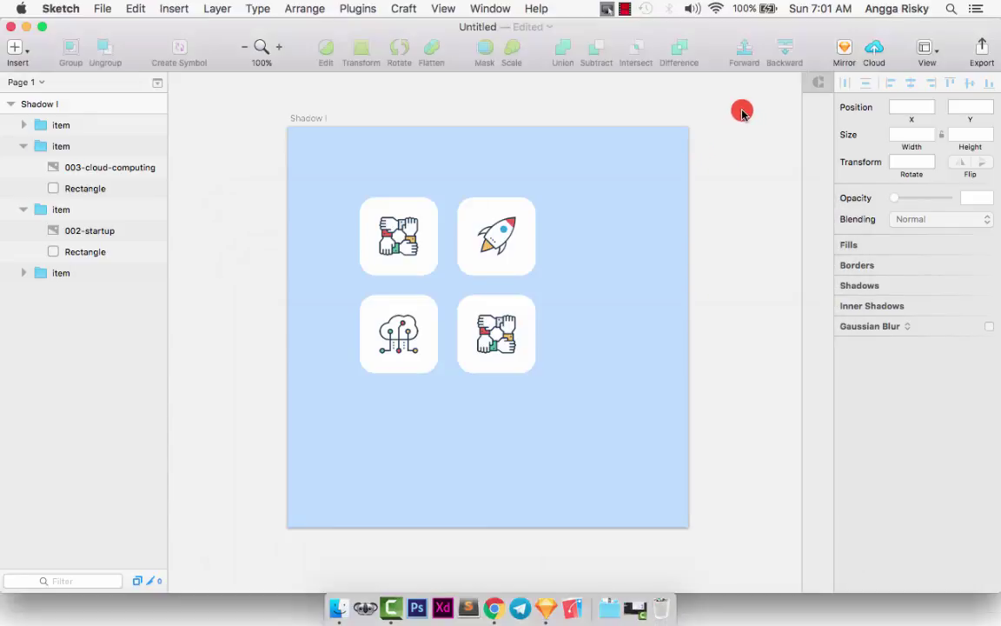
double_click(520, 345)
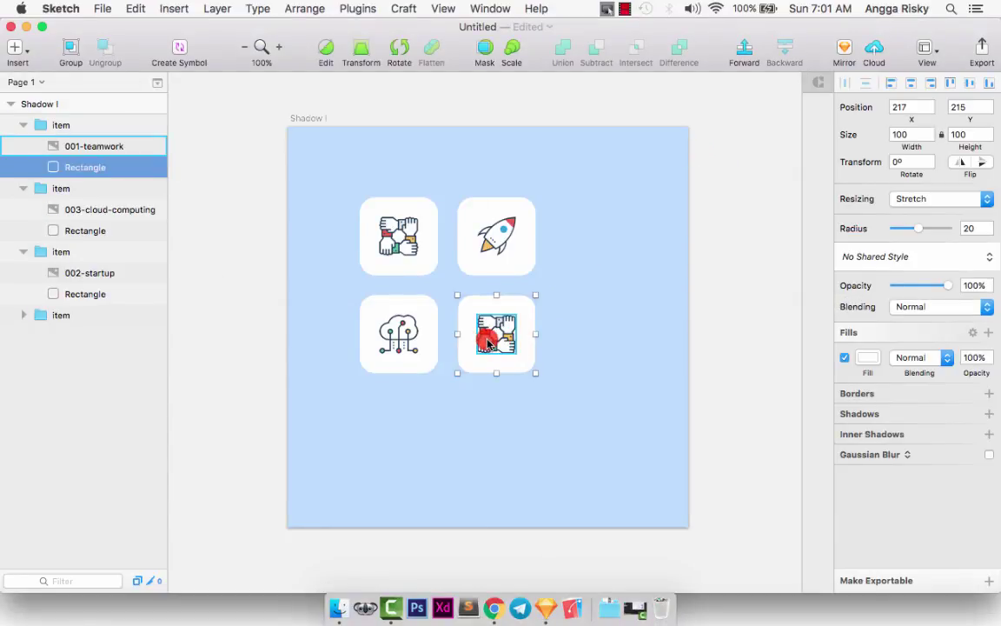
click(483, 339)
key(super+v)
click(899, 134)
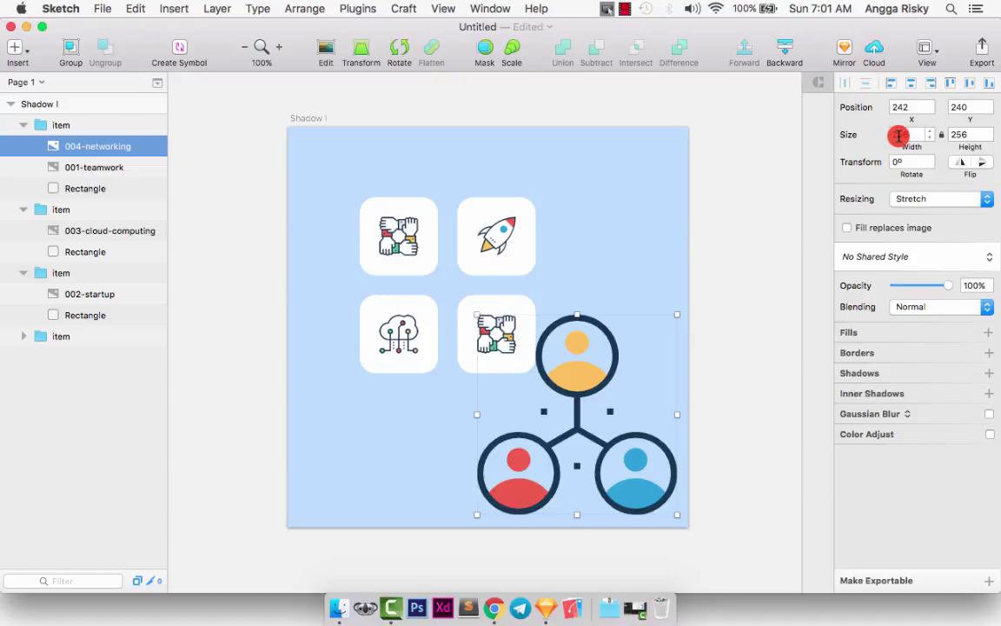
text(50)
key(Return)
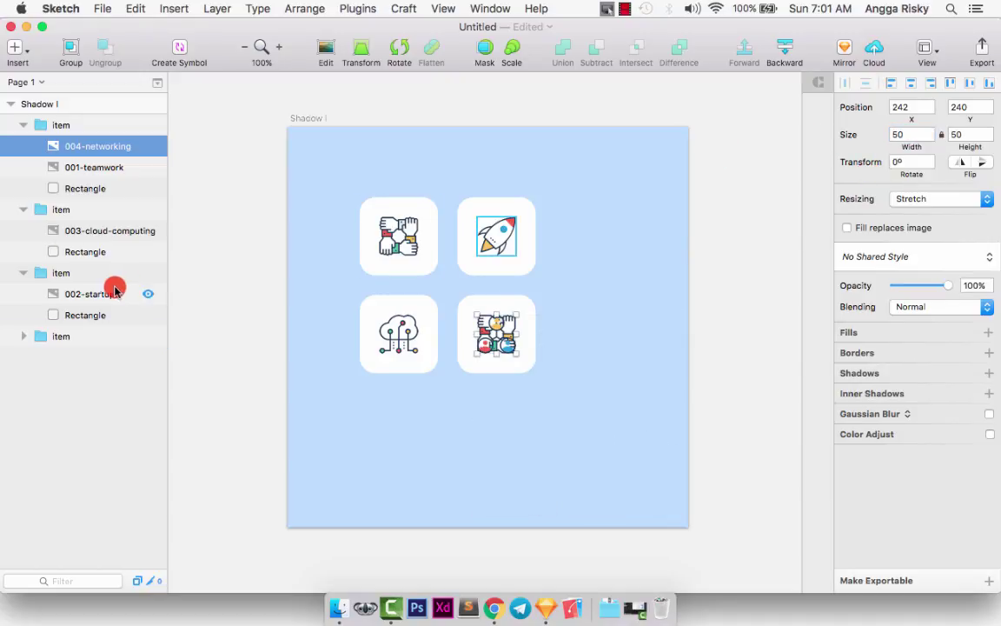
click(78, 170)
key(Delete)
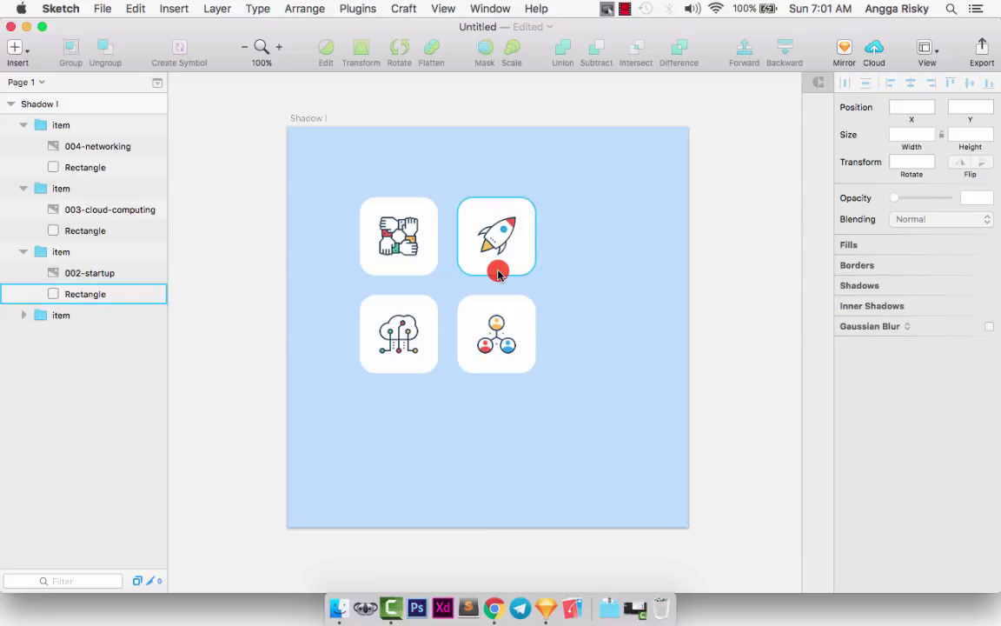
click(26, 127)
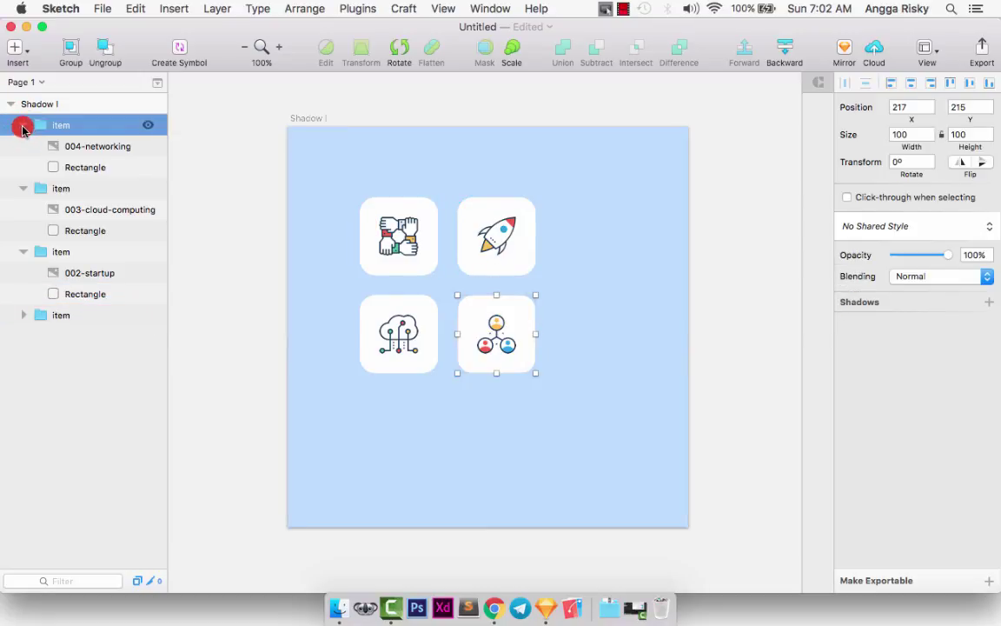
Collapse three card groups in the Layers list and undo an accidental card rotation.
click(24, 126)
click(24, 147)
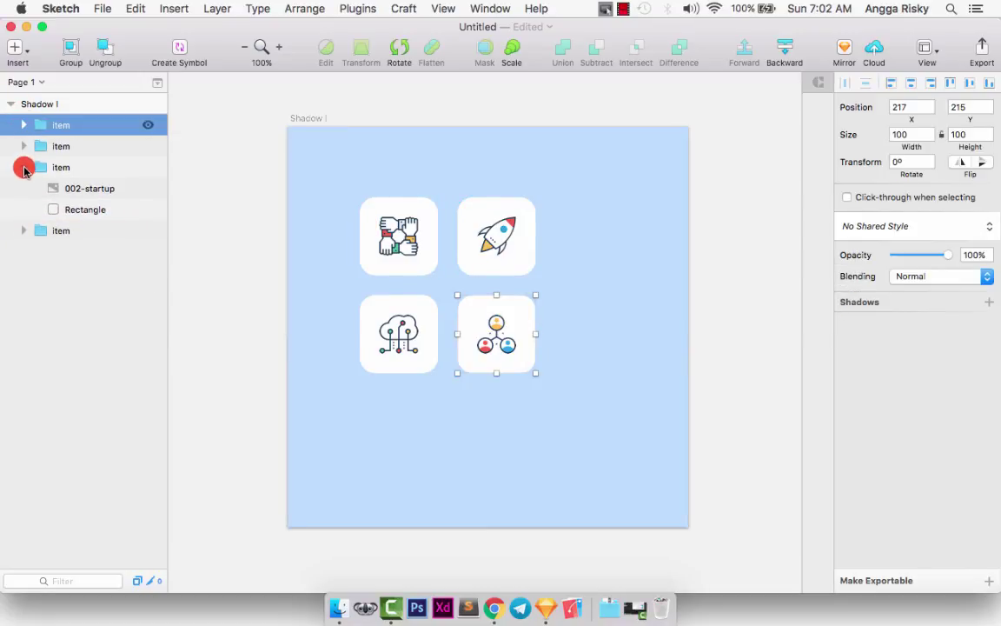
click(23, 168)
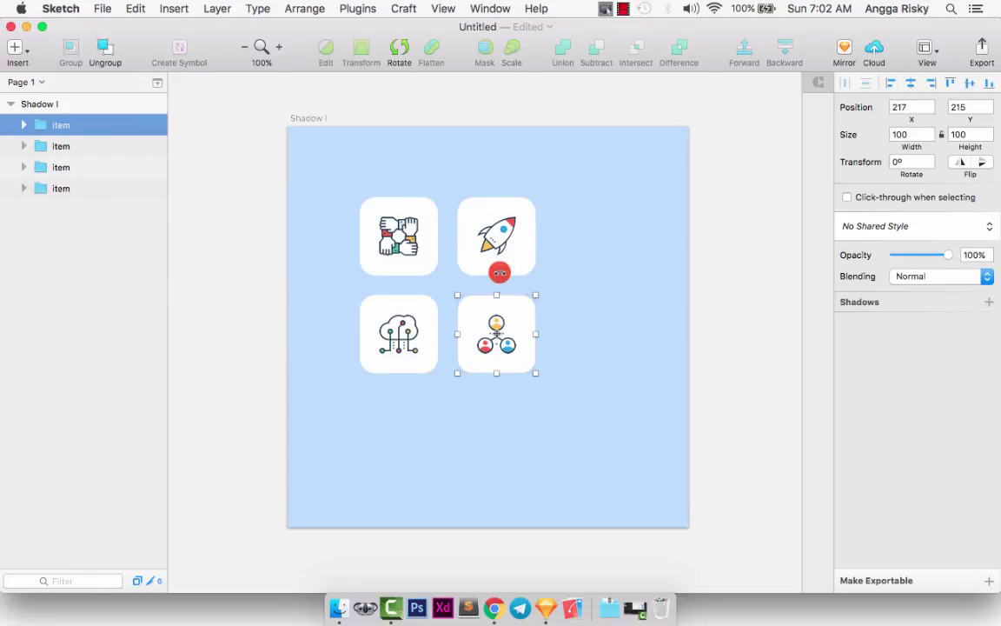
drag(464, 279, 392, 348)
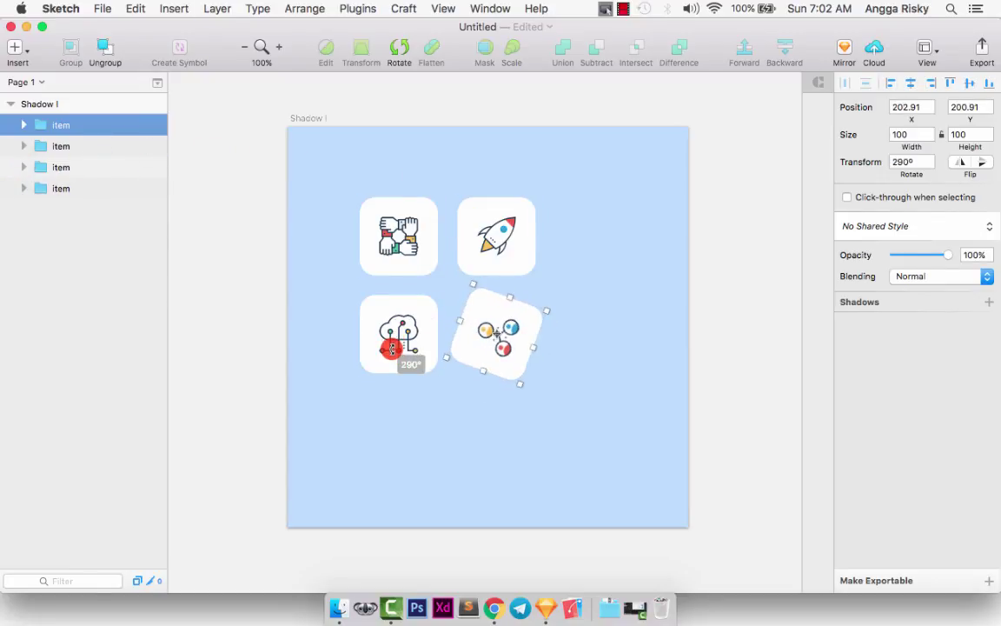
key(super+z)
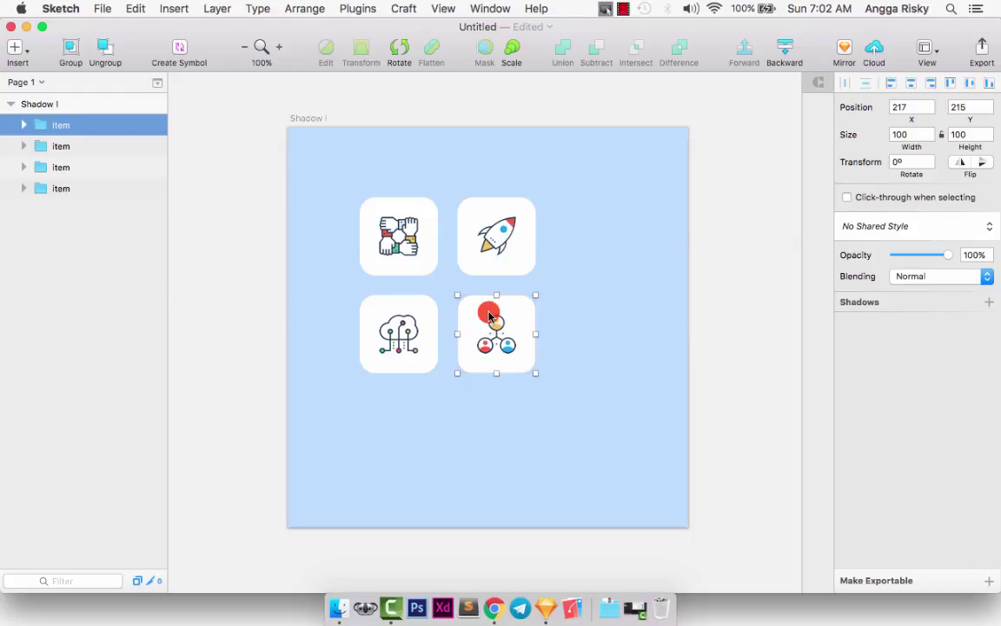
Move the four cards down and right toward the artboard centre, then reselect all four.
shift+click(87, 188)
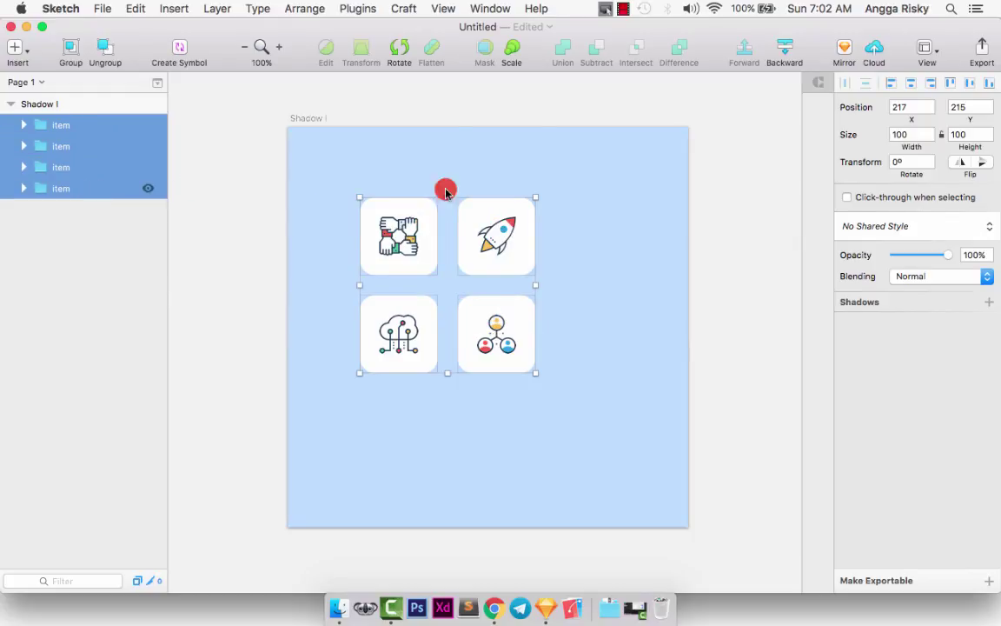
drag(496, 244, 530, 275)
click(729, 262)
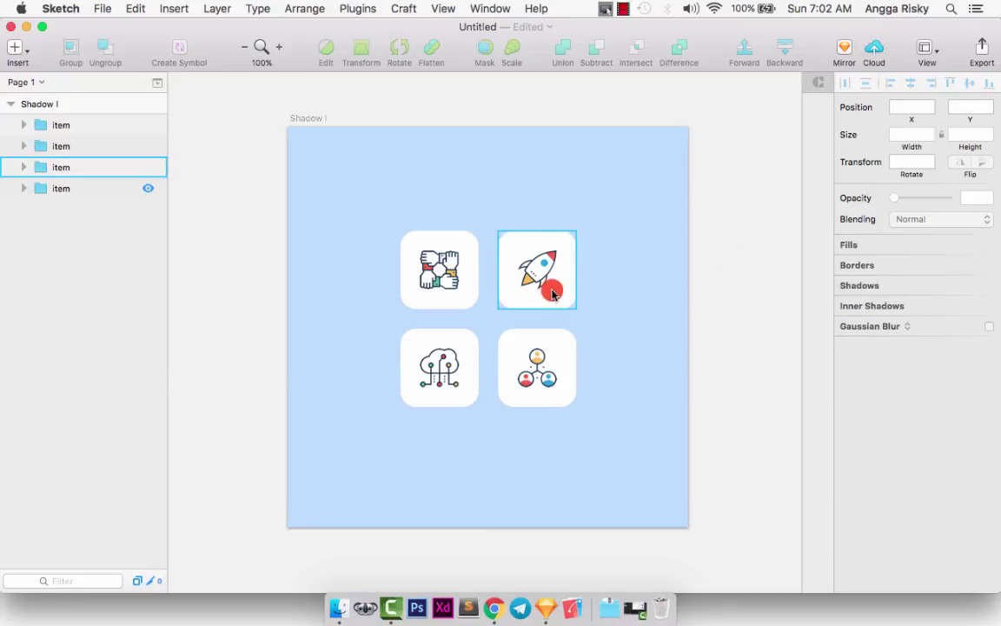
click(458, 279)
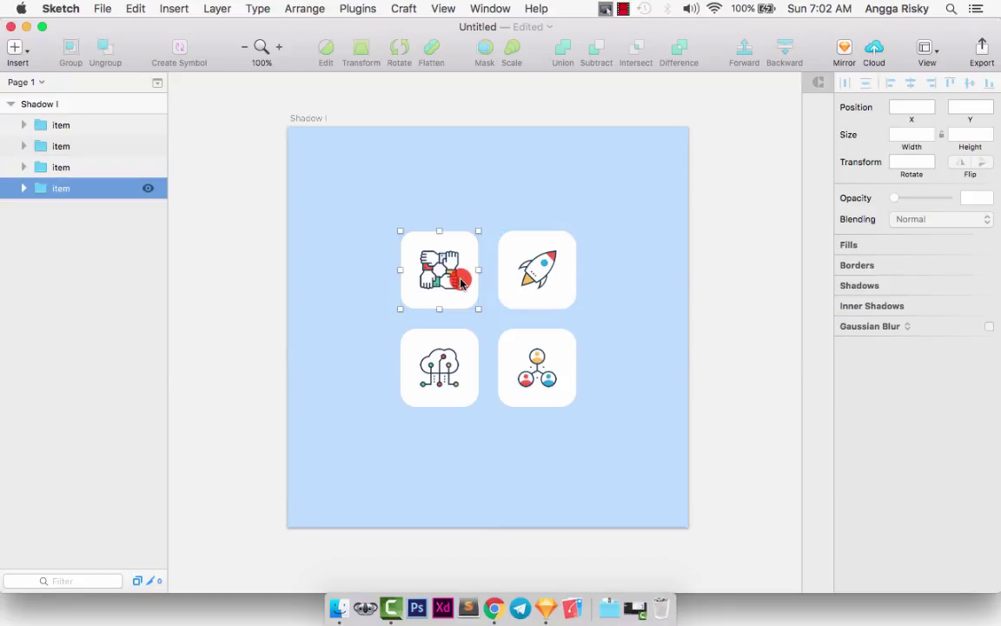
shift+click(62, 126)
click(228, 8)
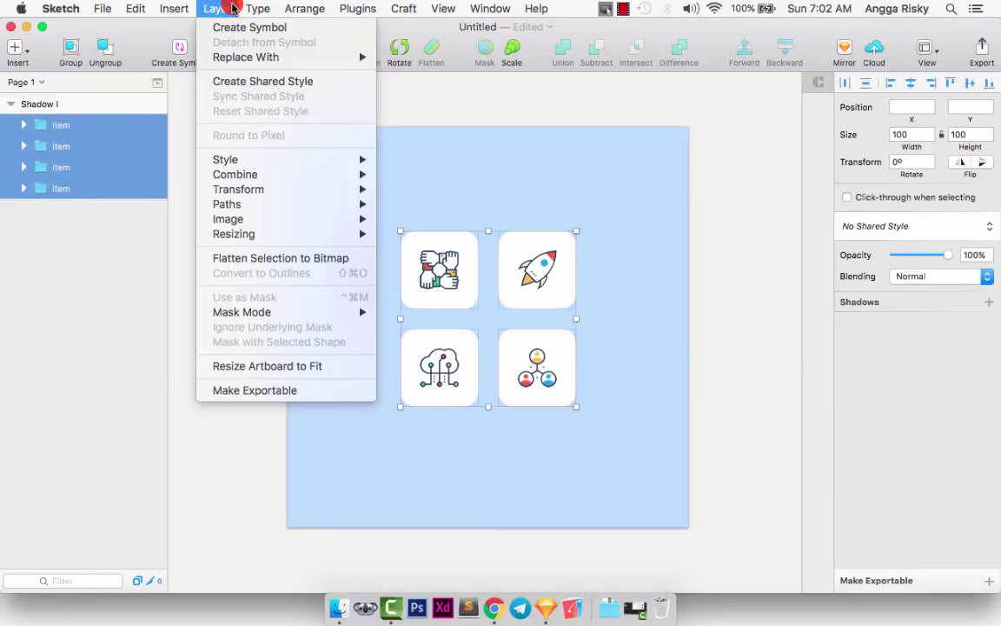
Flatten the four selected cards into one bitmap and rotate it to -10°.
click(322, 259)
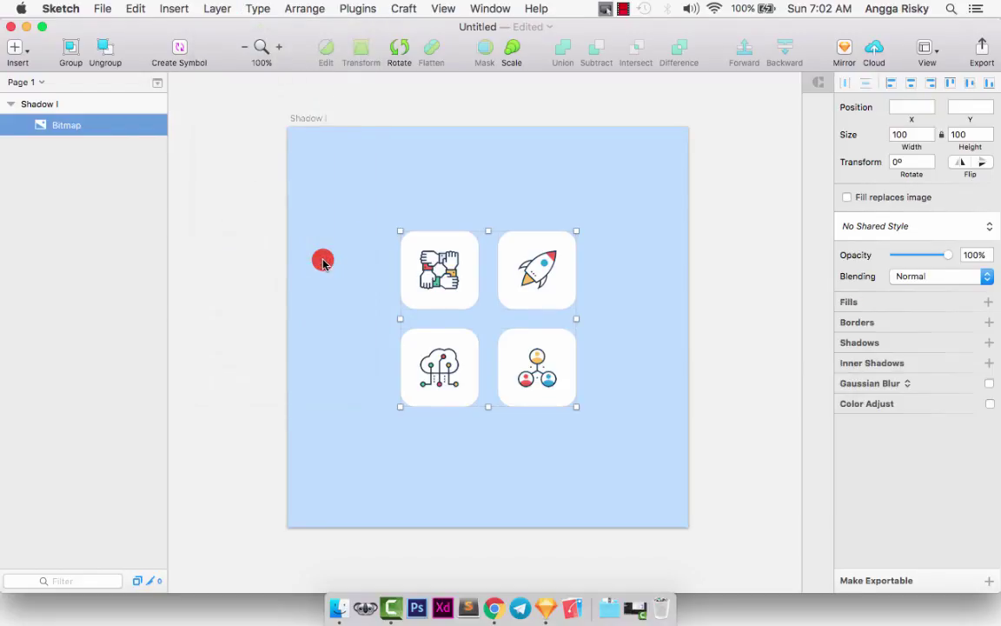
click(409, 52)
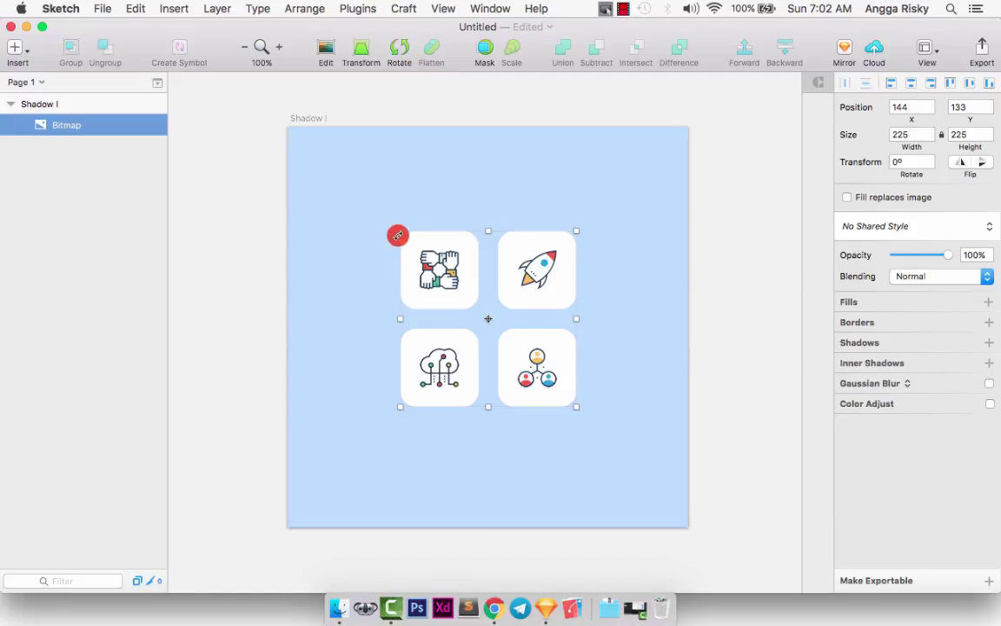
drag(396, 226, 375, 234)
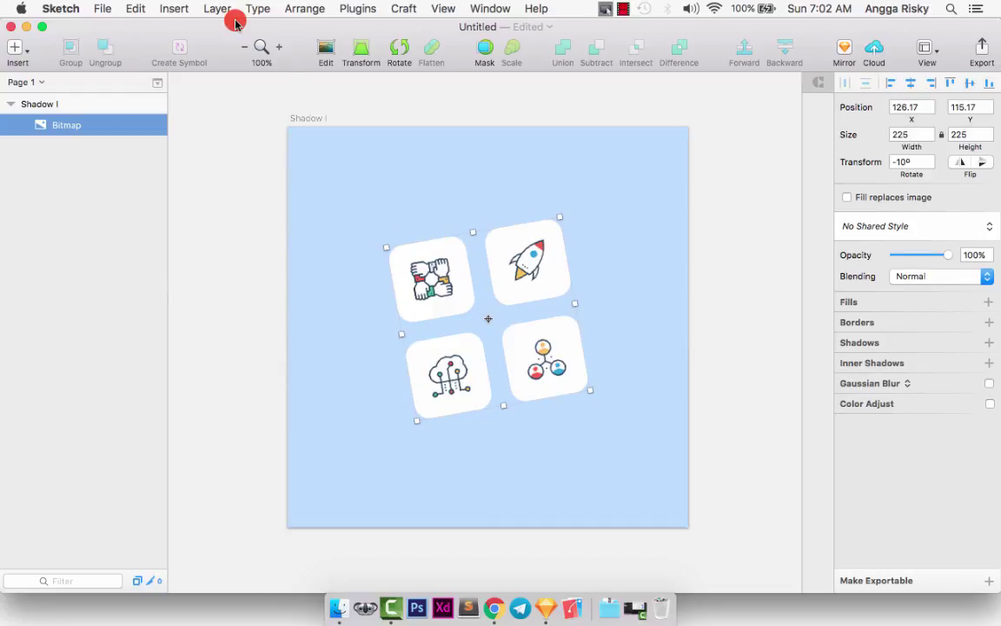
Undo the -10° rotation and the bitmap flatten, restoring the four separate cards.
click(146, 13)
click(146, 27)
click(136, 9)
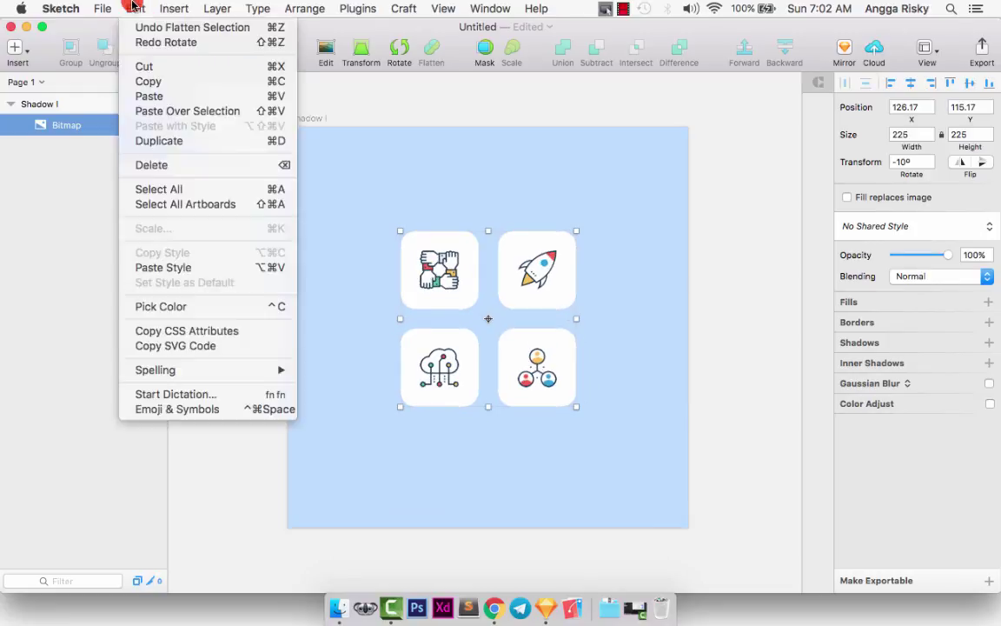
click(145, 27)
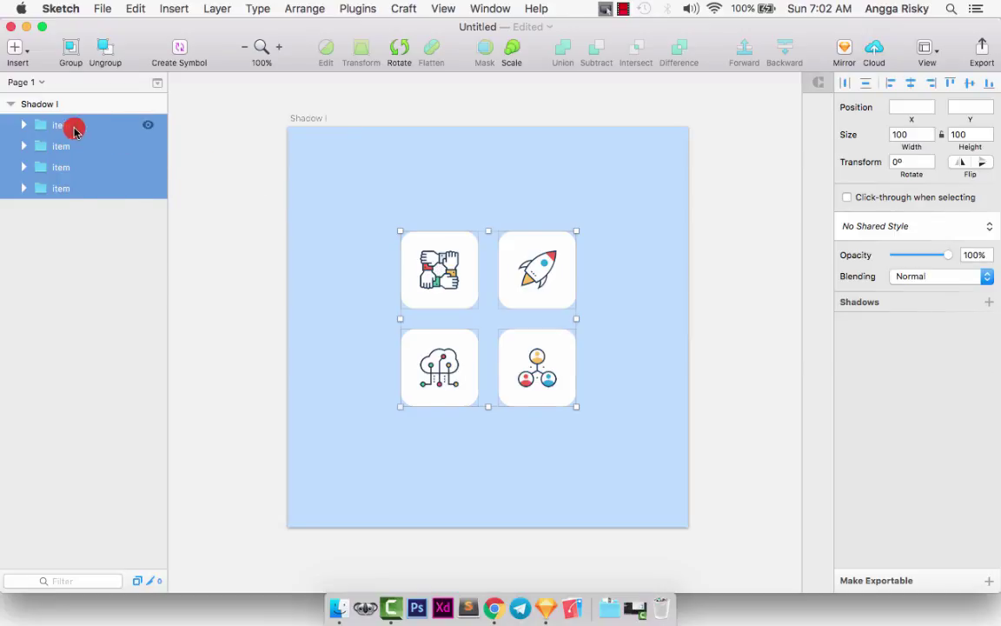
Flatten the bottom-right card and the cloud card into bitmaps.
click(80, 126)
click(178, 8)
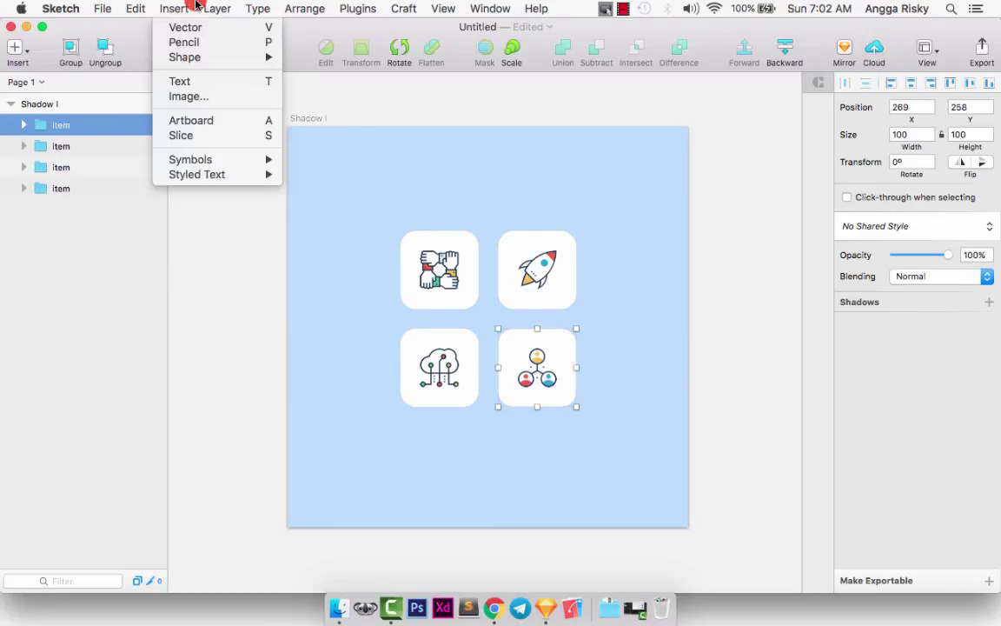
click(292, 261)
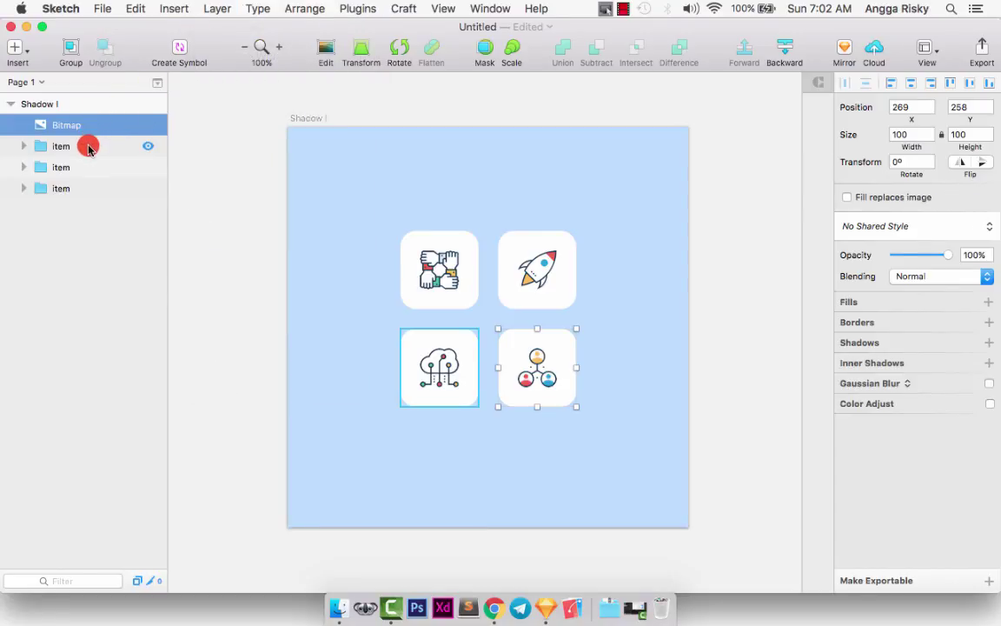
click(88, 148)
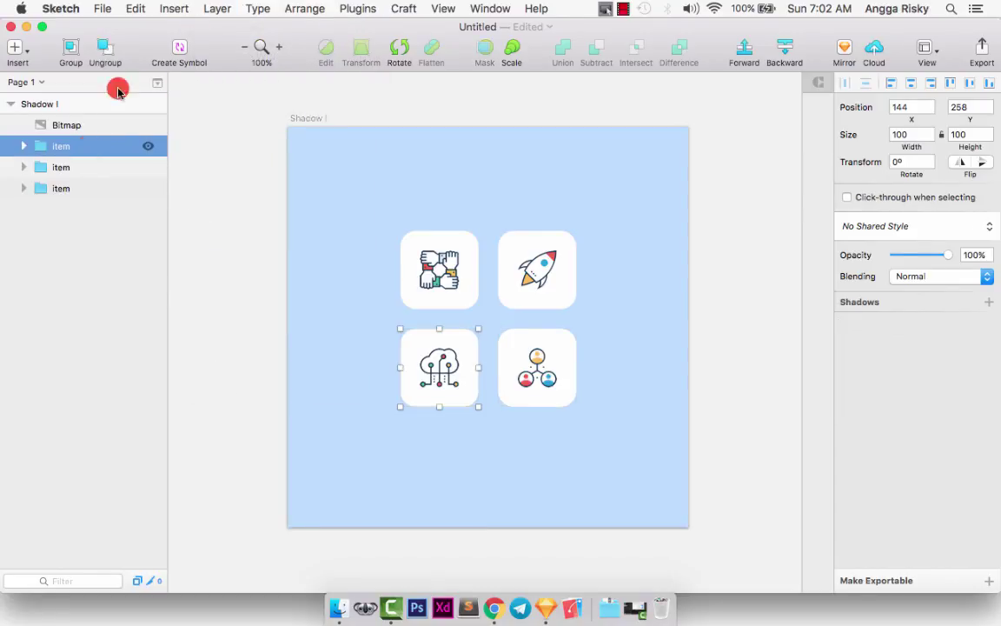
click(258, 7)
mouse_move(218, 8)
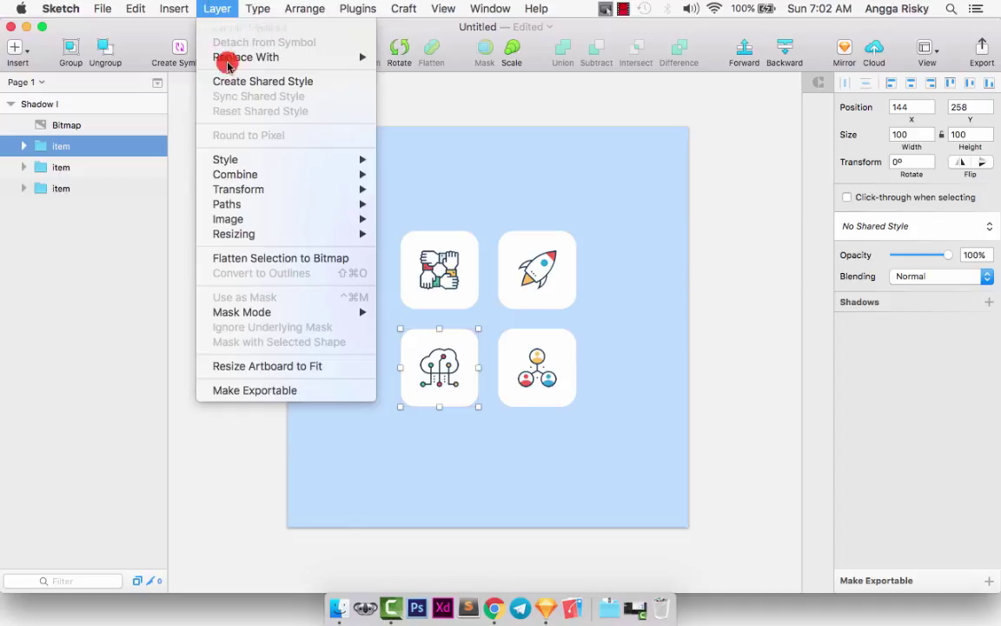
click(261, 258)
Flatten the rocket card and the last card into bitmaps, then select all four.
click(98, 165)
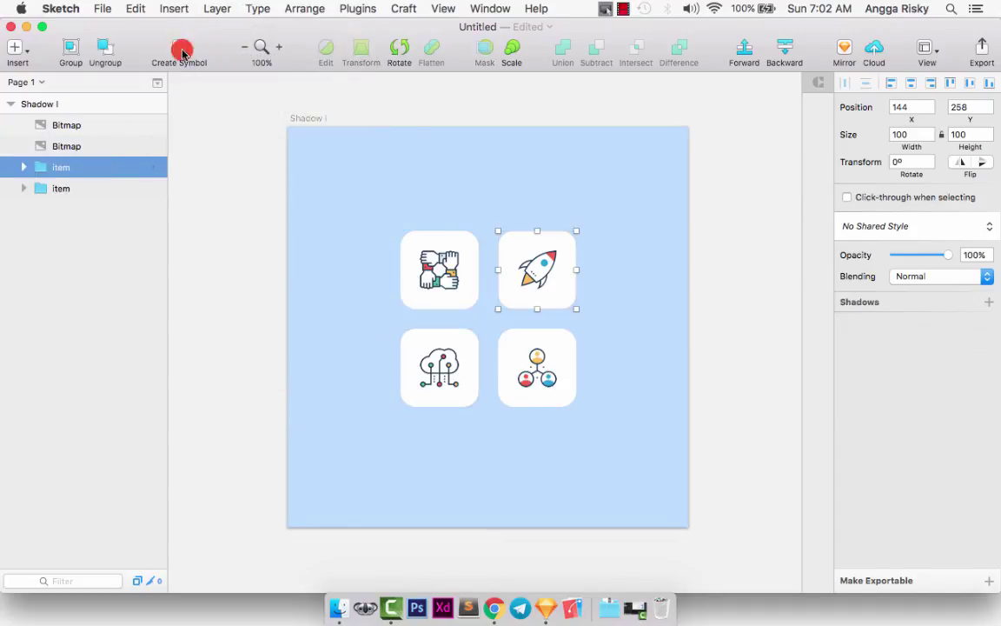
click(217, 8)
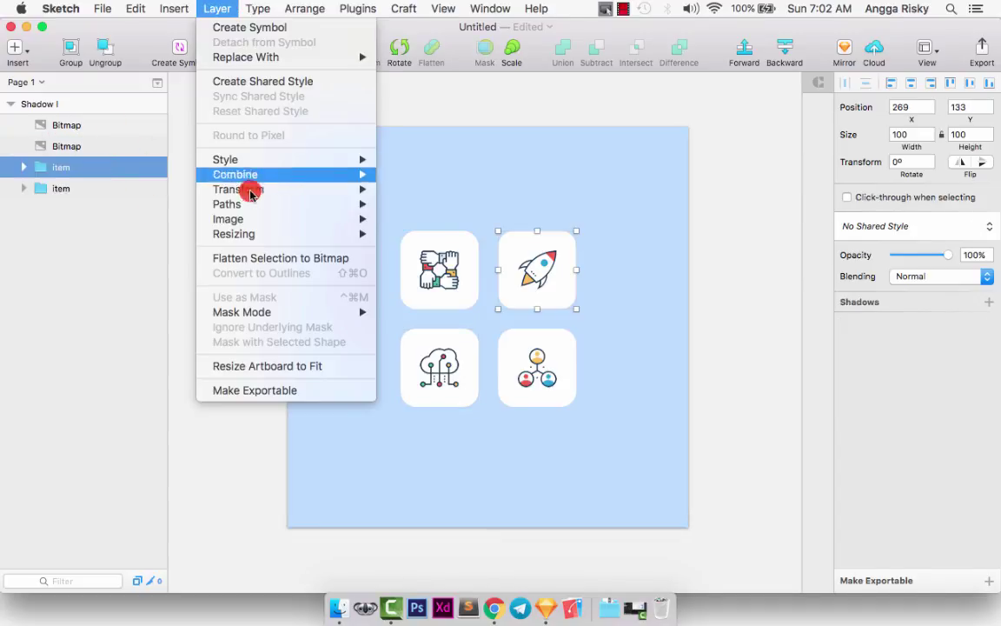
click(247, 258)
click(92, 186)
click(217, 8)
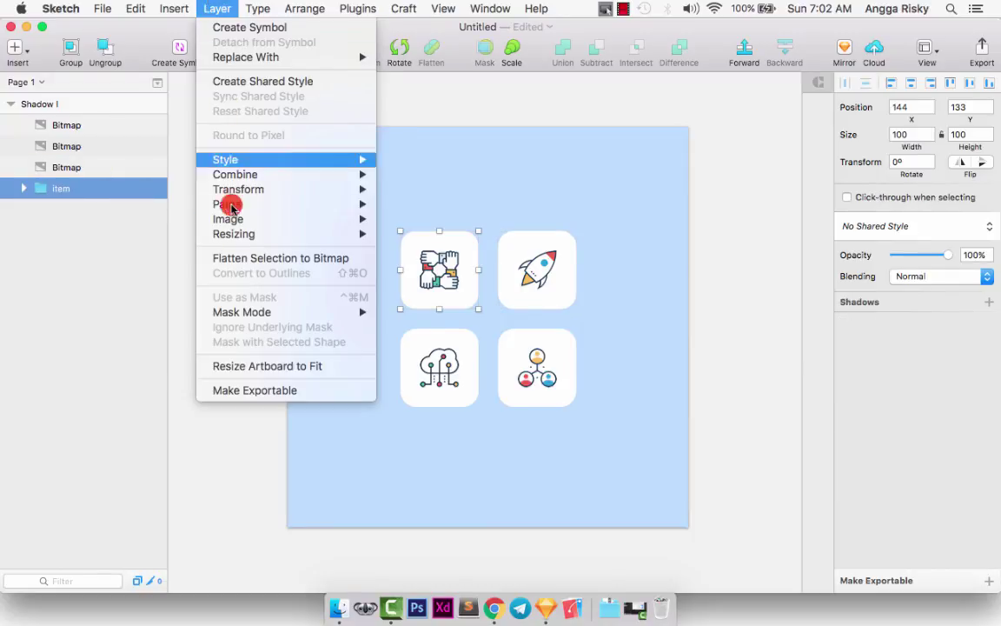
click(252, 259)
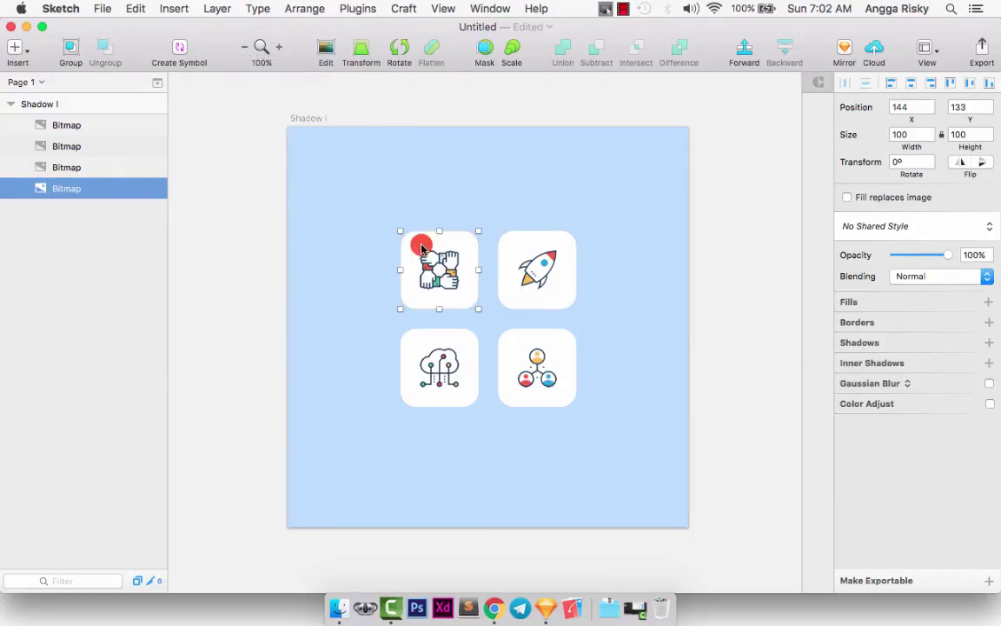
shift+click(105, 123)
Rotate all four bitmap icons -45° into diamonds.
click(399, 50)
drag(488, 318, 348, 274)
click(749, 216)
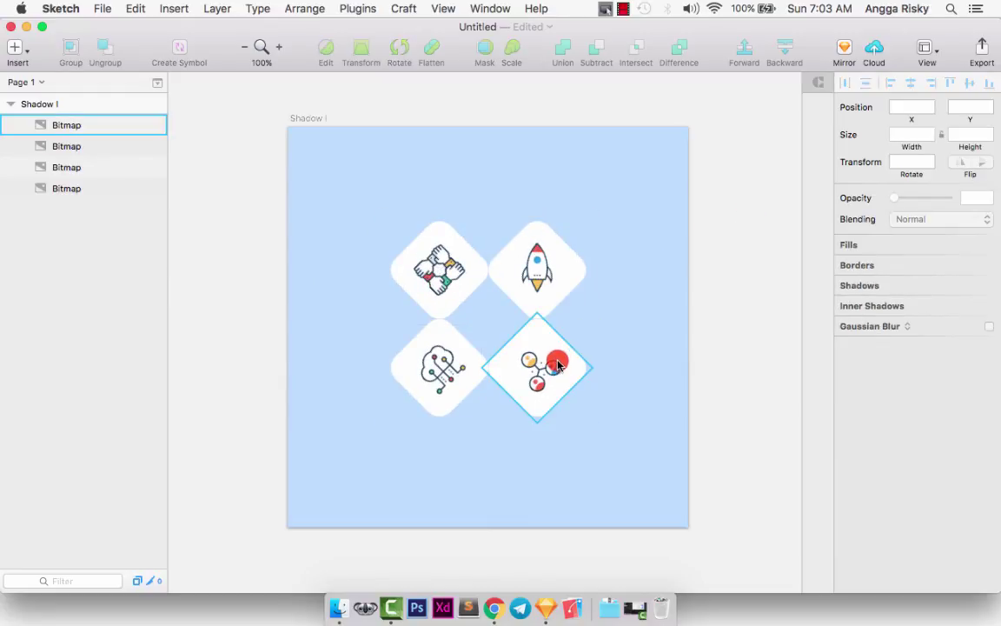
Spread the diamonds apart: rocket right, bottom-right down-right, bottom-left down-left.
click(552, 362)
drag(528, 277, 559, 270)
drag(532, 347, 567, 383)
drag(454, 346, 415, 416)
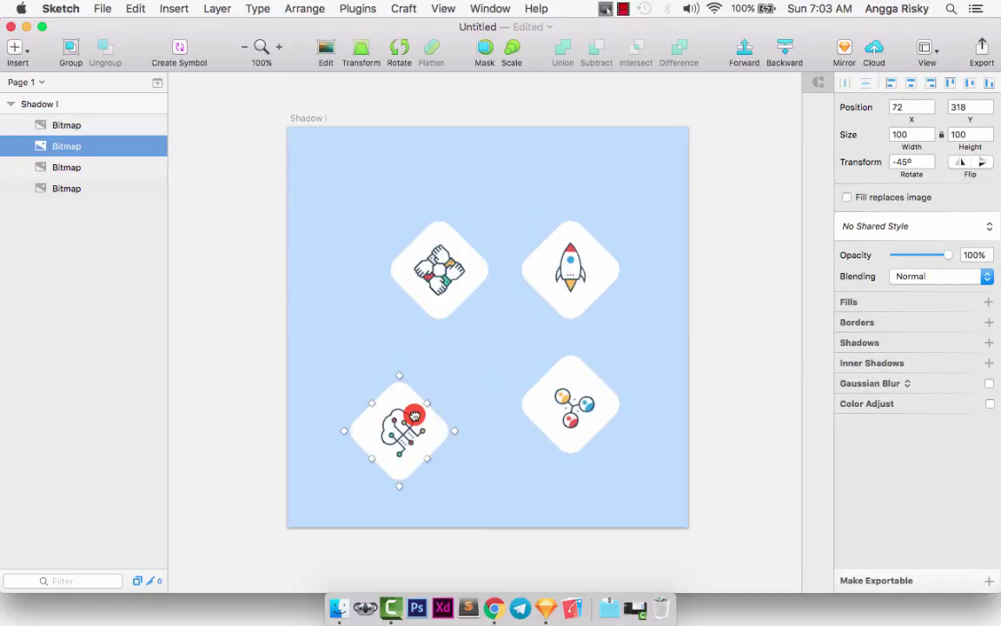
Squash the hands icon slightly from the top and move the cloud icon down-left.
click(727, 228)
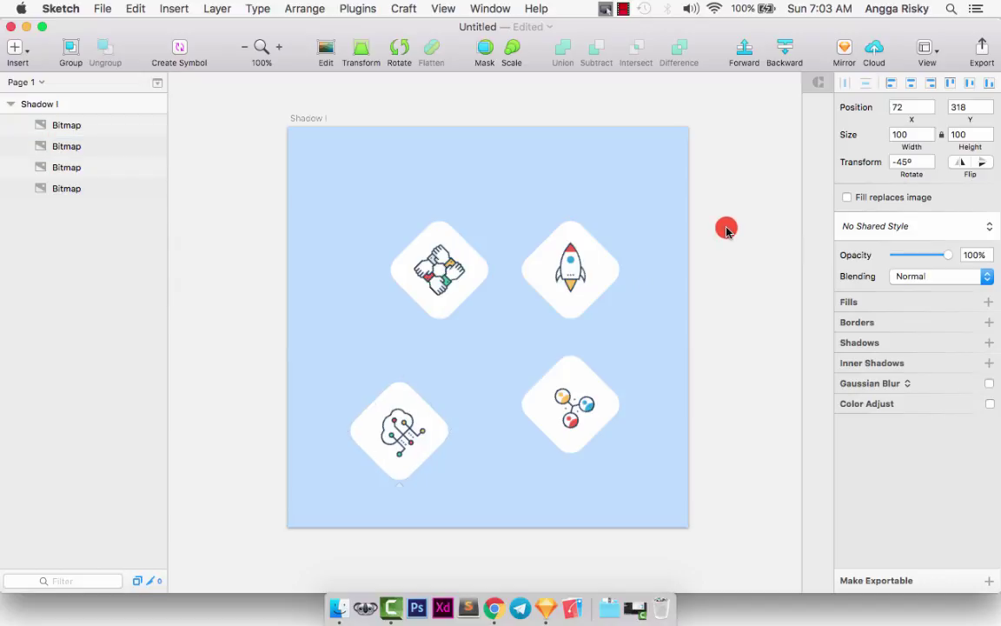
click(429, 263)
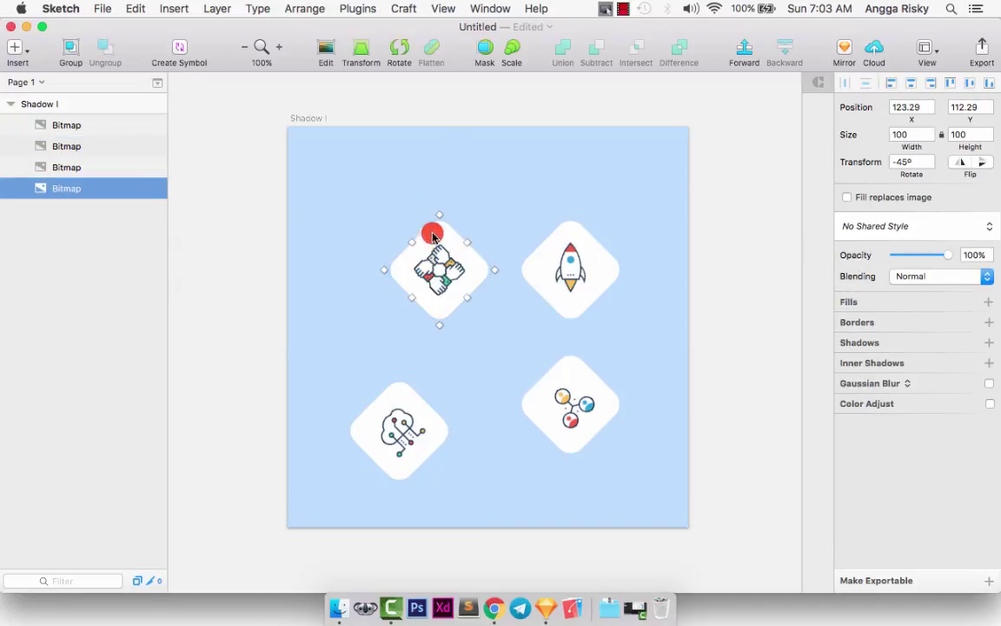
click(366, 57)
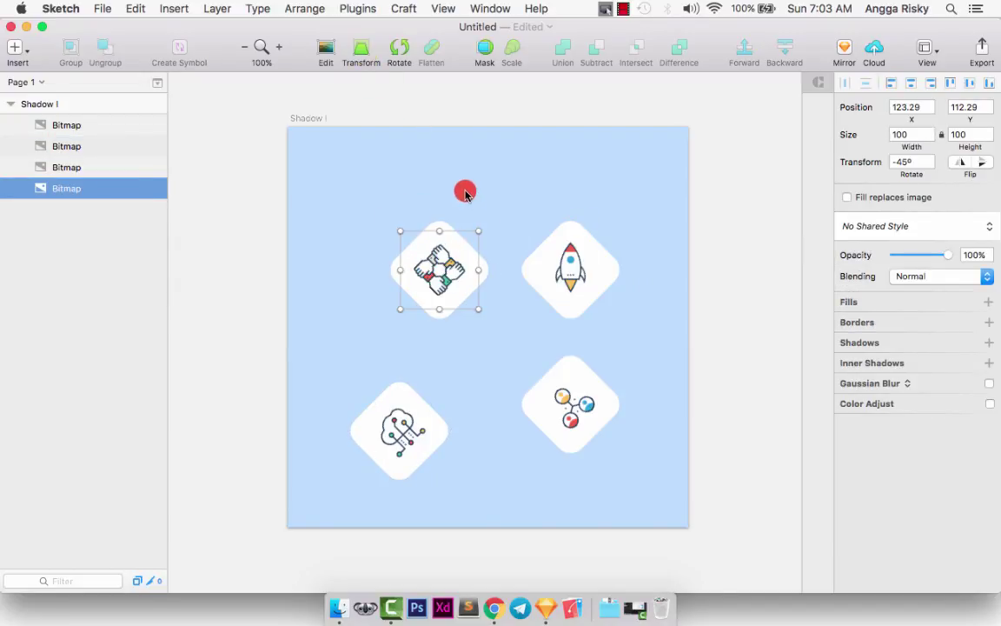
drag(441, 231, 440, 258)
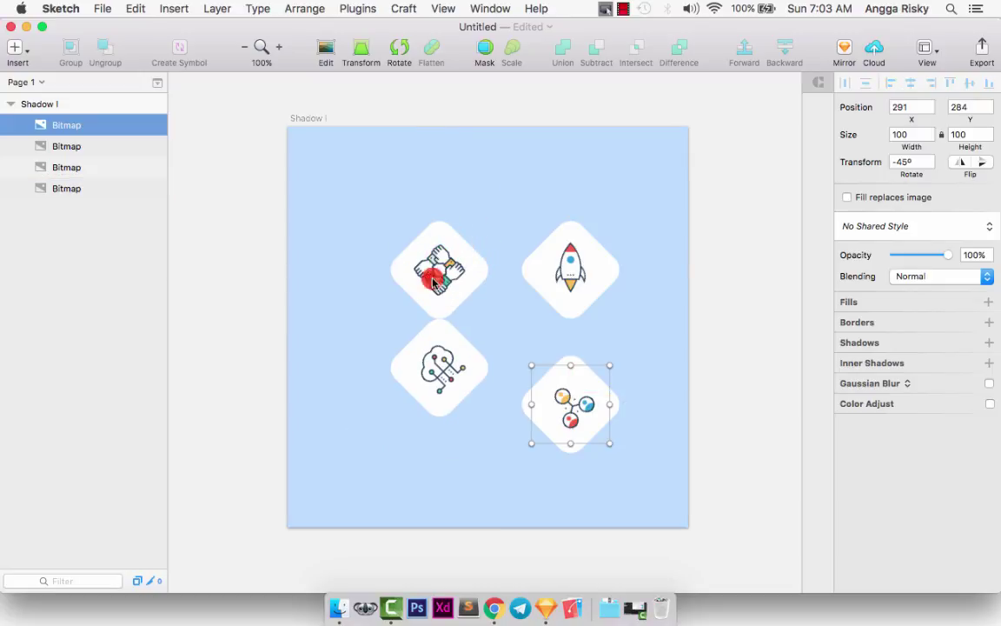
drag(420, 346, 409, 395)
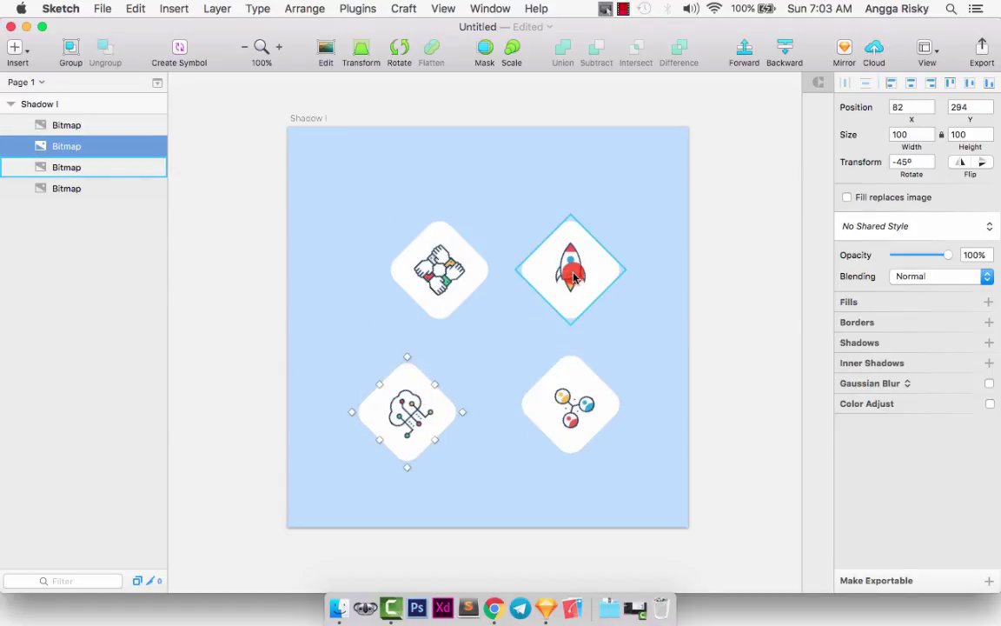
Place the rocket at the top, the people icon below it, and the cloud right of the hands.
drag(573, 276, 510, 207)
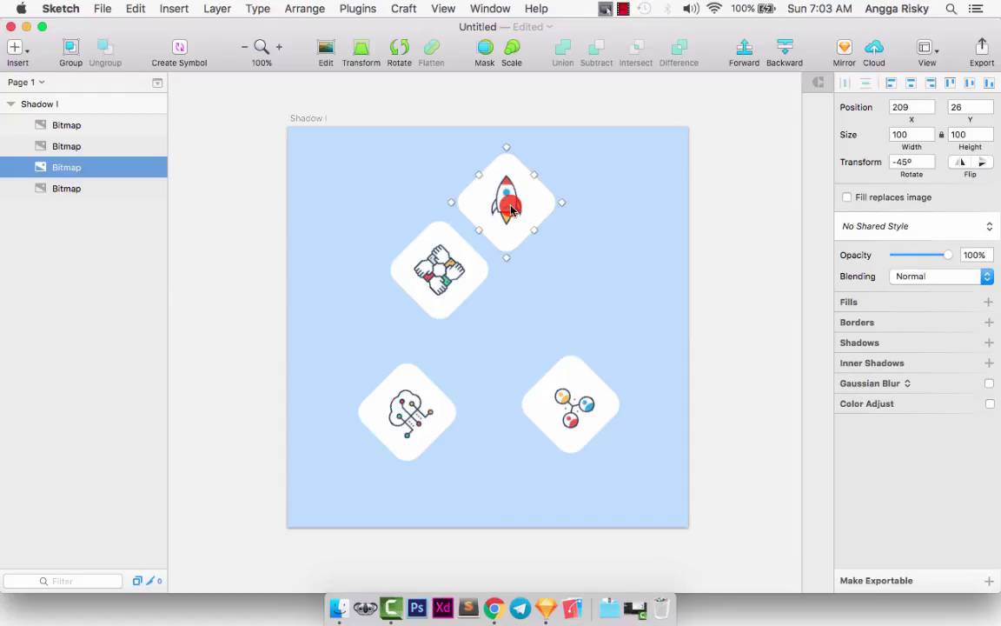
mouse_move(503, 212)
mouse_down()
mouse_move(507, 201)
mouse_move(517, 211)
mouse_up()
key(alt)
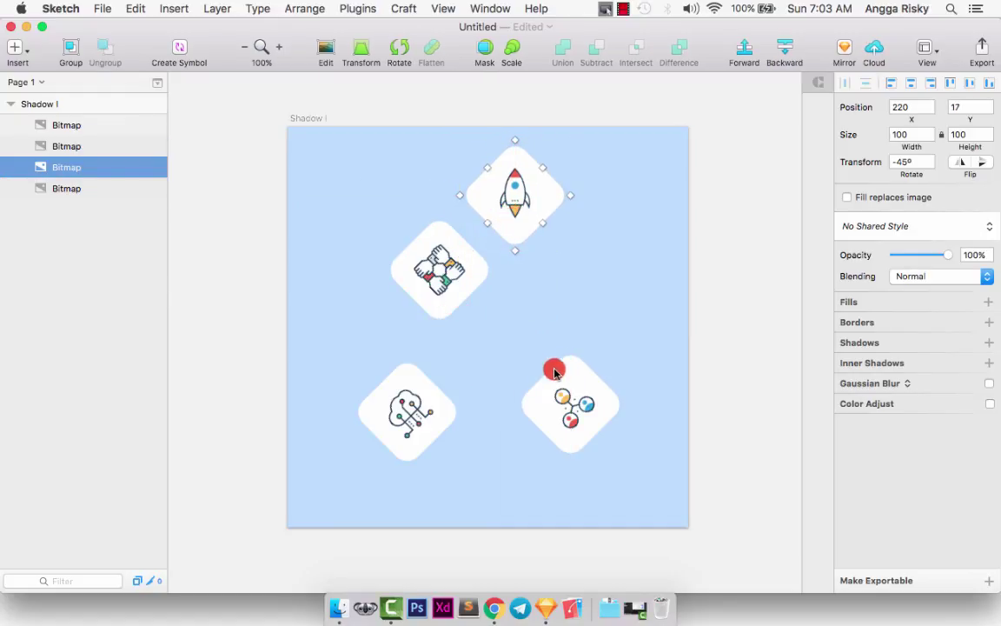
click(557, 372)
drag(559, 374, 509, 329)
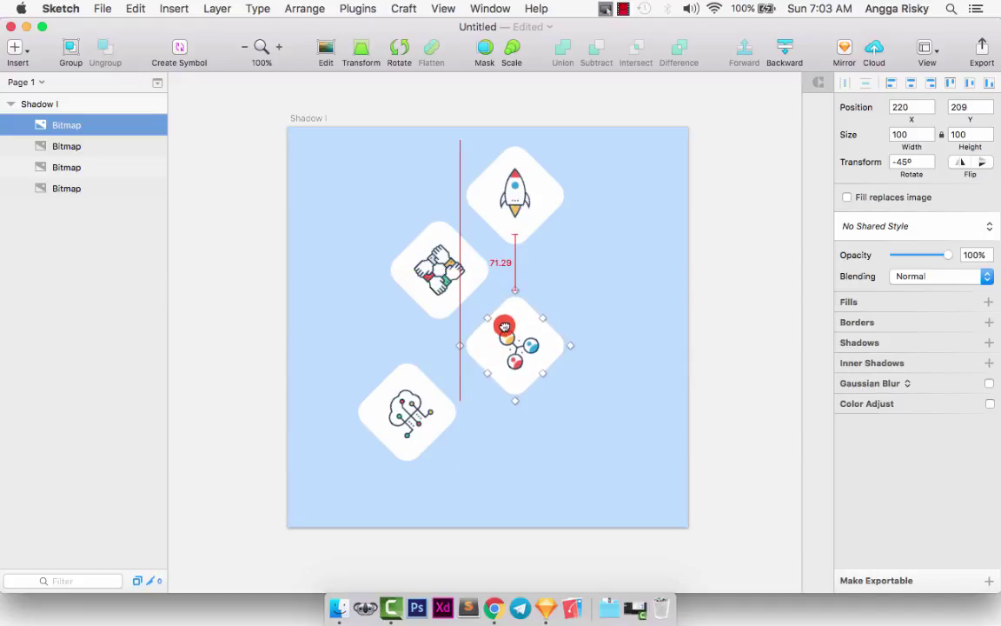
drag(433, 408, 599, 271)
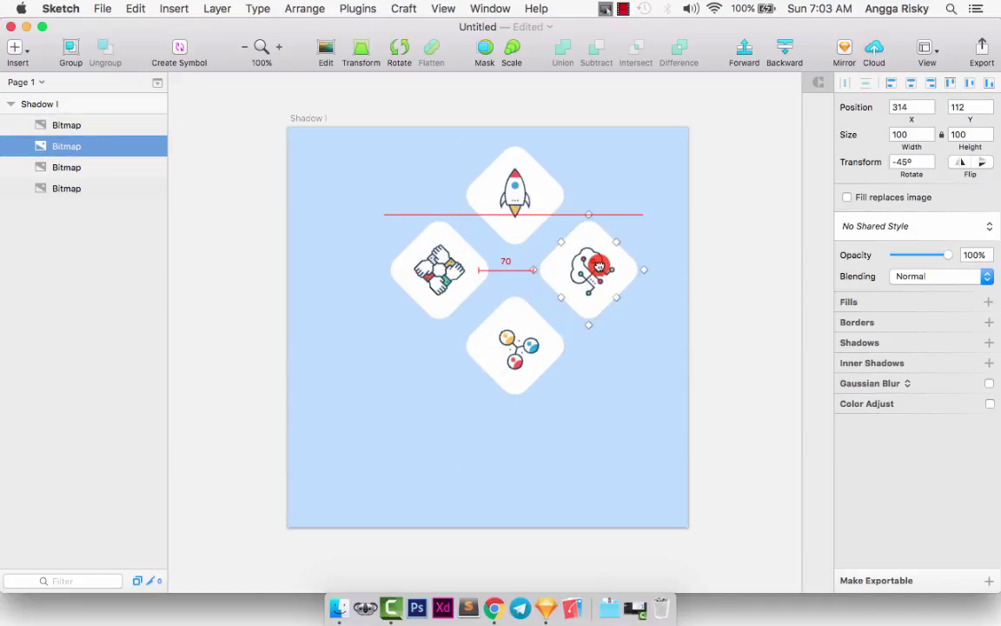
drag(529, 209, 529, 209)
Review the icon selections, briefly entering and leaving rocket bitmap editing, then select all four icons.
shift+click(576, 262)
shift+click(426, 263)
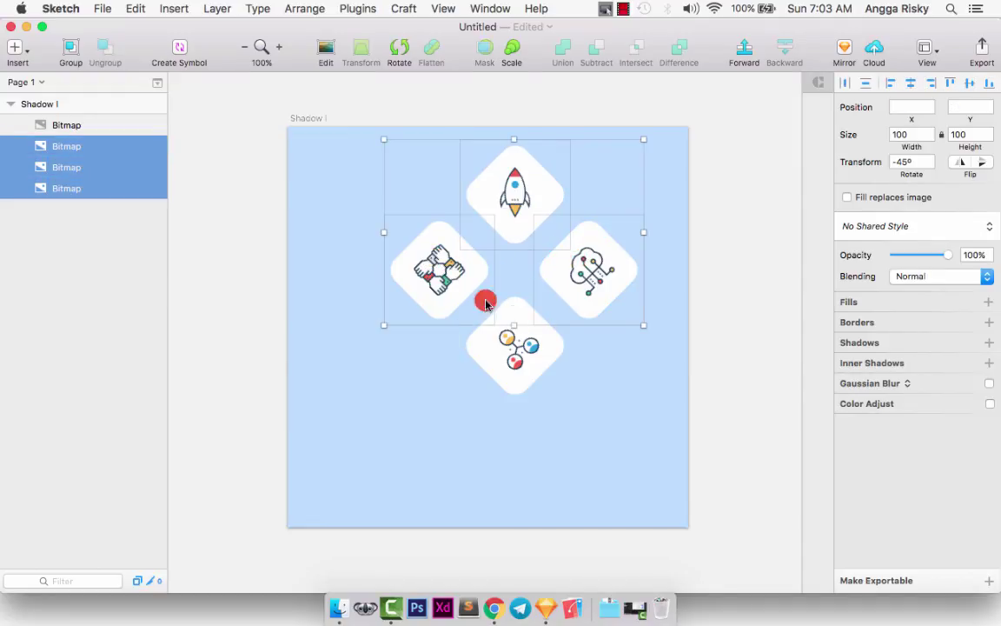
click(654, 404)
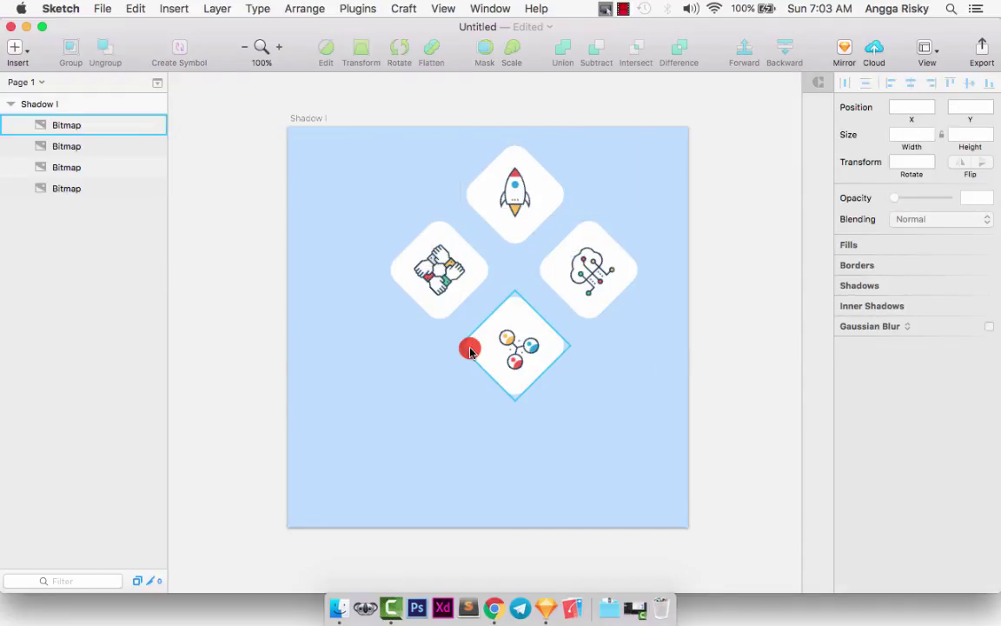
click(414, 269)
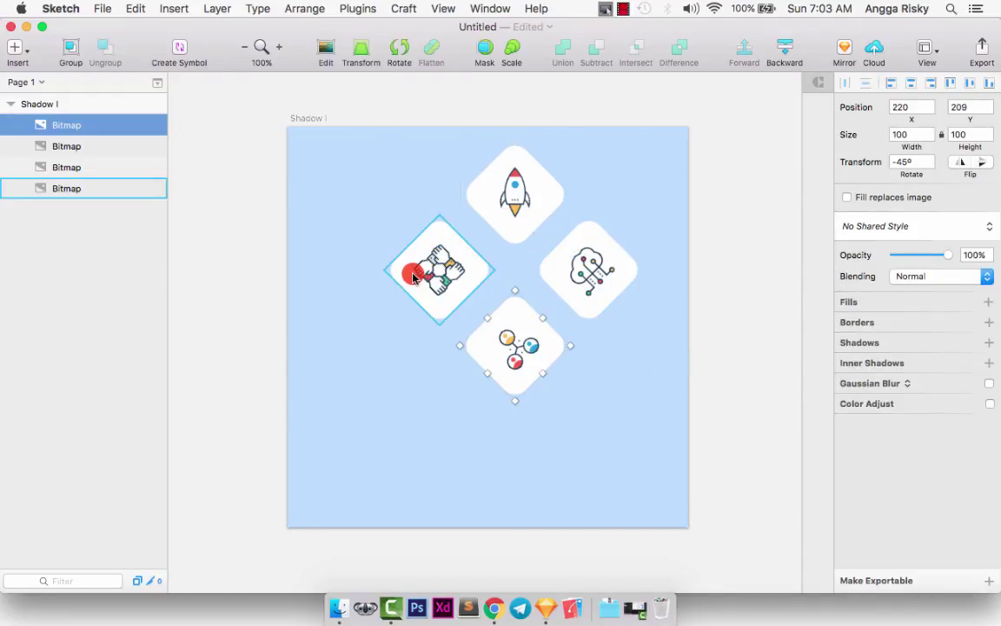
double_click(523, 220)
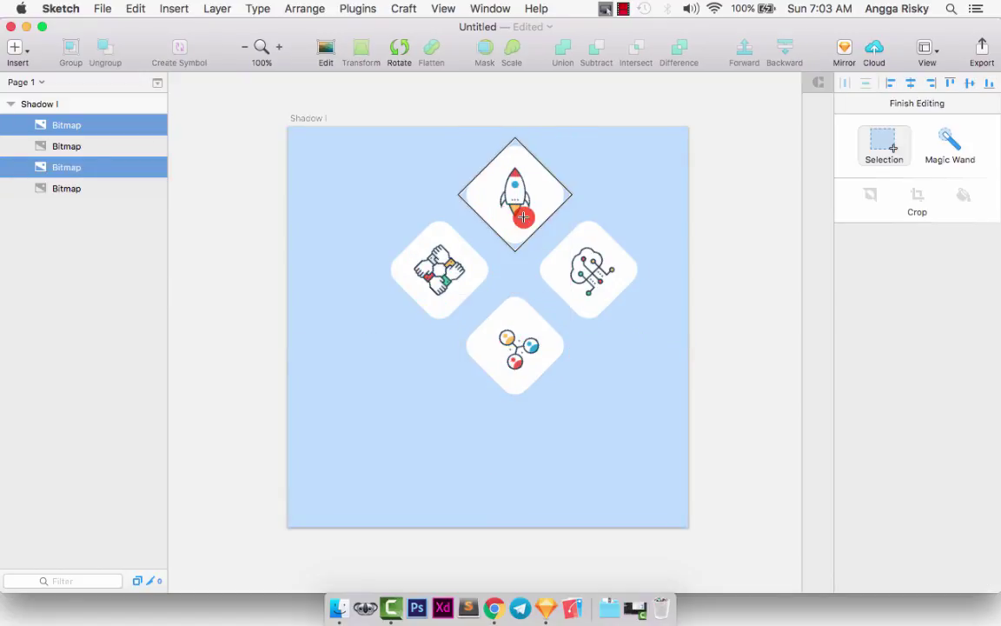
key(Escape)
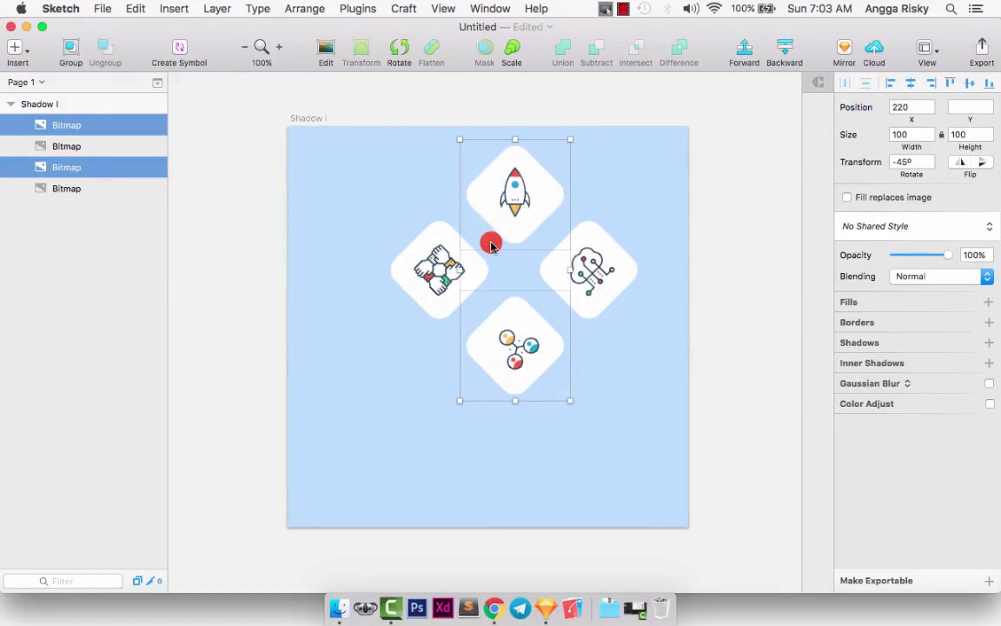
key(super+a)
Group the four icons with Cmd+G and centre the group horizontally and vertically on the artboard.
key(super+g)
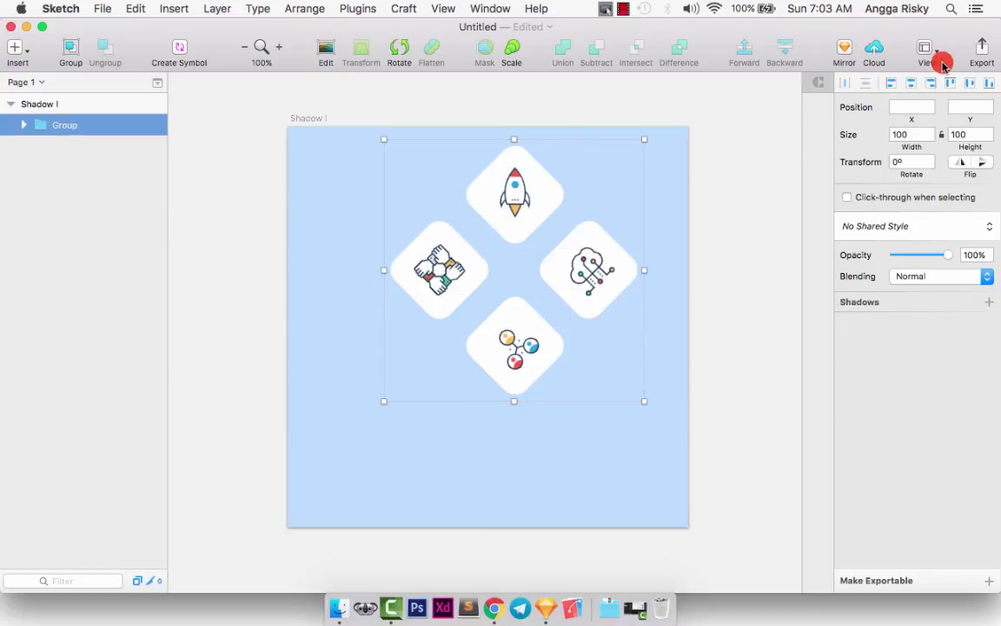
click(913, 82)
click(966, 83)
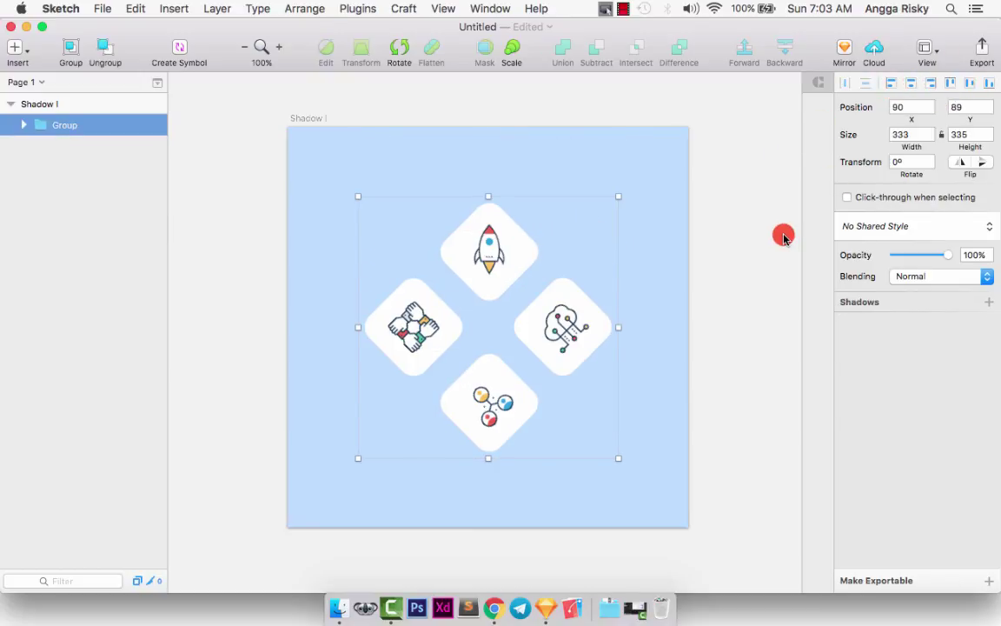
click(748, 261)
scroll(750, 262, down, 3)
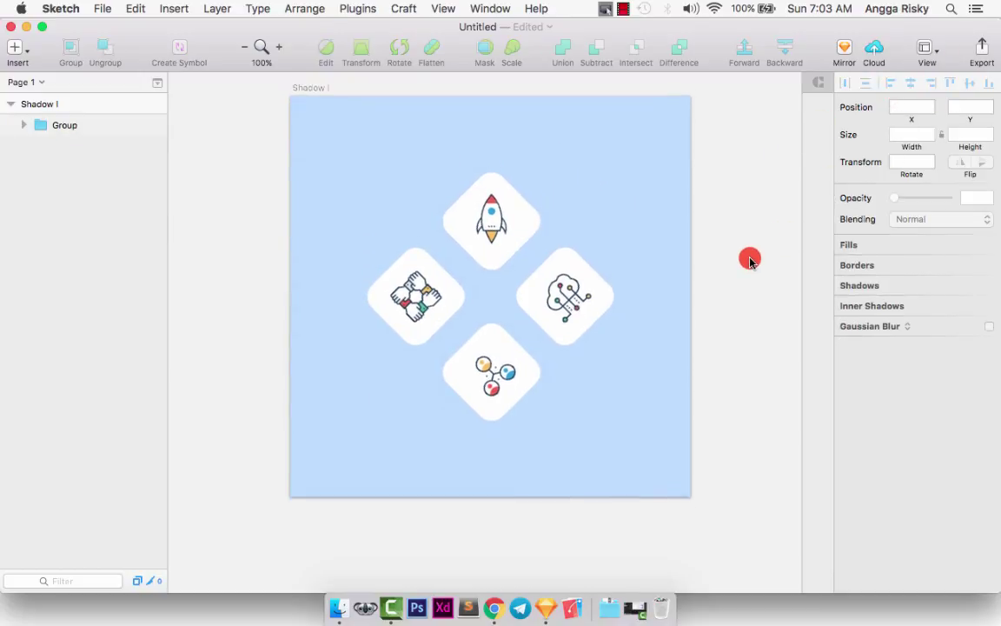
Inside the group, nudge the rocket, right cloud and bottom icons into tighter alignment.
click(537, 265)
double_click(536, 265)
click(467, 199)
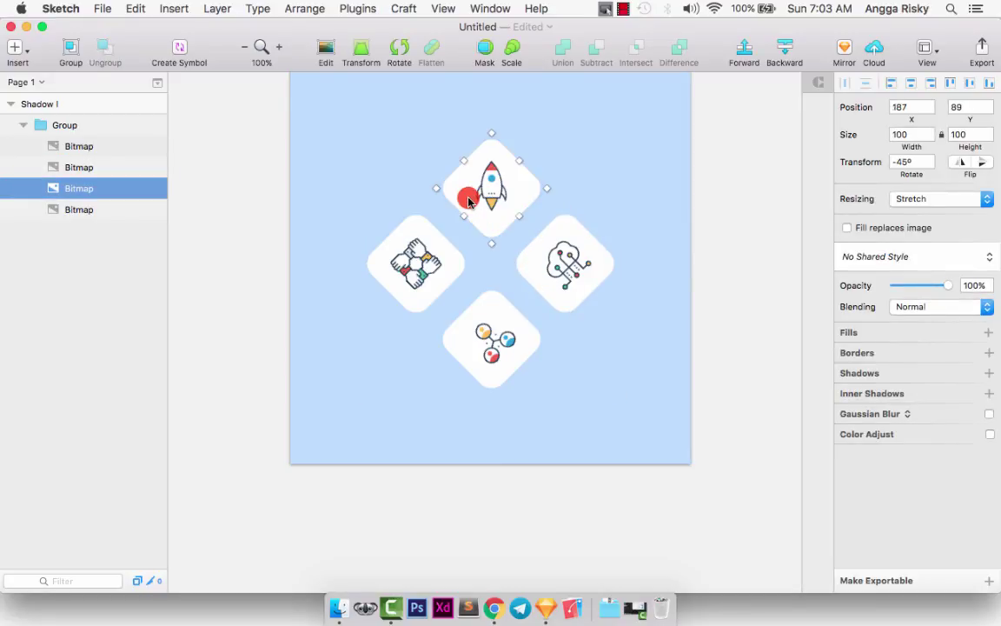
drag(468, 199, 467, 201)
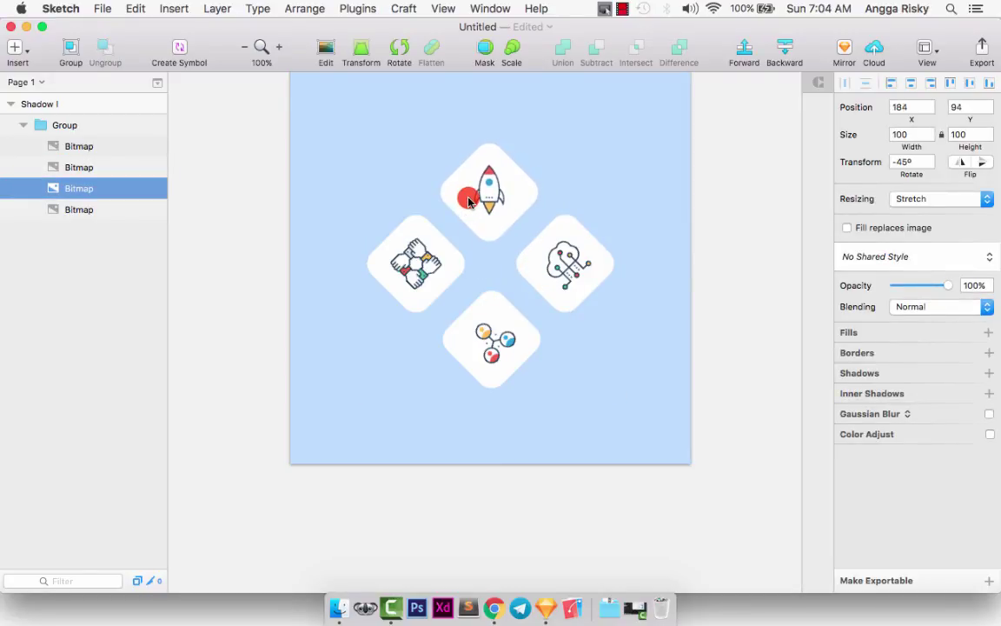
drag(532, 247, 537, 254)
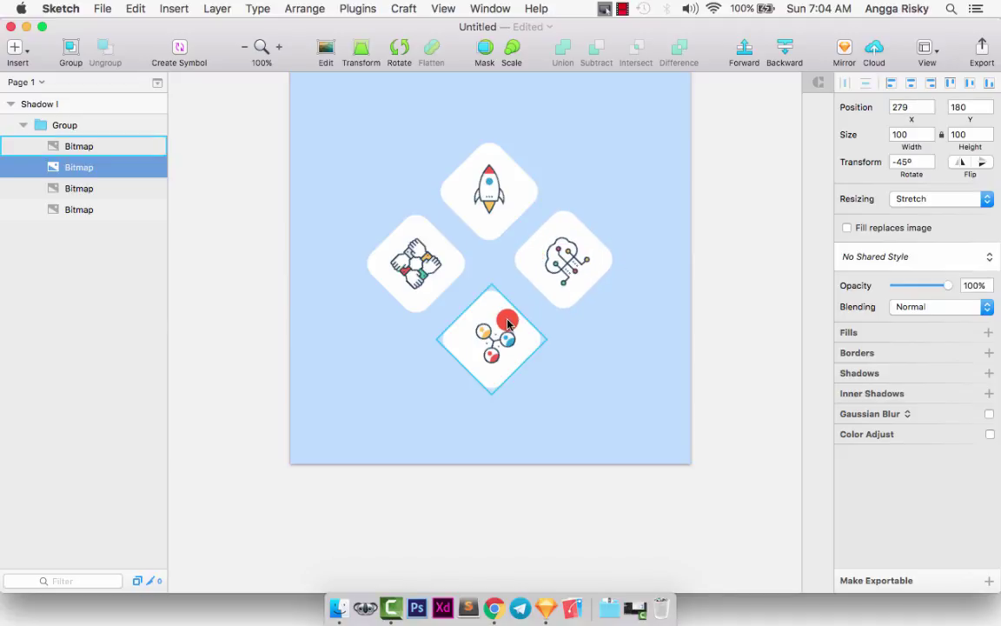
drag(509, 320, 508, 323)
drag(565, 283, 565, 282)
drag(492, 190, 498, 196)
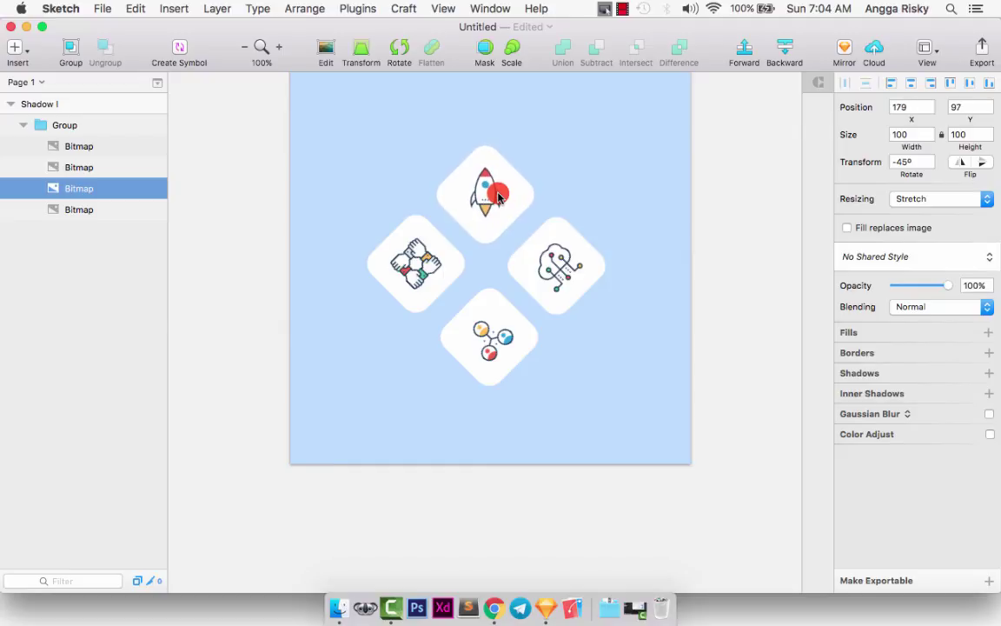
Fine-tune the bottom, rocket and right cloud icon positions further.
click(671, 220)
scroll(706, 235, up, 2)
click(425, 385)
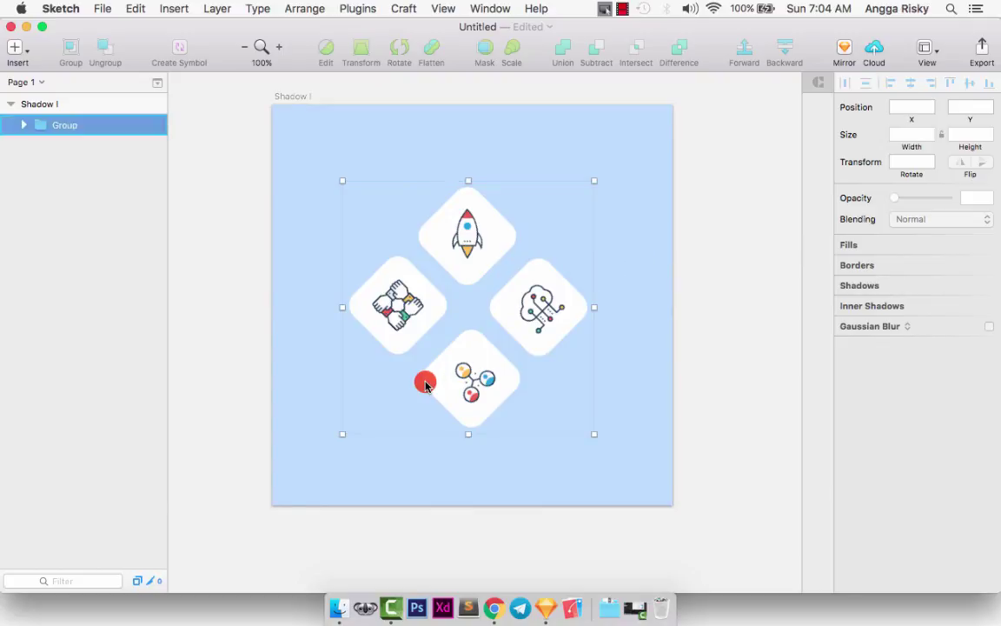
drag(425, 385, 425, 385)
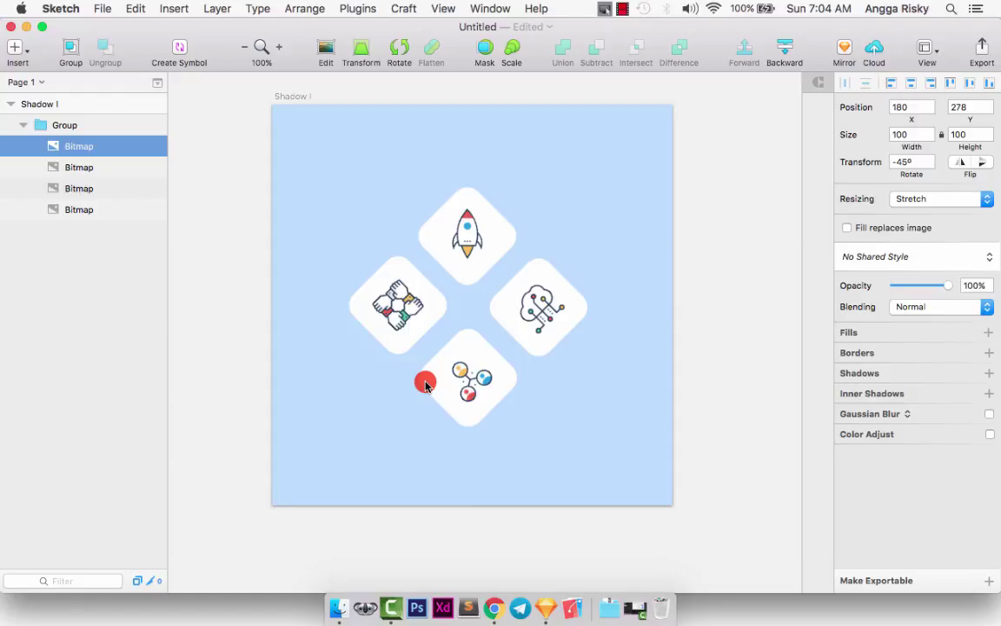
drag(425, 385, 425, 385)
drag(463, 224, 467, 244)
drag(449, 404, 450, 396)
drag(525, 340, 525, 344)
Recentre the icon group horizontally on the artboard at x 97.
click(68, 125)
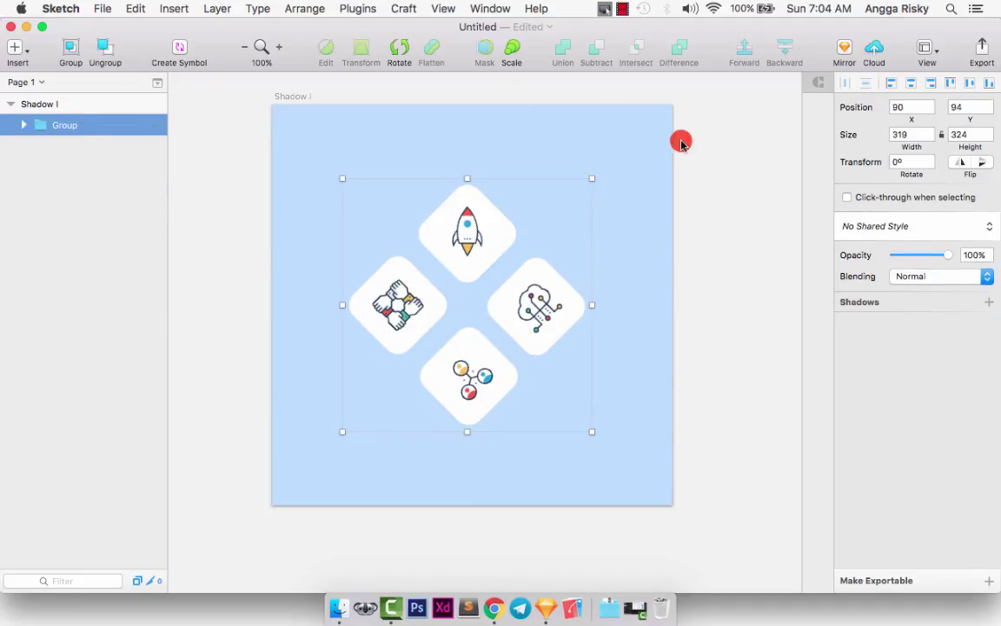
click(908, 81)
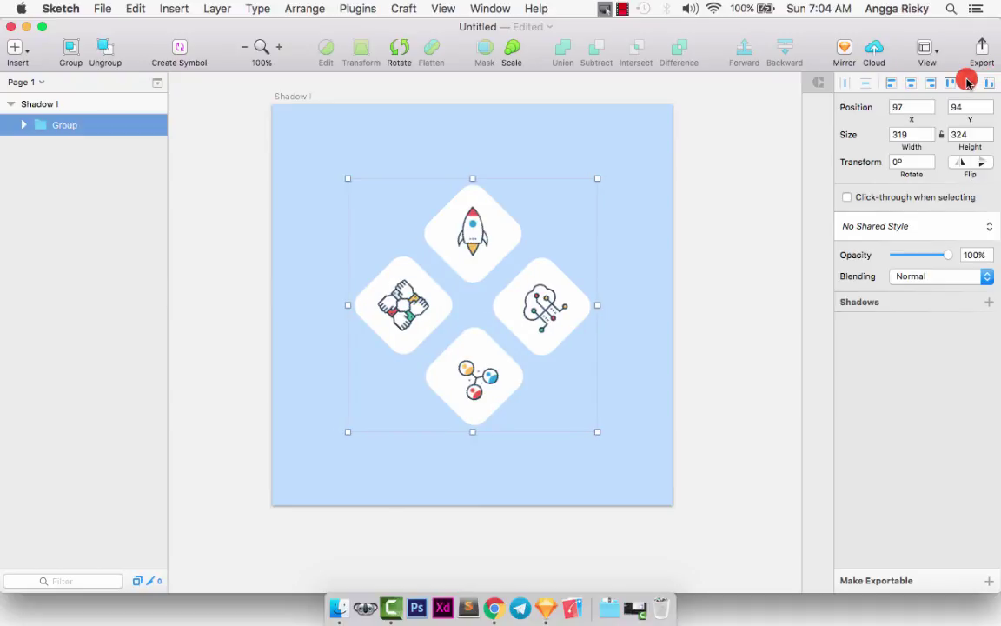
click(684, 243)
scroll(685, 244, down, 2)
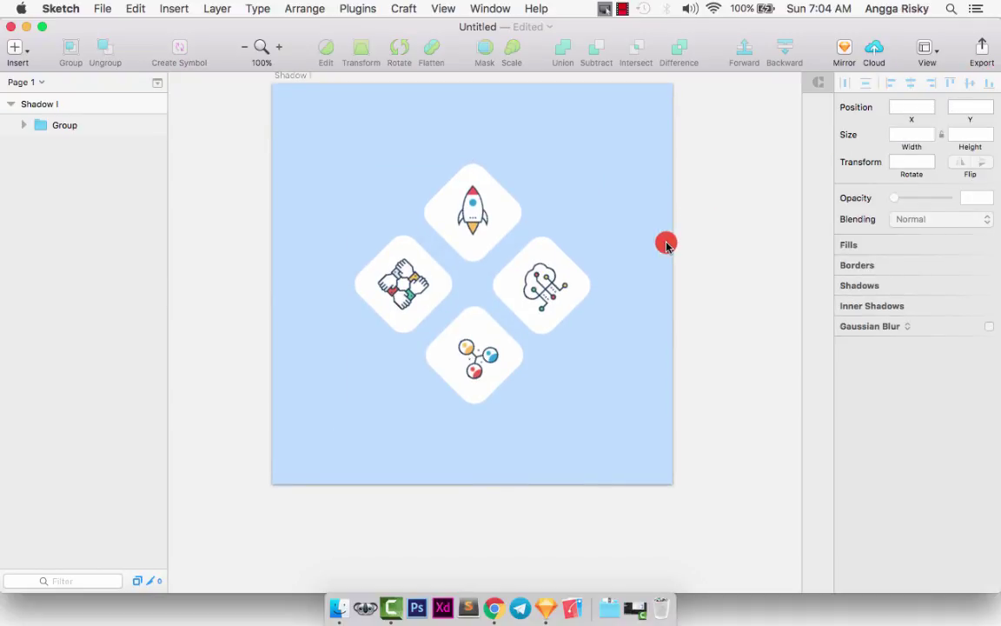
Ungroup the cluster into four separate bitmaps and select the rocket card.
click(458, 253)
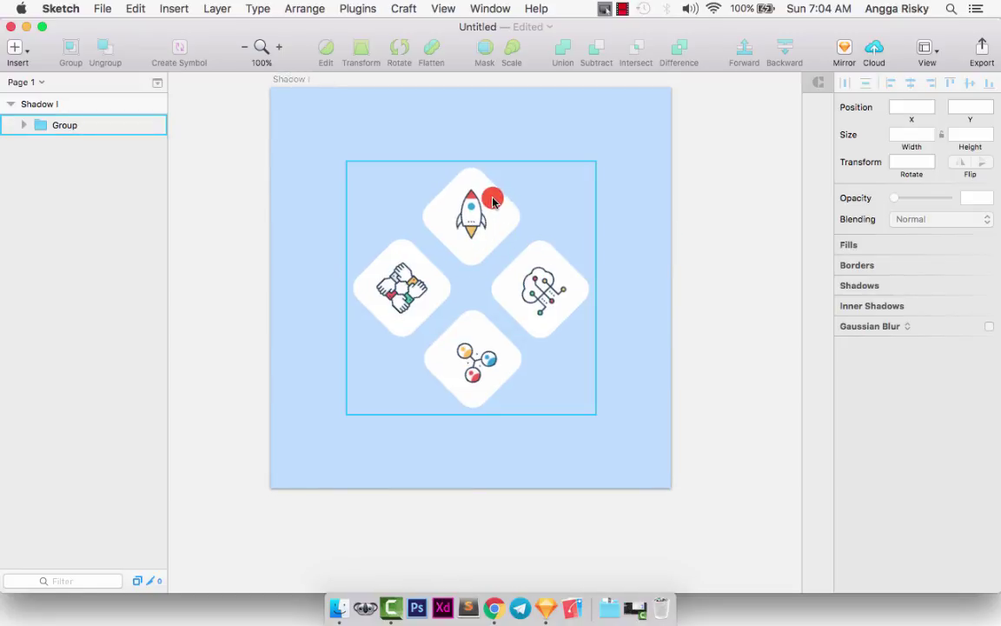
click(473, 224)
right_click(473, 224)
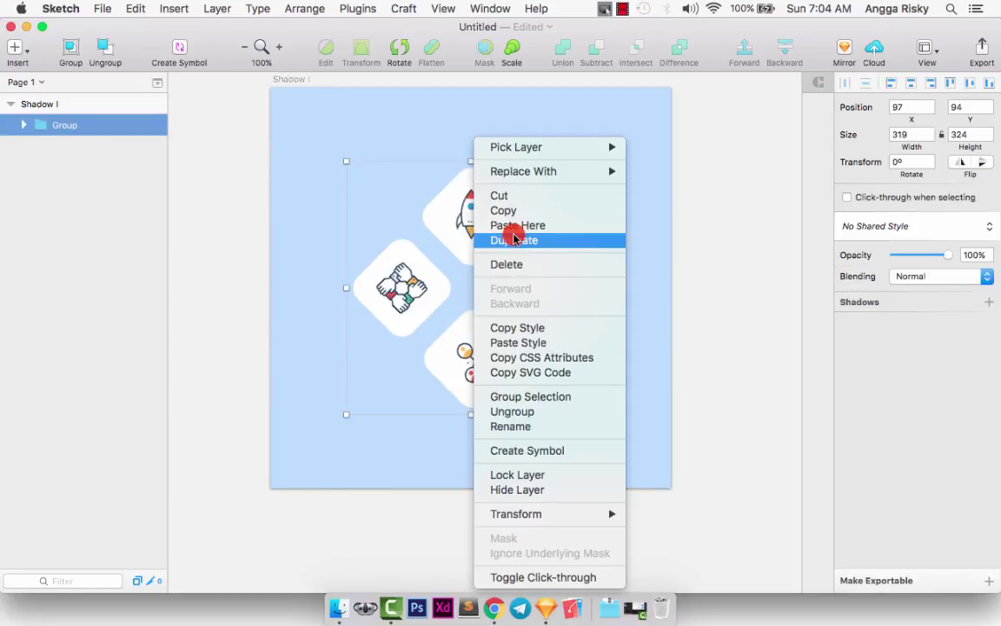
click(518, 413)
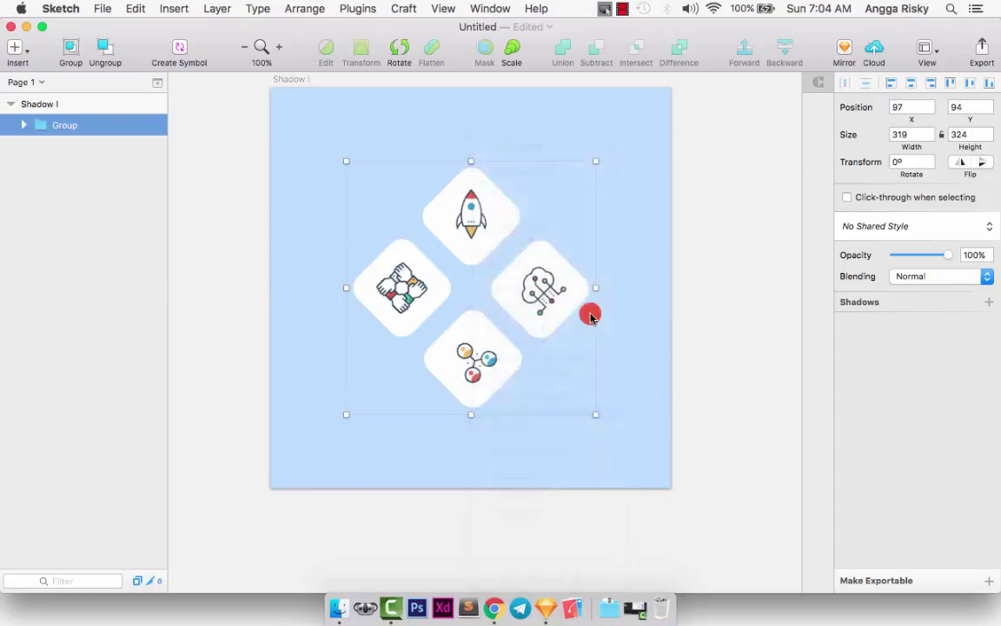
click(461, 209)
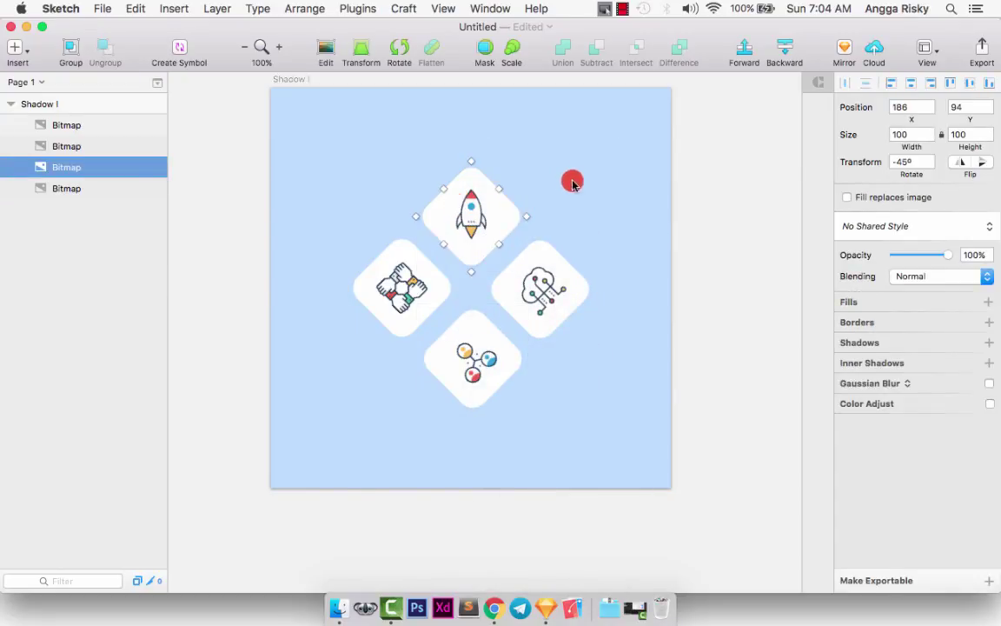
Set the Shadow I artboard's background colour to white #FFFFFF.
scroll(568, 187, up, 3)
scroll(567, 188, right, 3)
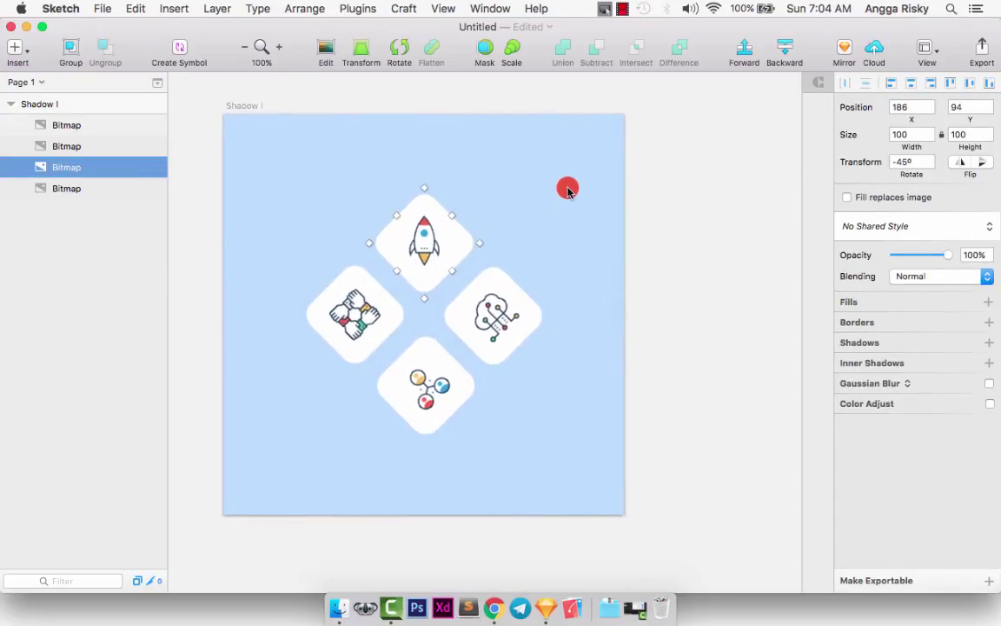
click(260, 108)
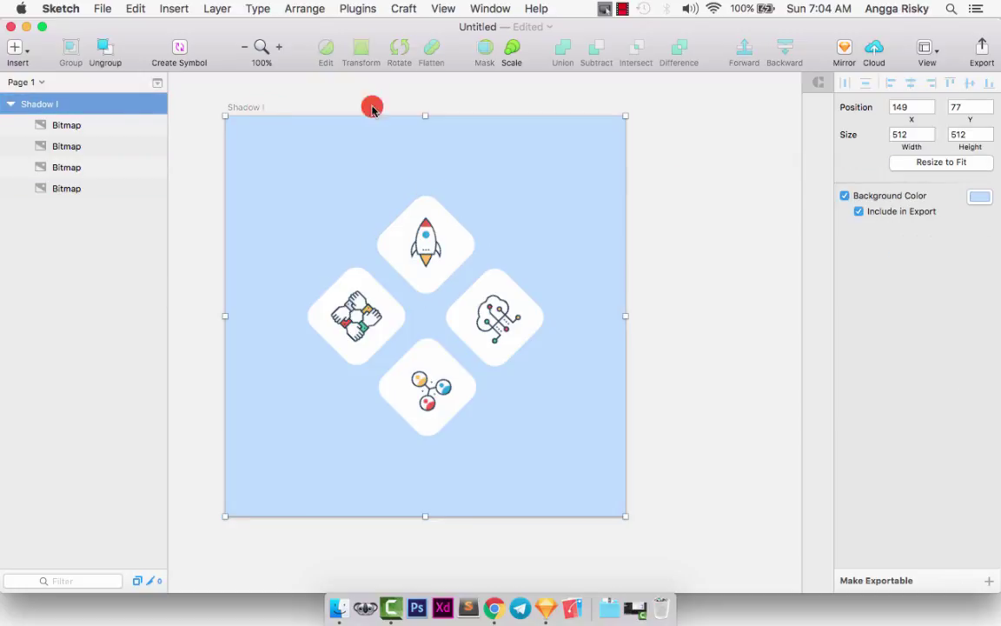
click(979, 197)
drag(870, 276, 800, 156)
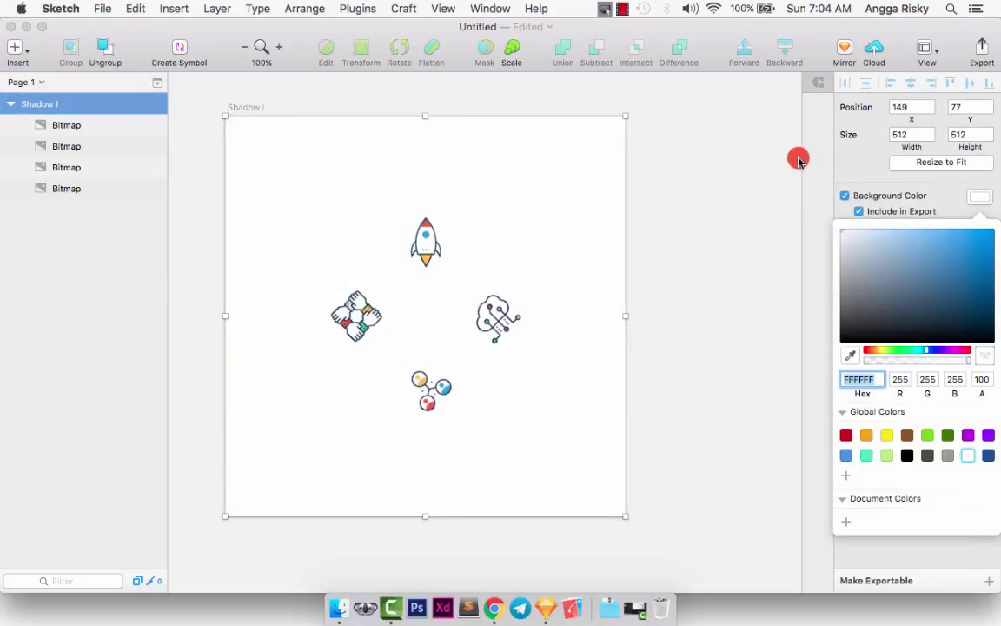
click(722, 187)
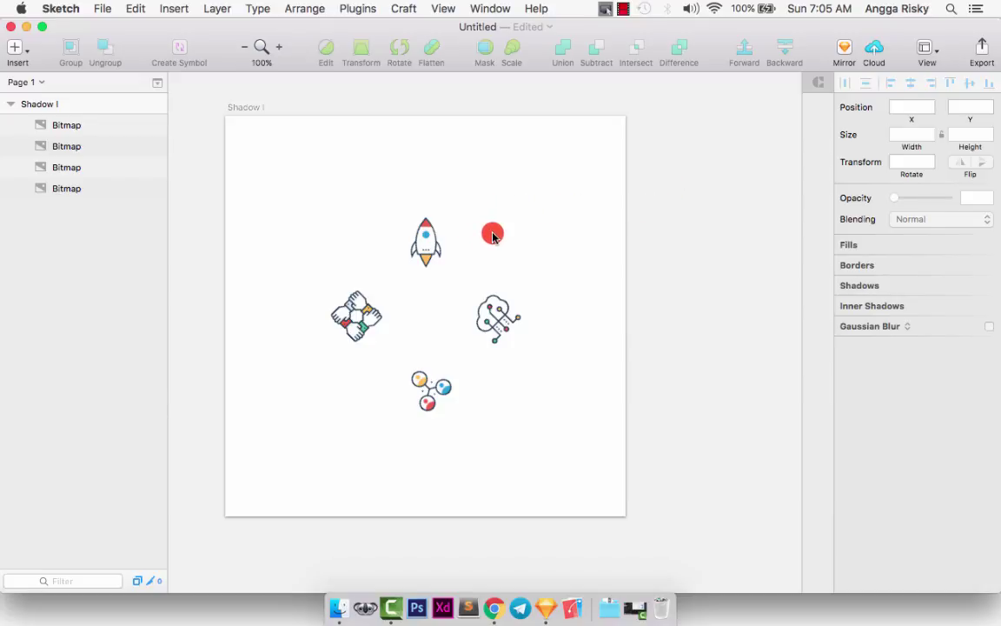
scroll(492, 234, down, 1)
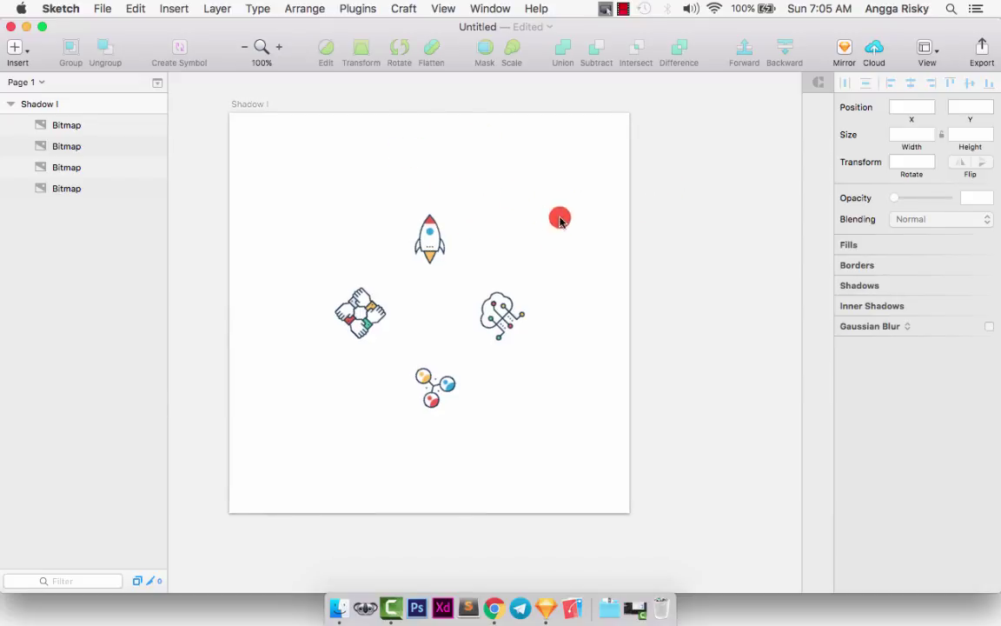
Add a black drop shadow to the rocket card with X -7, Y 0 and blur 10.
click(431, 221)
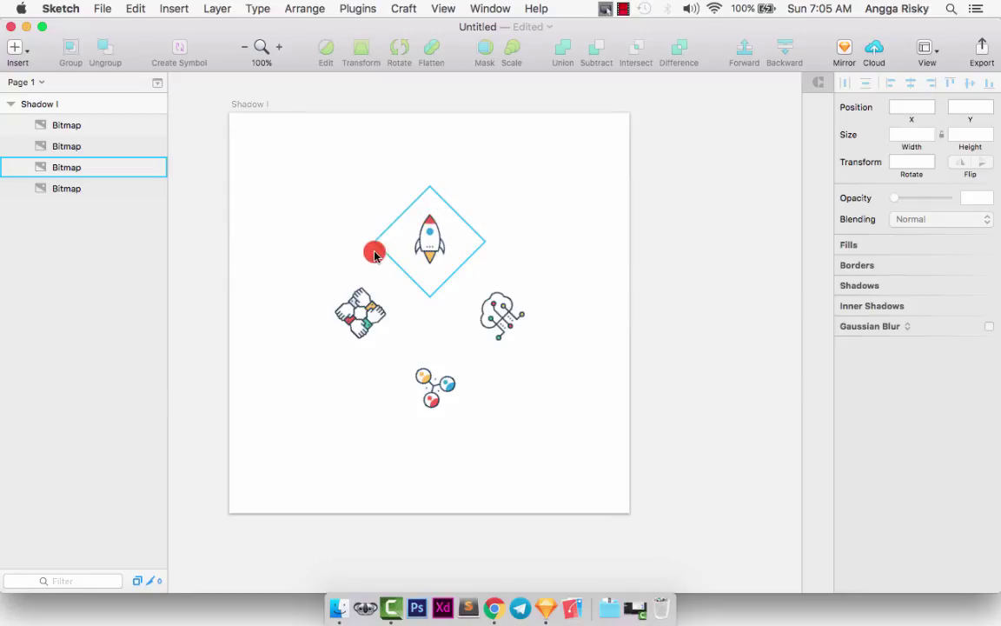
click(426, 217)
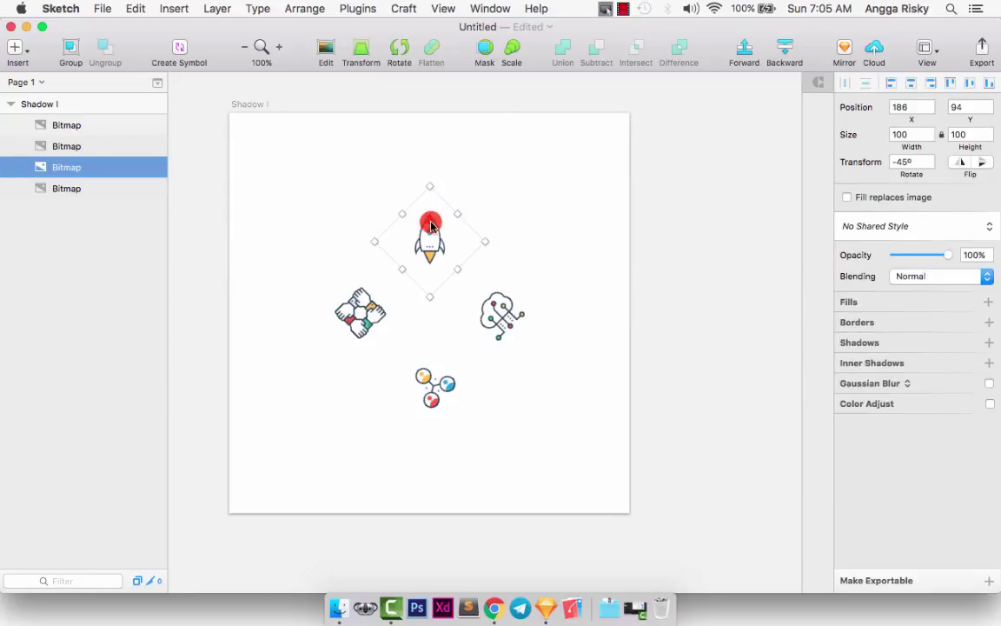
click(874, 346)
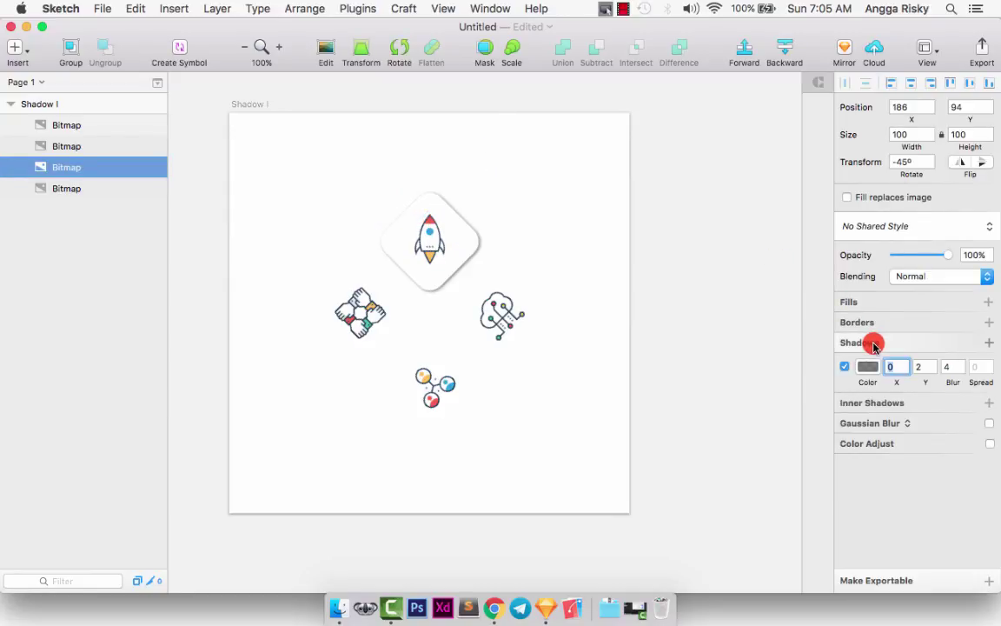
click(930, 372)
text(0)
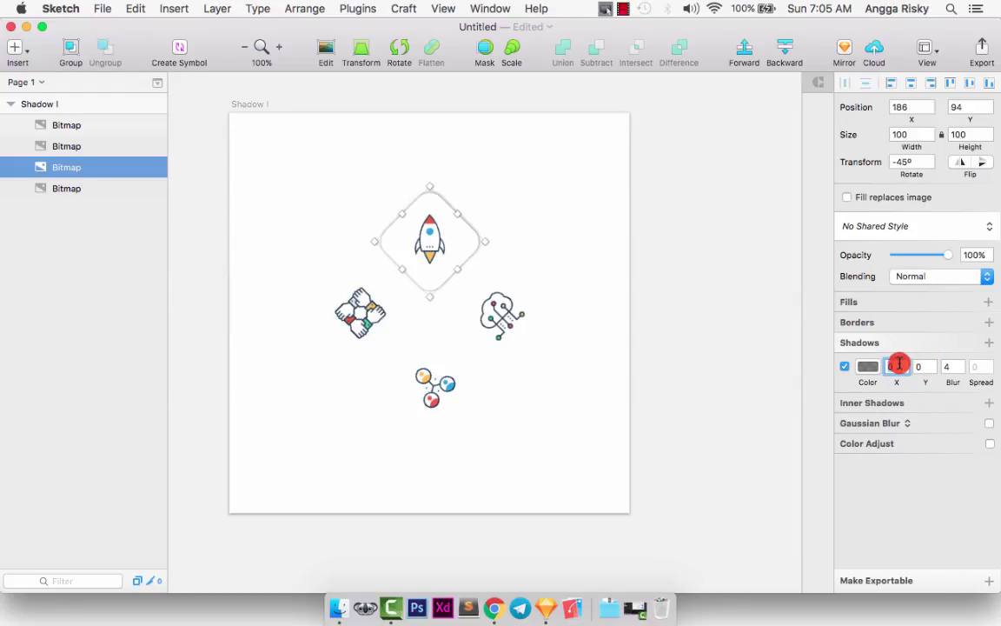
text(10)
key(BackSpace)
key(BackSpace)
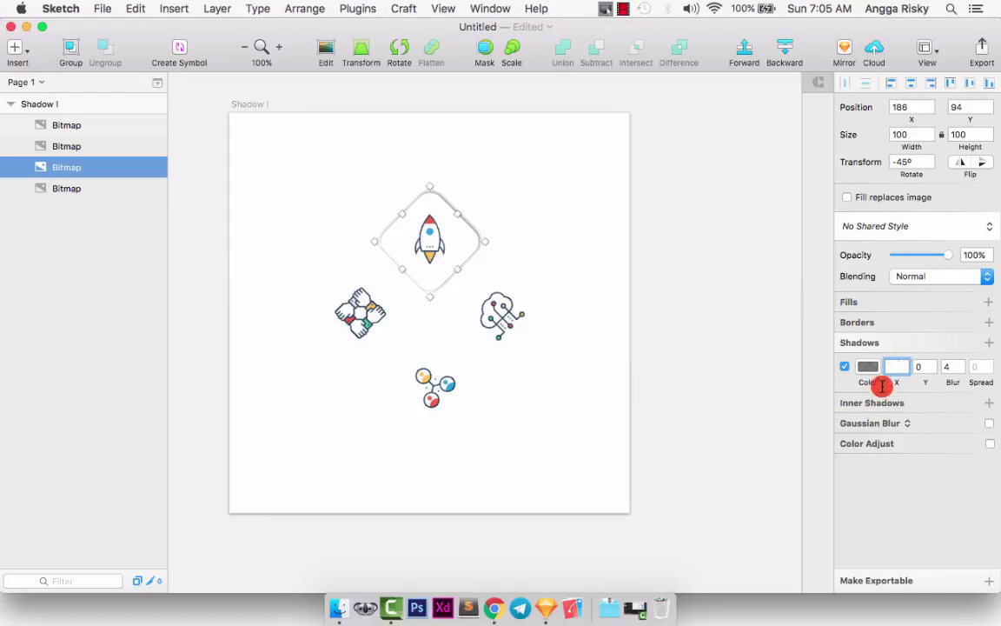
text(-10)
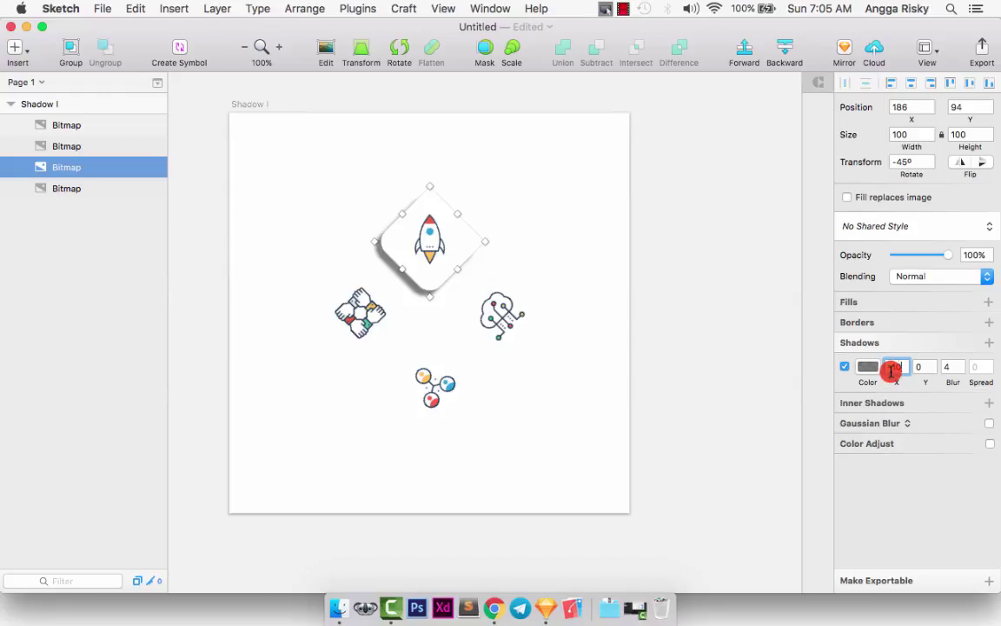
text(-1)
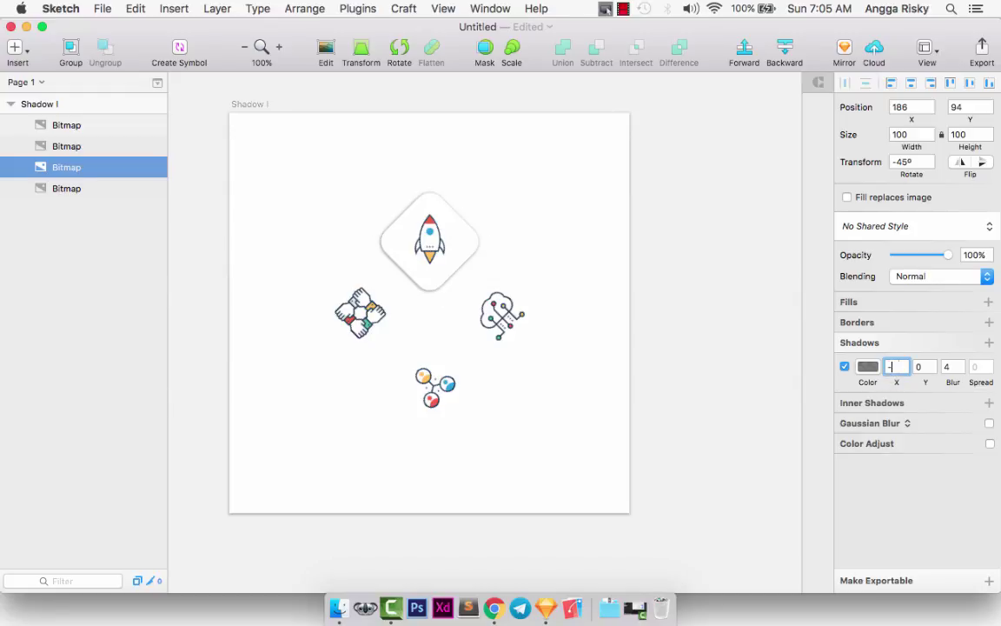
text(7)
click(946, 366)
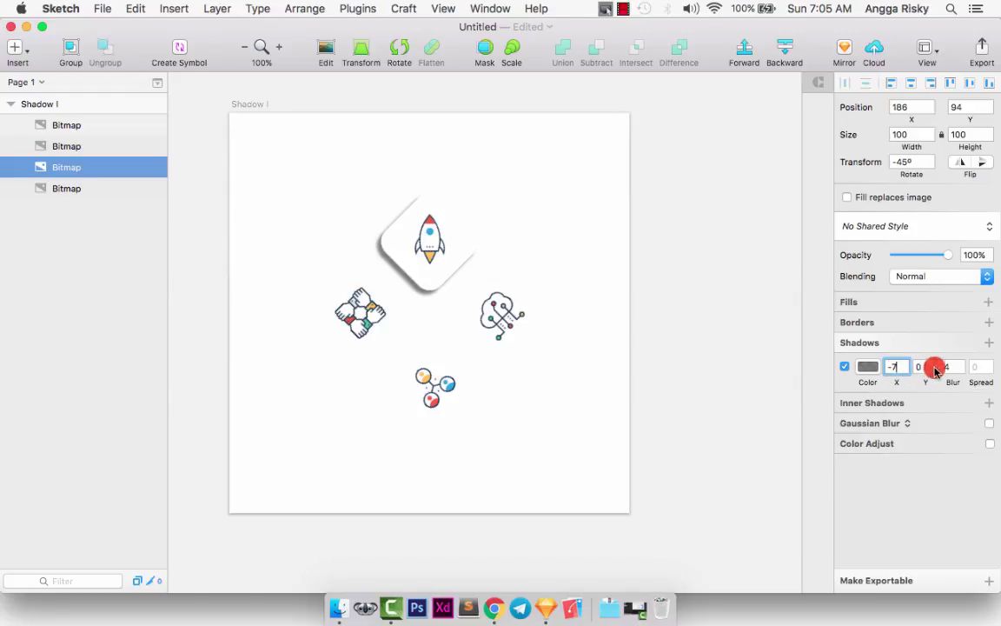
text(10)
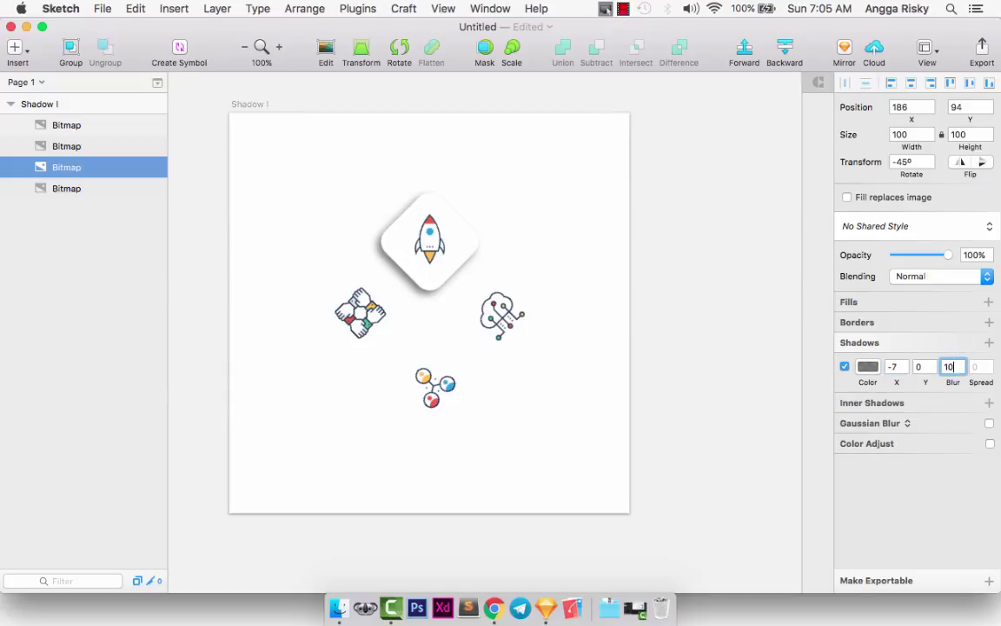
key(Return)
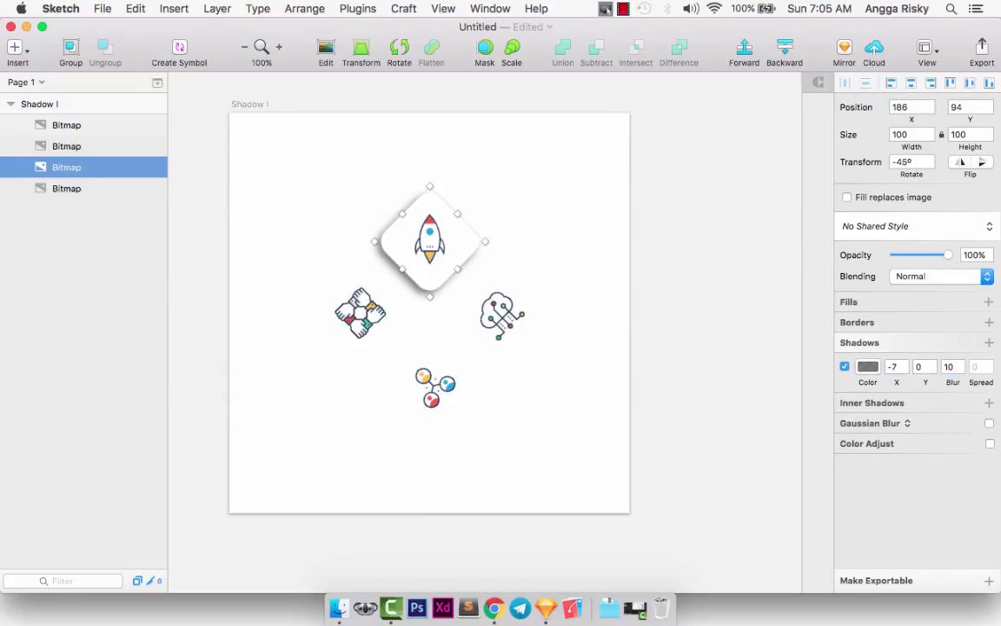
click(871, 366)
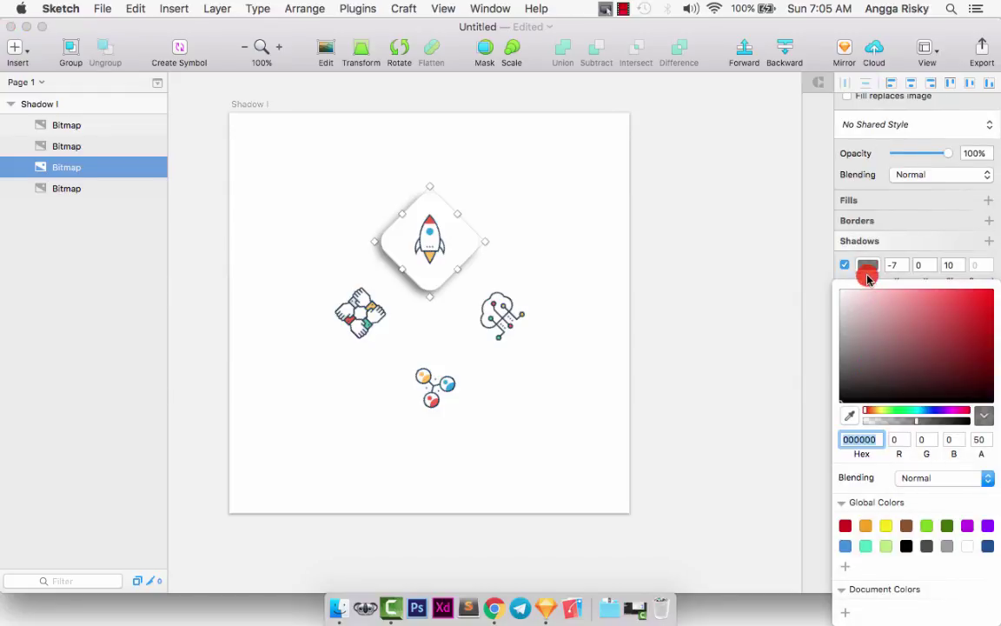
click(635, 259)
Paste the rocket card's shadow style onto the hands, molecule and cloud cards.
scroll(451, 250, left, 3)
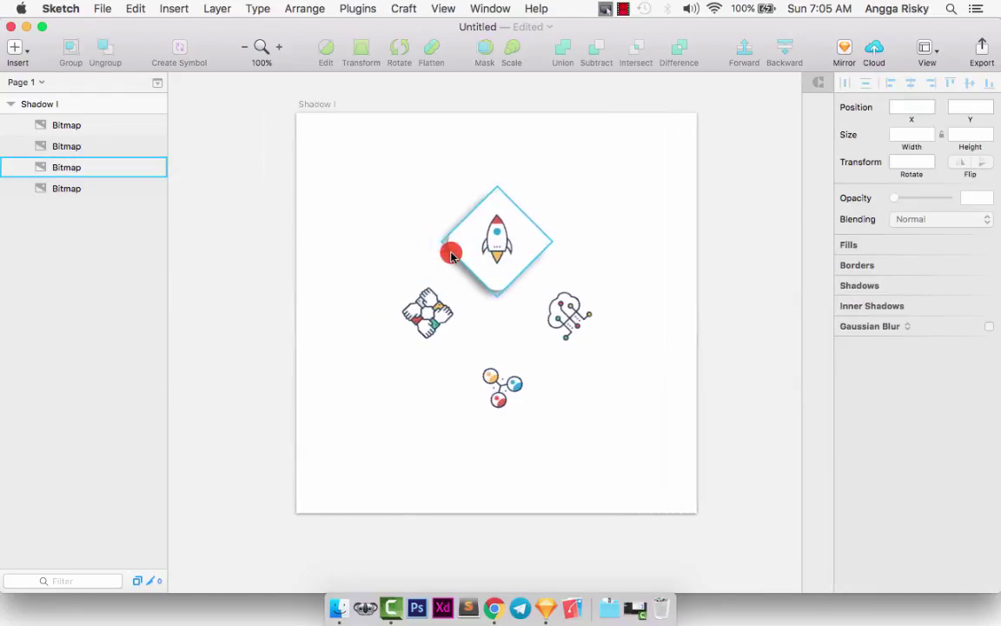
click(483, 272)
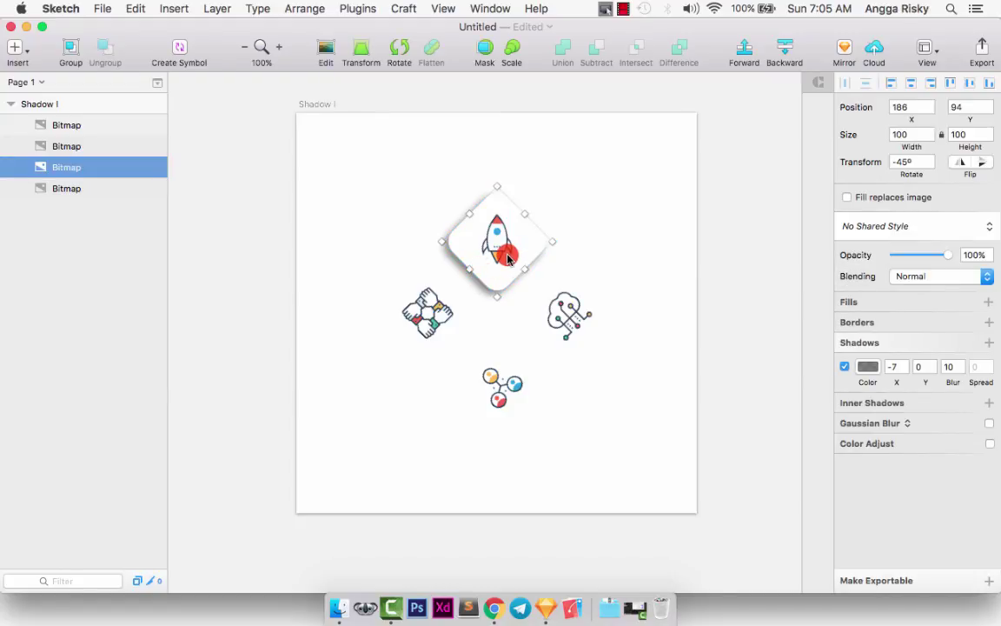
click(444, 300)
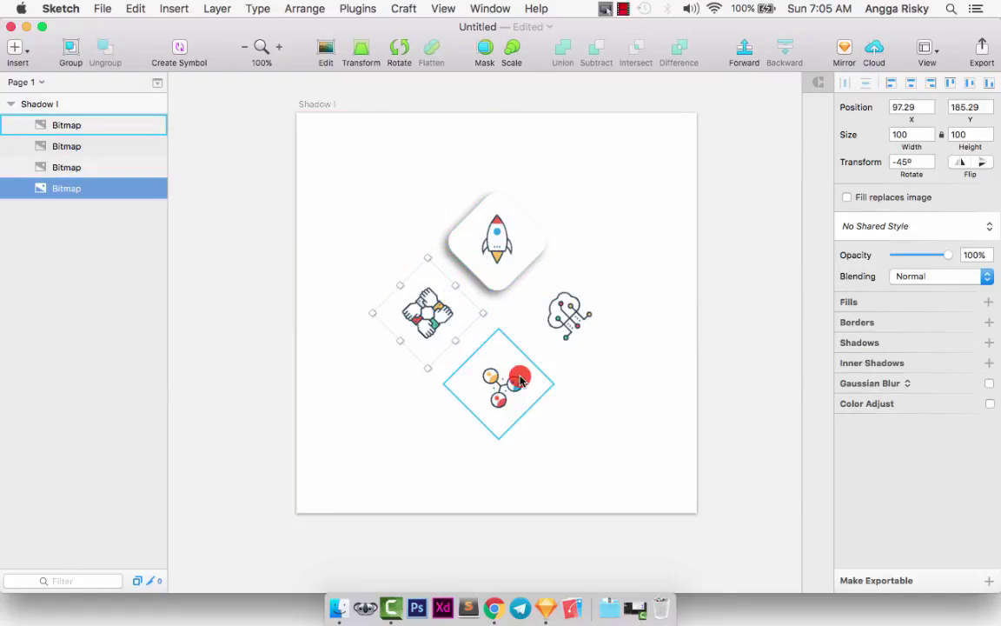
shift+click(520, 380)
shift+click(597, 315)
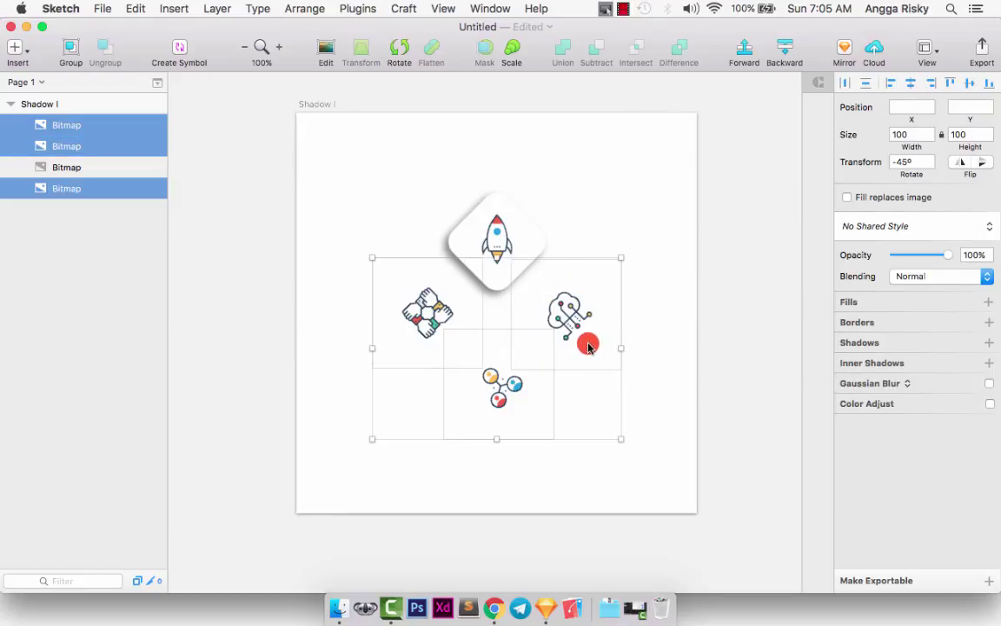
key(super+alt+v)
click(722, 287)
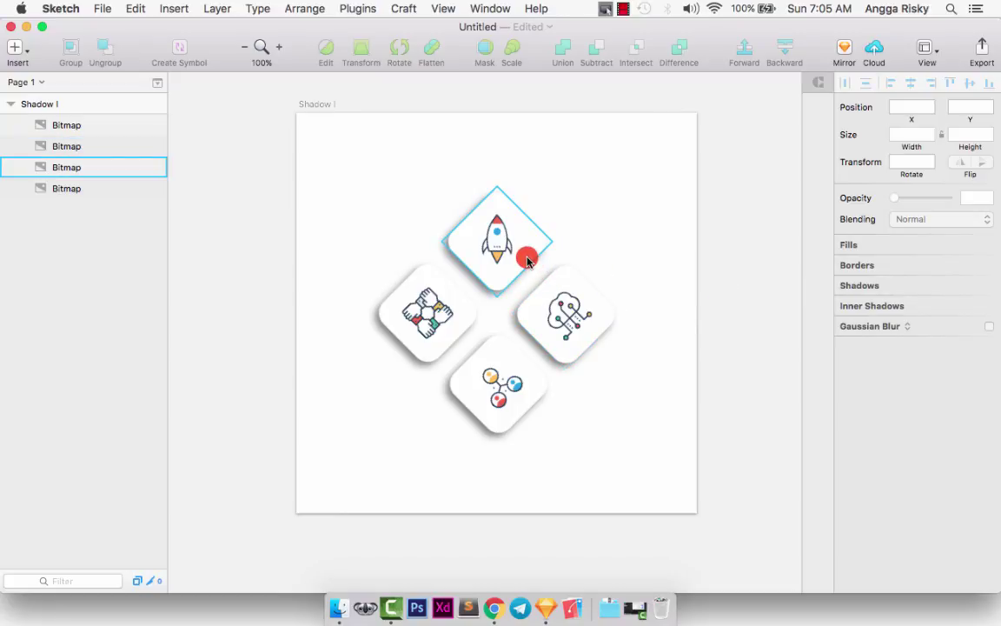
scroll(544, 313, down, 2)
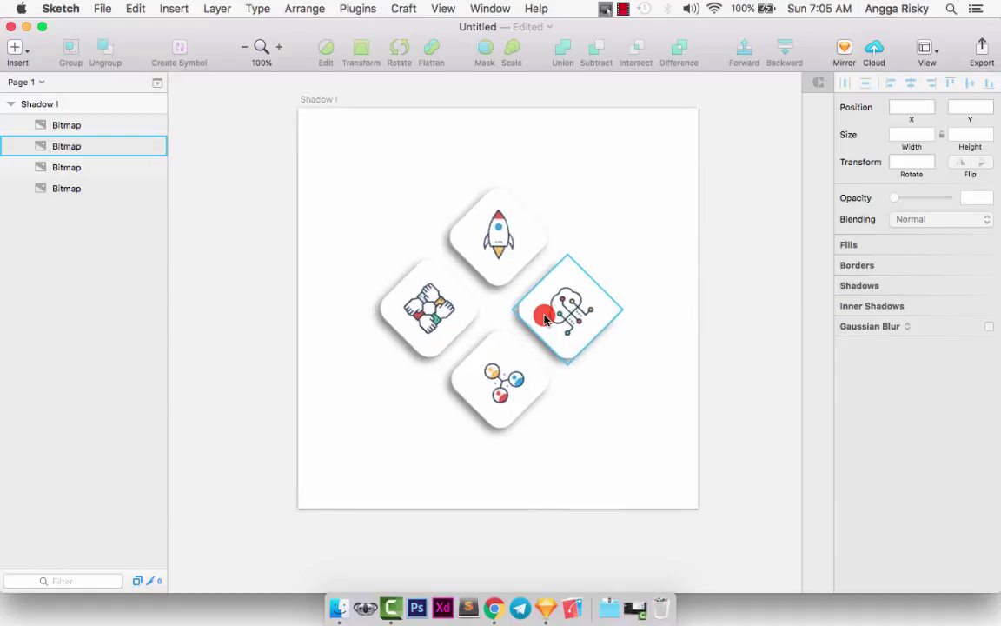
Set the rocket shadow's black opacity to 15, after trying 30, 20 and 10.
click(534, 243)
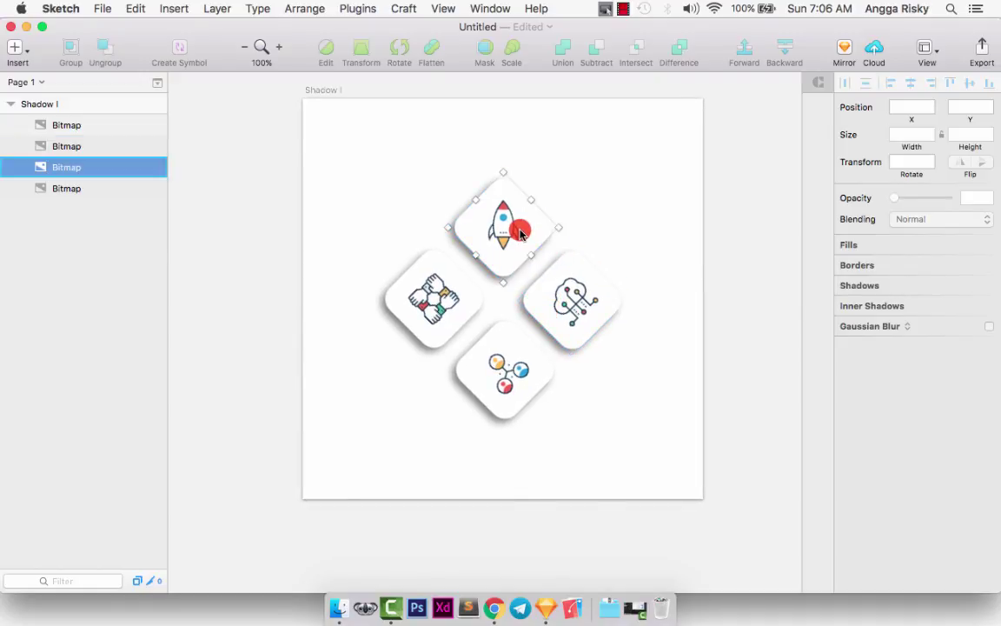
click(867, 366)
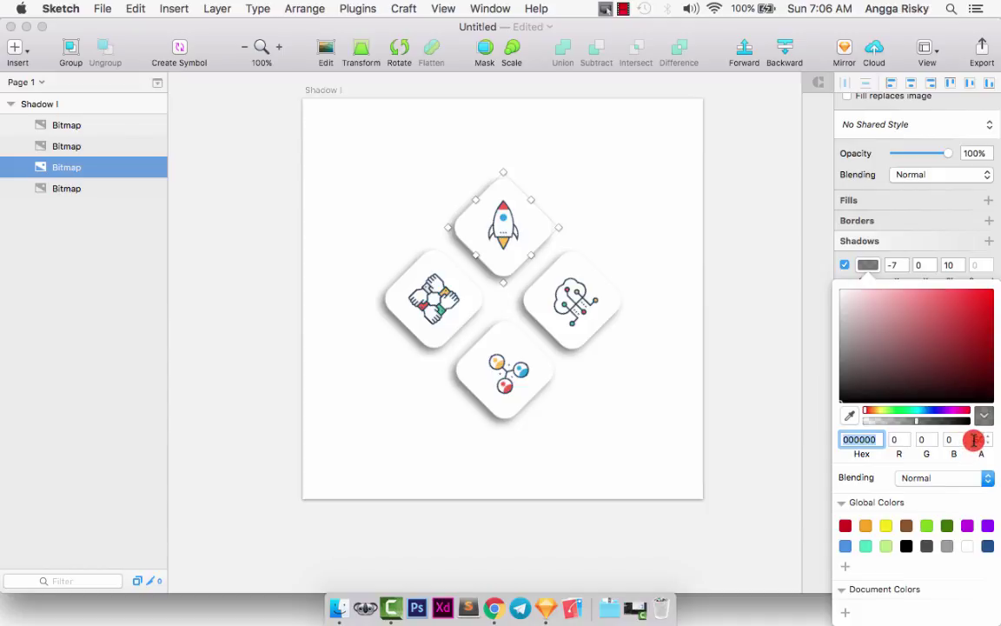
click(975, 441)
text(3)
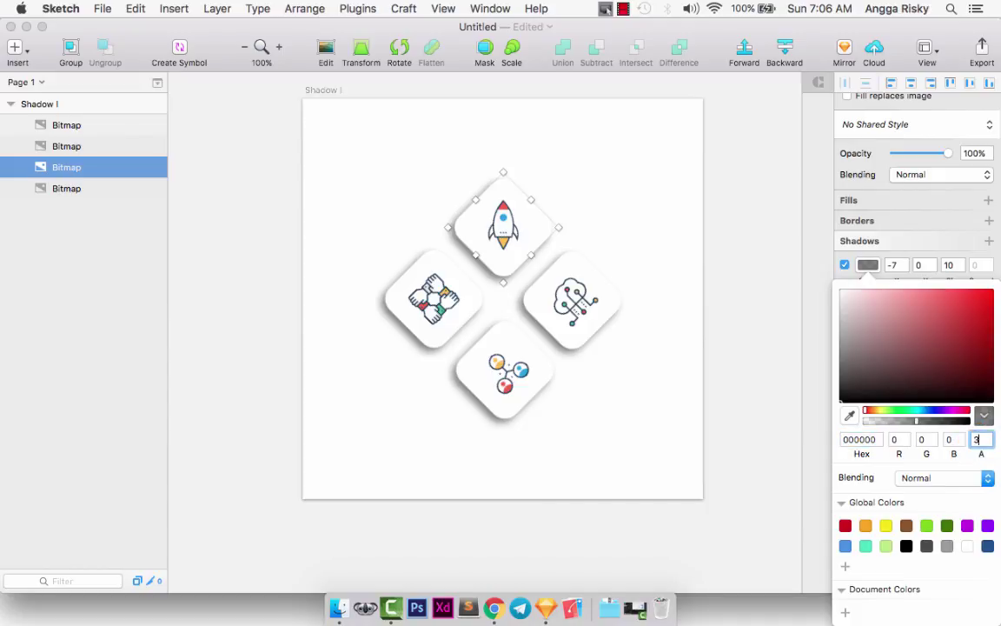
text(0)
key(Return)
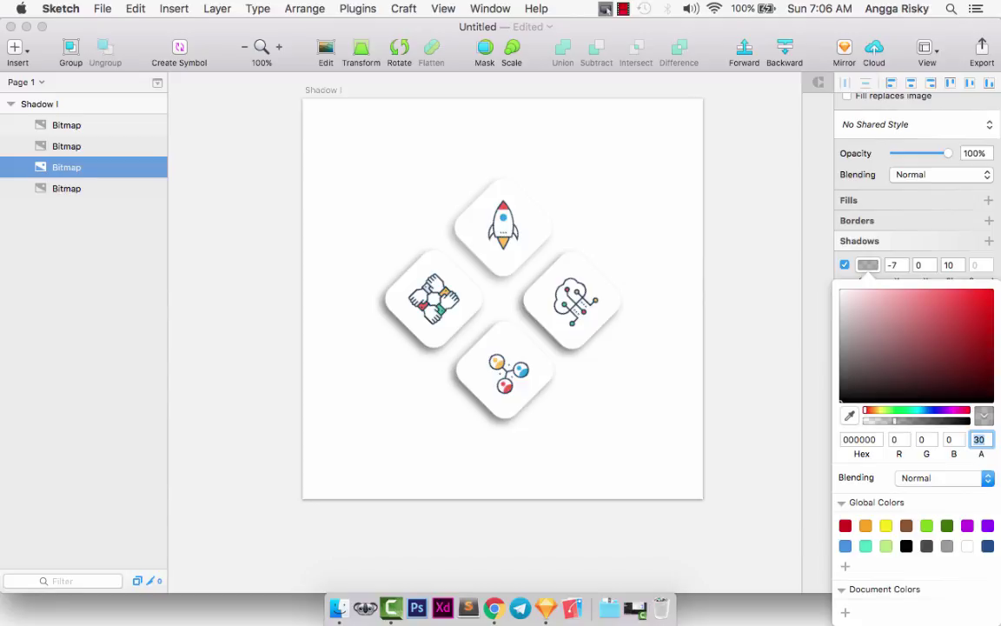
text(20)
key(Return)
text(10)
key(Return)
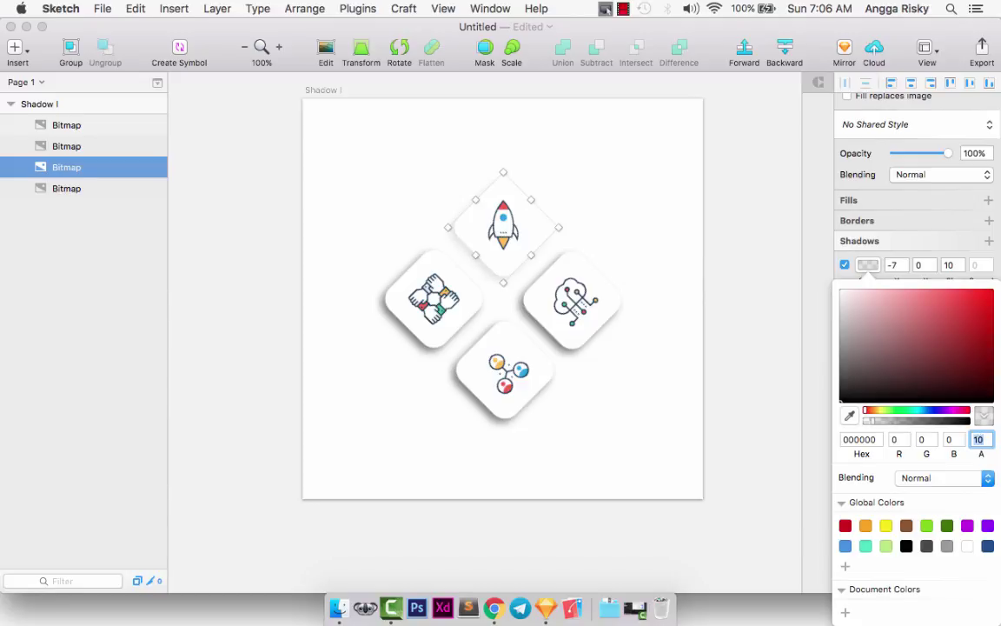
text(15)
key(Return)
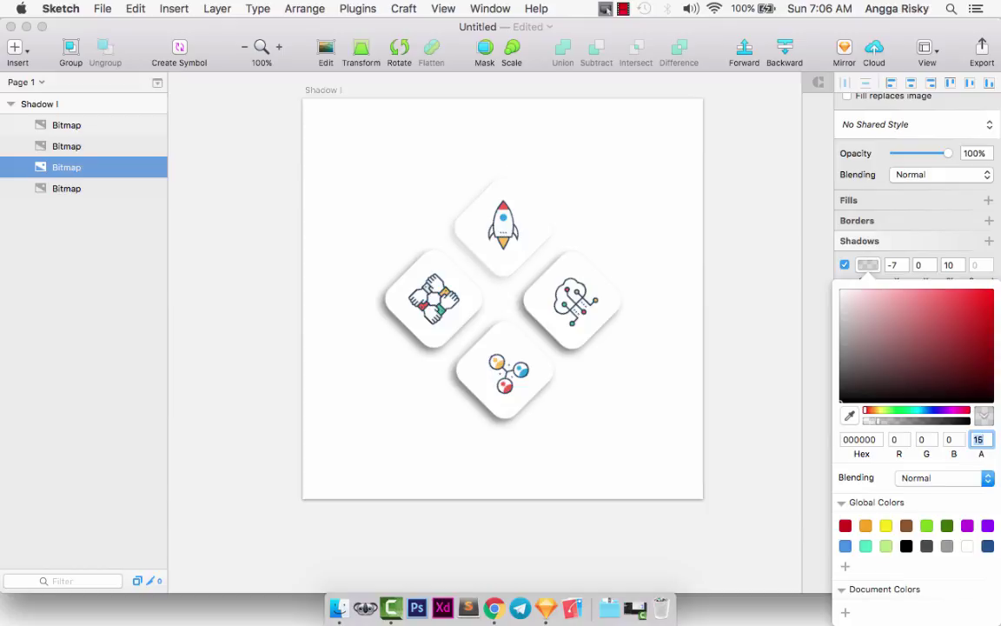
click(866, 263)
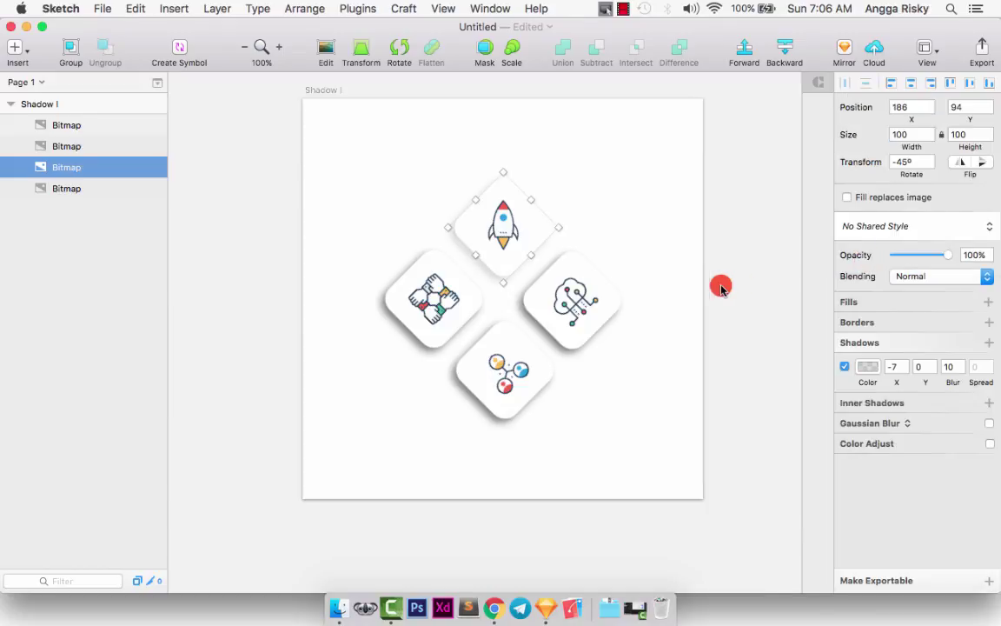
click(633, 247)
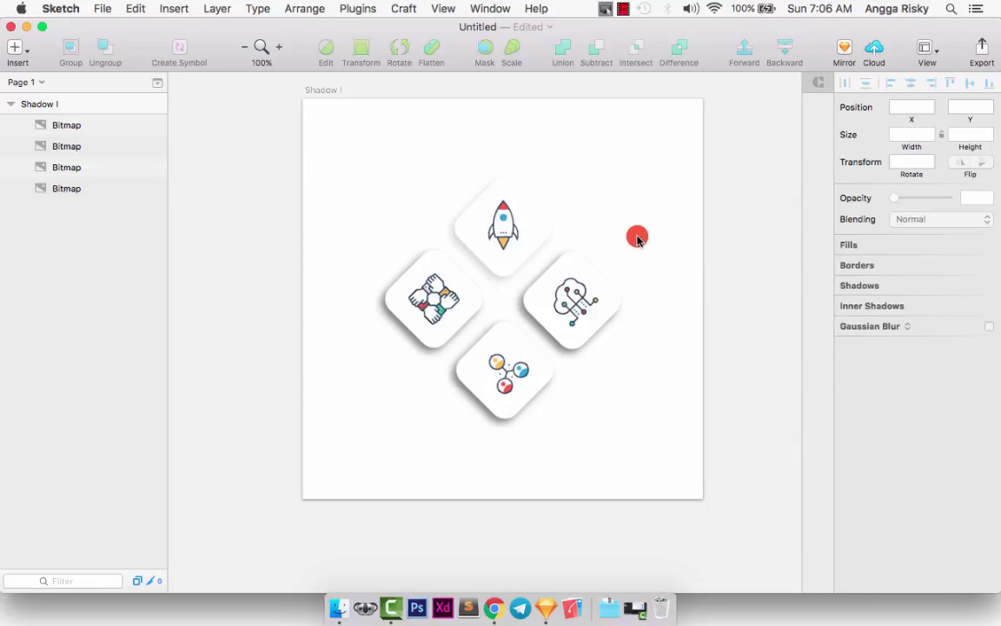
Draw a three-point arrowhead and a curved arrow shaft with the Vector tool in the artboard's upper right.
scroll(639, 241, down, 1)
click(560, 285)
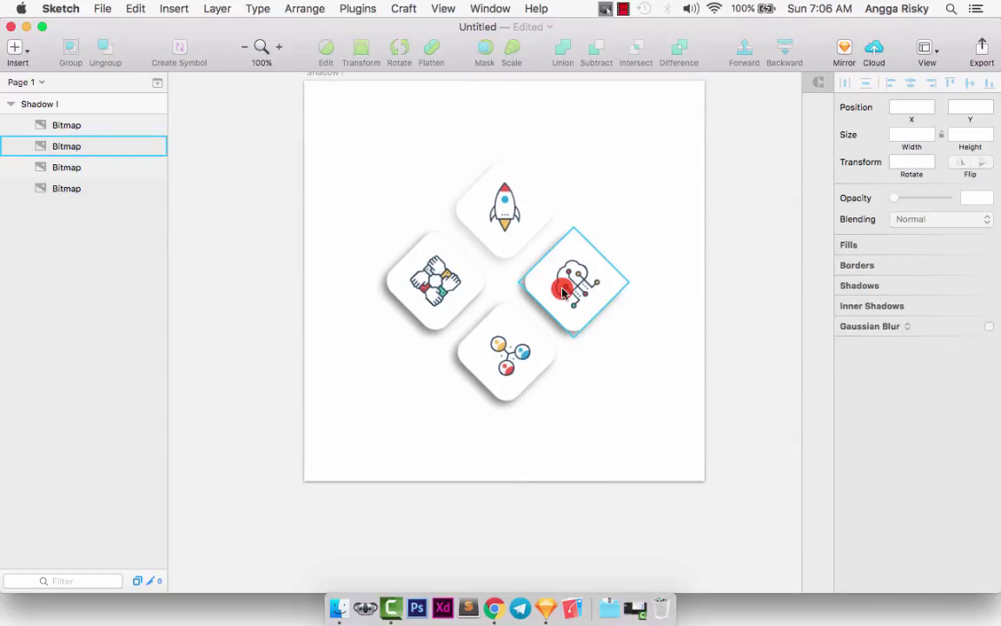
click(481, 184)
click(622, 186)
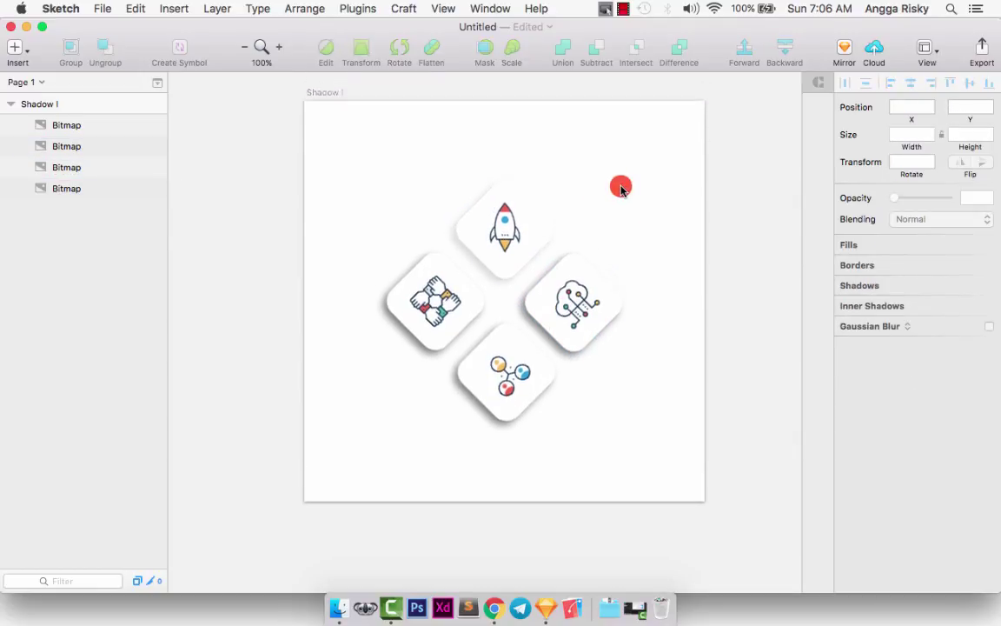
scroll(622, 185, up, 2)
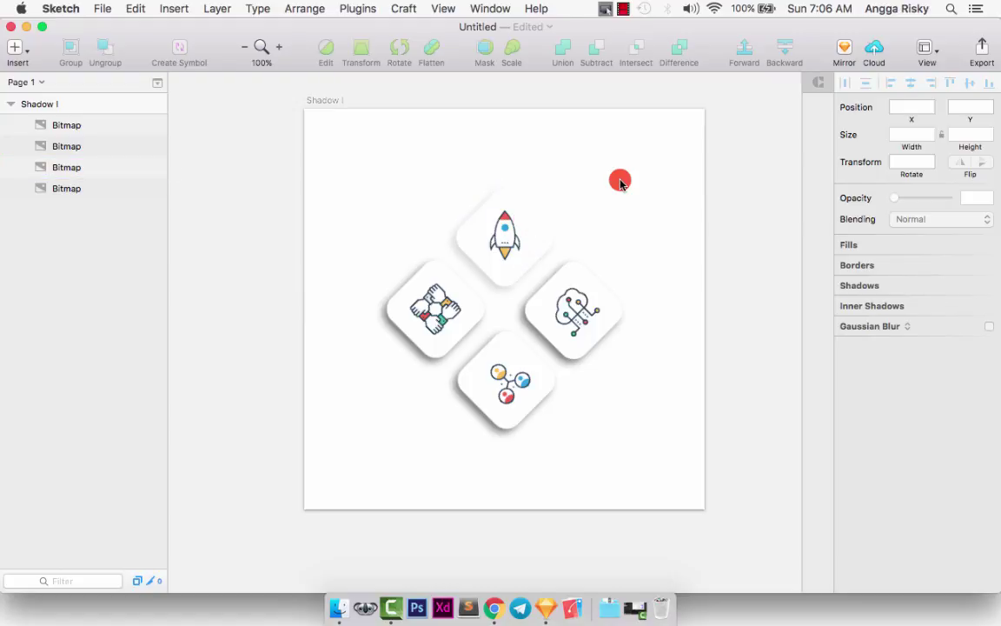
key(v)
click(567, 160)
click(565, 199)
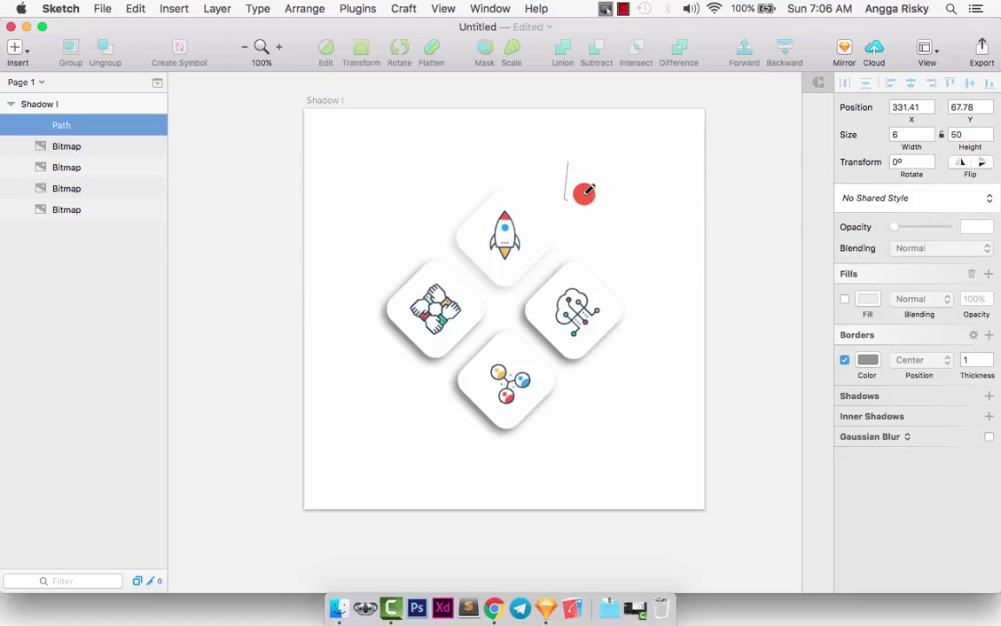
click(600, 187)
key(Return)
key(p)
drag(579, 172, 642, 151)
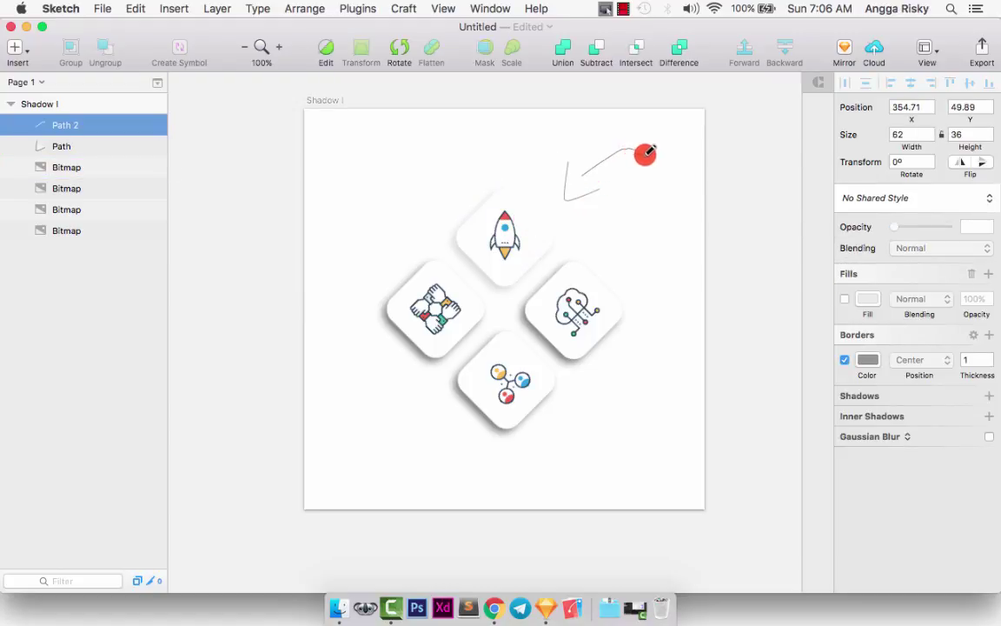
Give the arrow shaft and arrowhead pure red #FF0000 borders.
click(867, 365)
drag(865, 340, 990, 275)
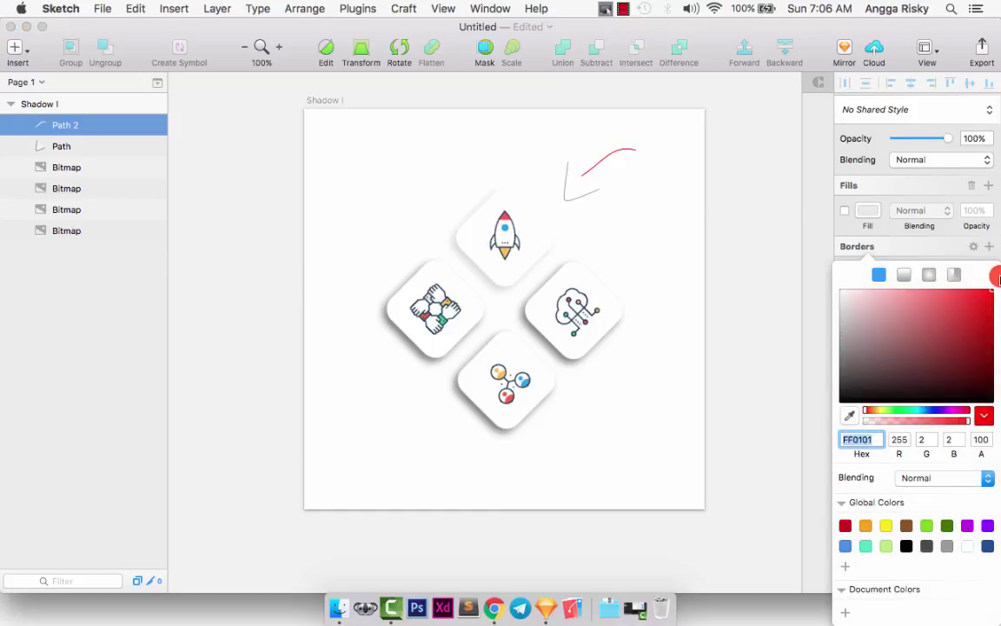
click(105, 145)
drag(943, 336, 994, 239)
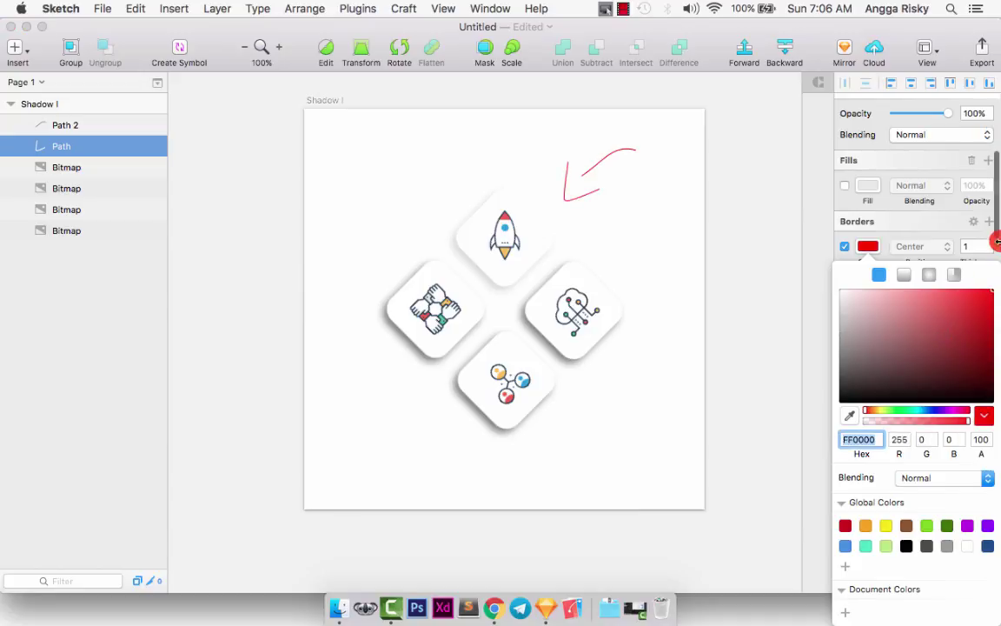
click(859, 246)
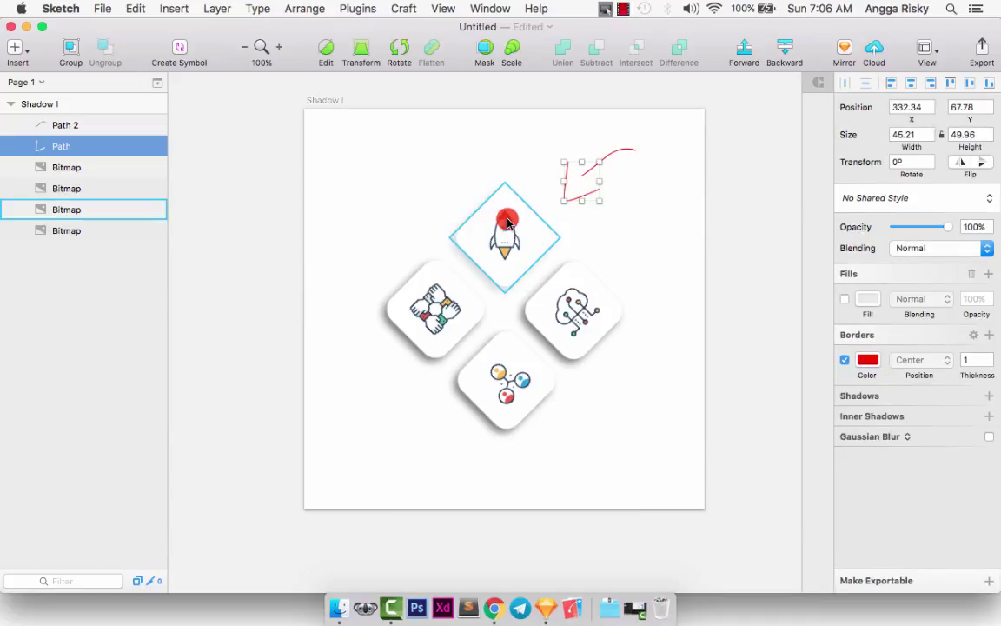
click(693, 203)
Compare the cloud and rocket cards' shadows, leaving the rocket card selected.
scroll(693, 206, right, 2)
scroll(694, 206, down, 1)
scroll(693, 204, down, 2)
scroll(693, 203, right, 1)
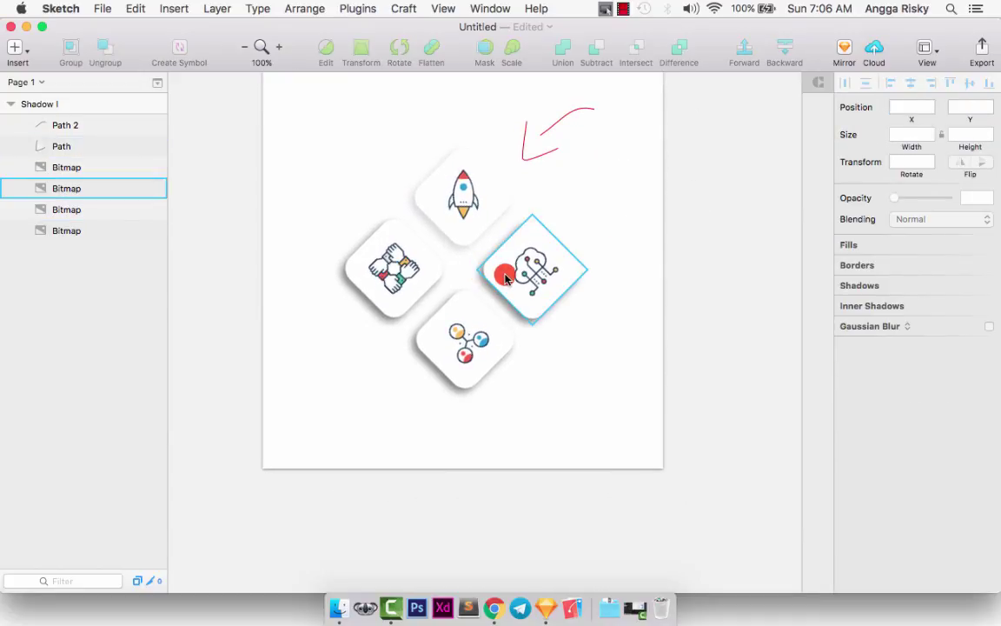
click(502, 275)
click(694, 222)
scroll(693, 222, up, 2)
scroll(694, 223, left, 1)
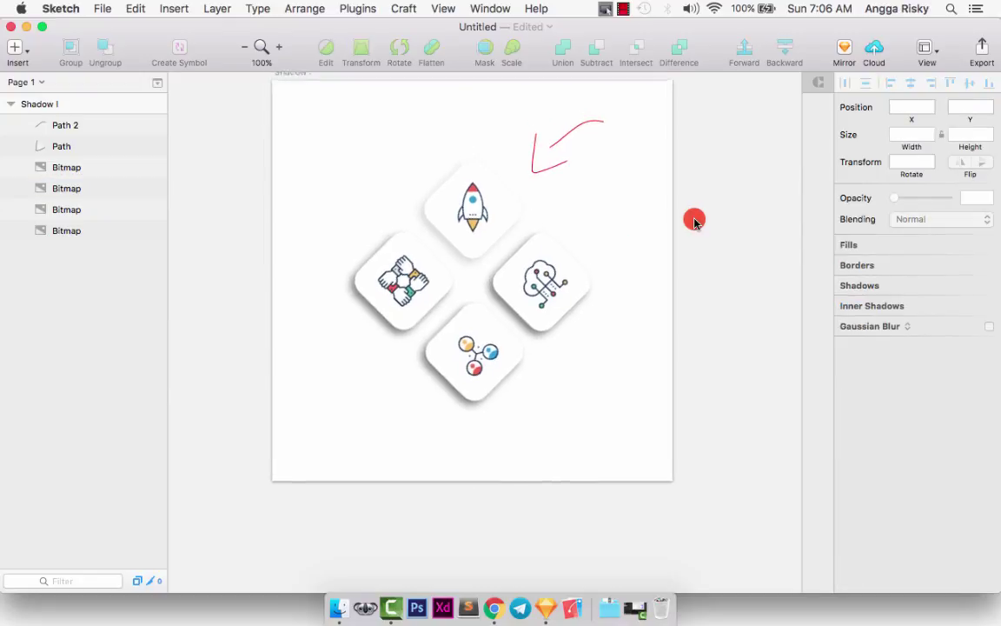
scroll(695, 220, up, 3)
scroll(694, 221, left, 2)
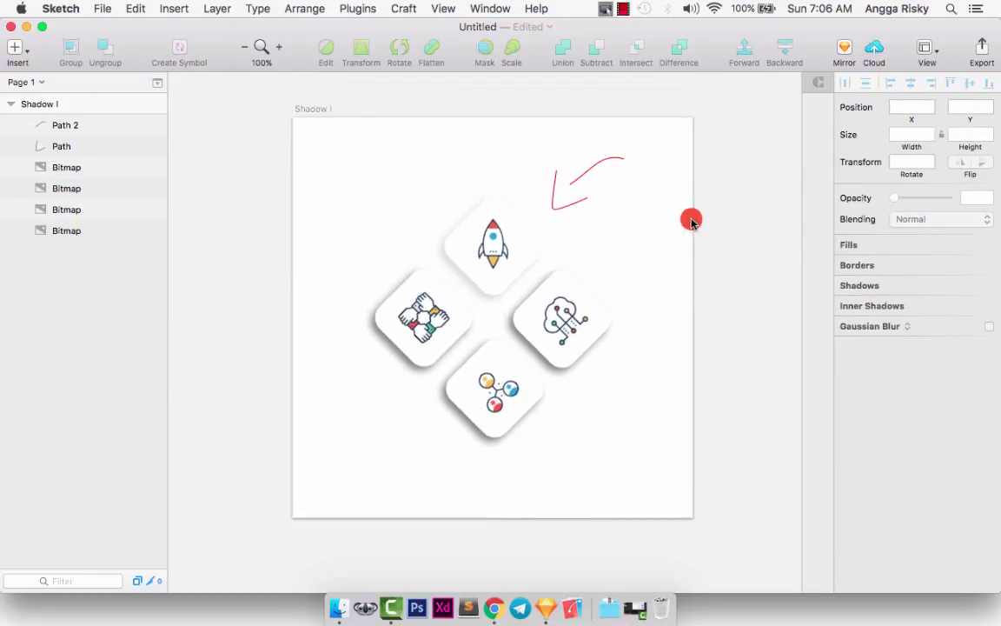
click(469, 265)
Copy the rocket card's lighter shadow style.
click(569, 317)
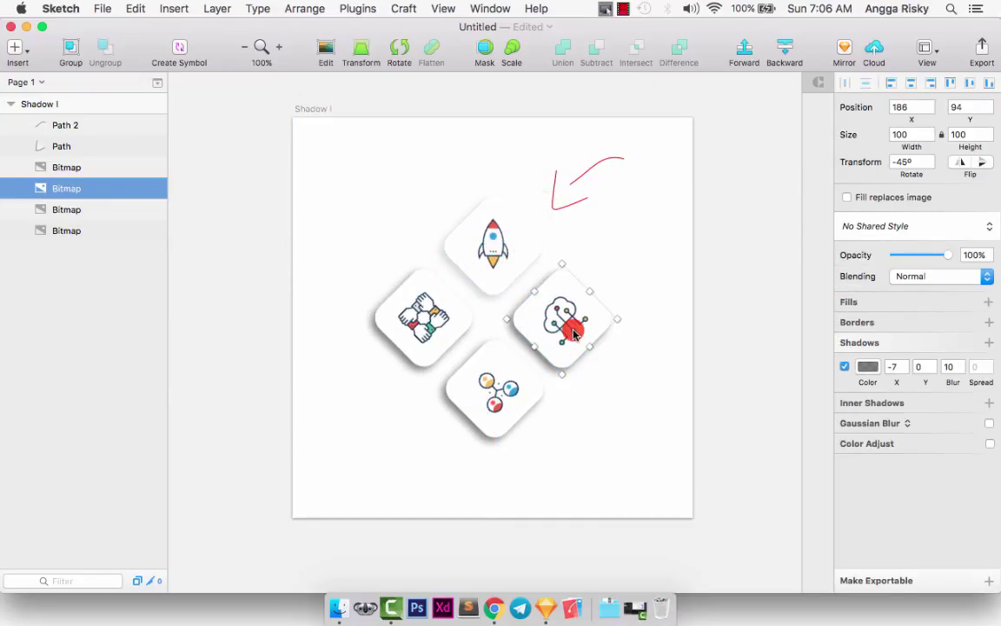
shift+click(481, 385)
shift+click(417, 311)
key(v)
click(653, 289)
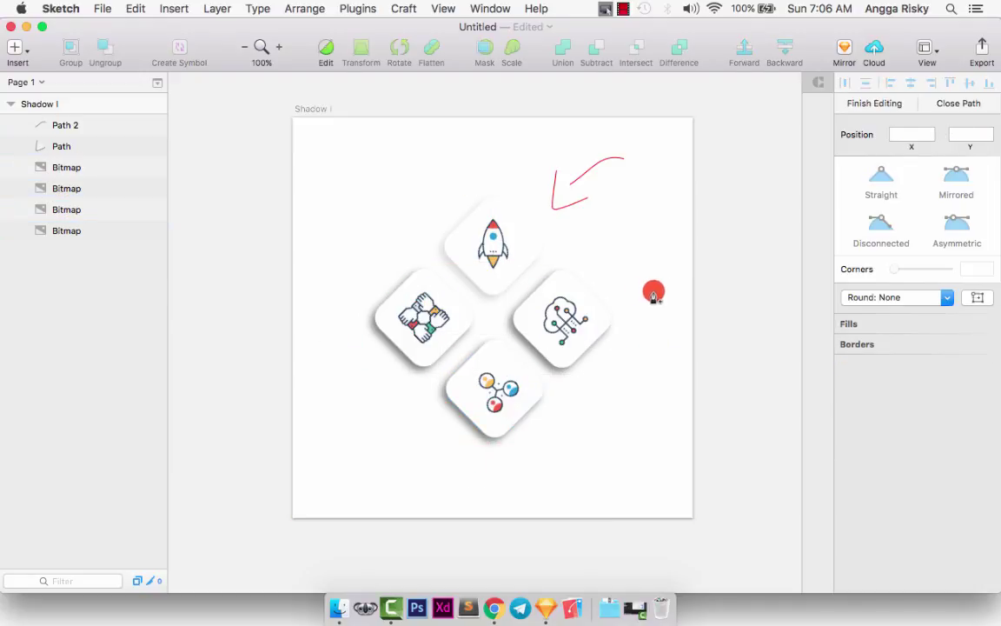
click(584, 309)
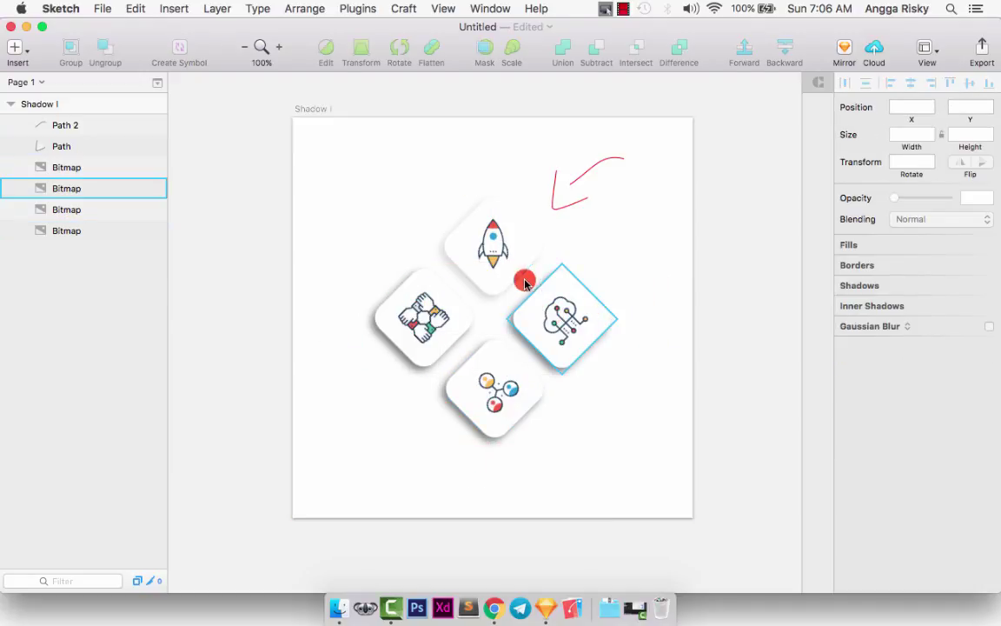
click(501, 261)
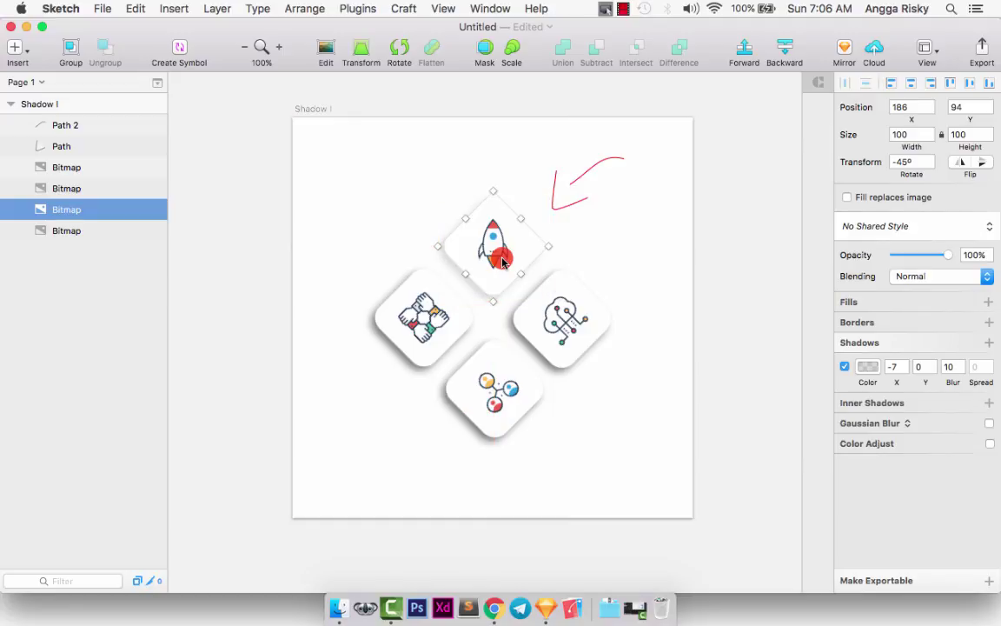
right_click(503, 261)
click(538, 327)
Paste the rocket's style onto the cloud, bottom and left cards.
click(575, 319)
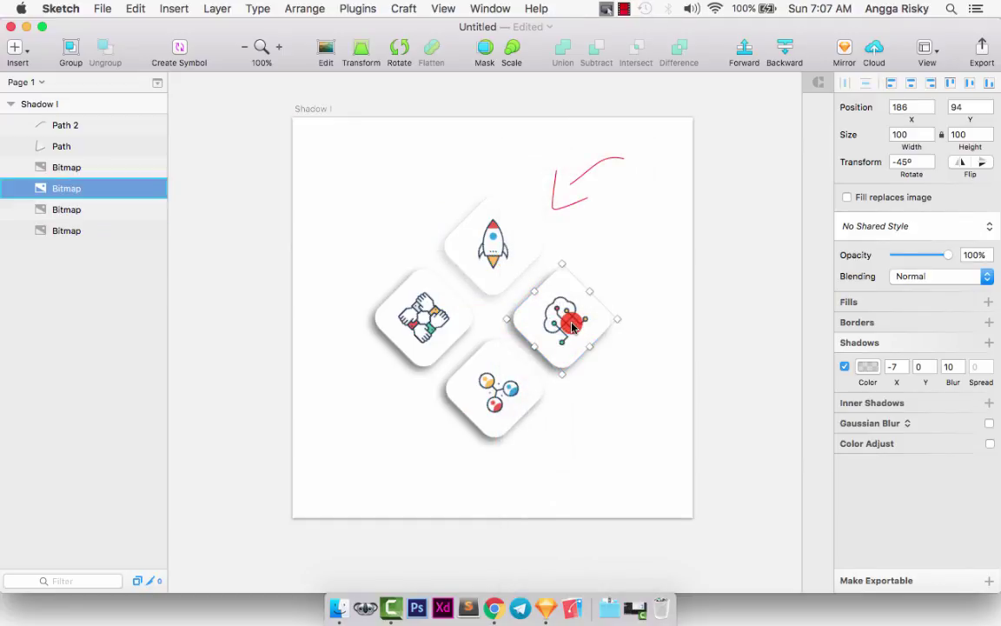
shift+click(490, 374)
shift+click(422, 320)
right_click(421, 317)
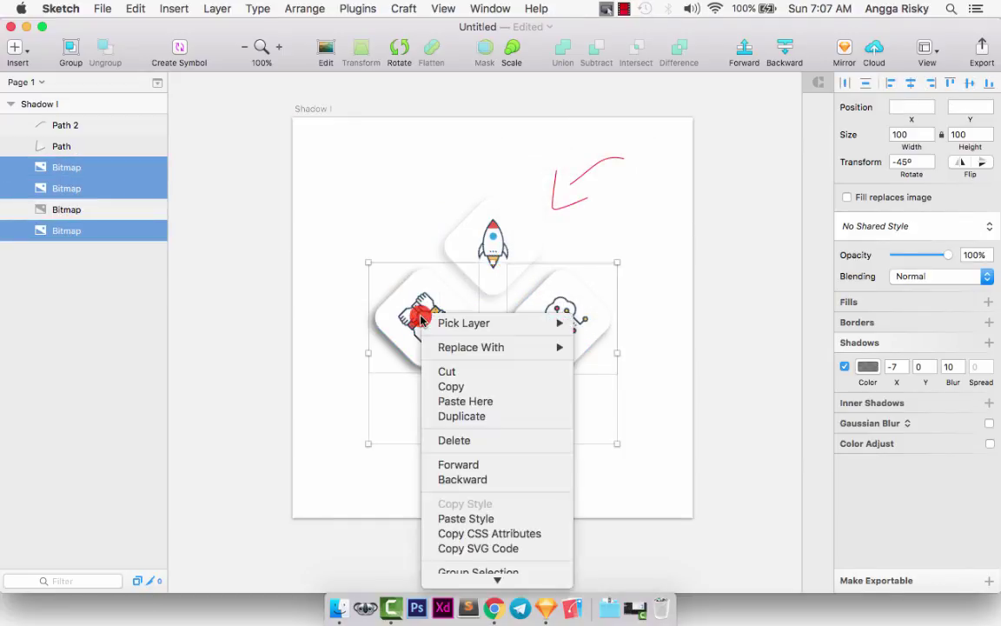
click(483, 519)
click(705, 305)
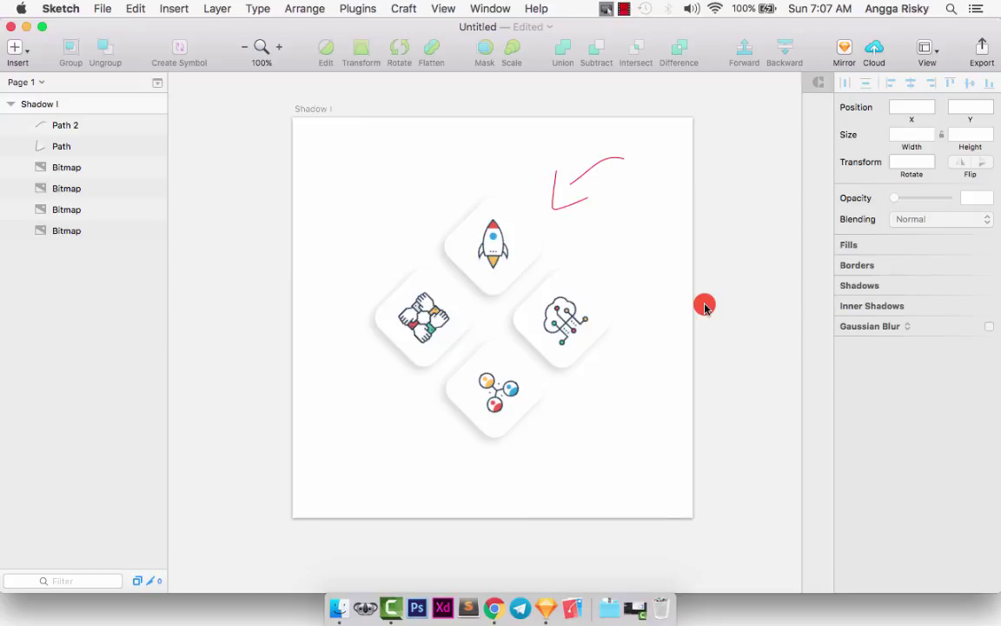
Delete both red arrow paths and bring up the Shadow I artboard's background colour.
scroll(705, 305, right, 3)
scroll(705, 305, down, 2)
scroll(705, 305, right, 3)
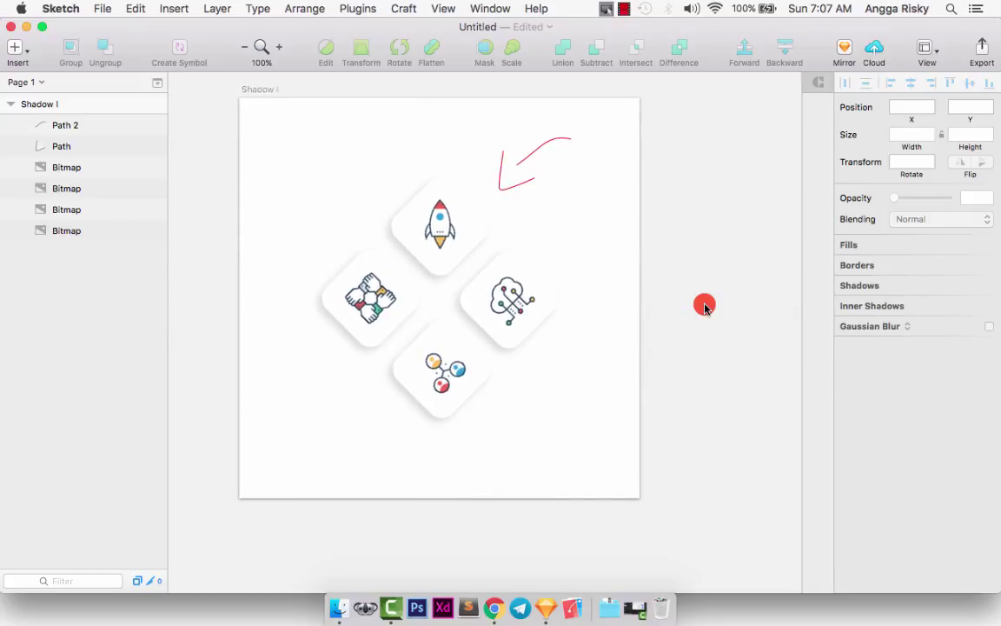
scroll(705, 305, up, 2)
scroll(705, 305, left, 2)
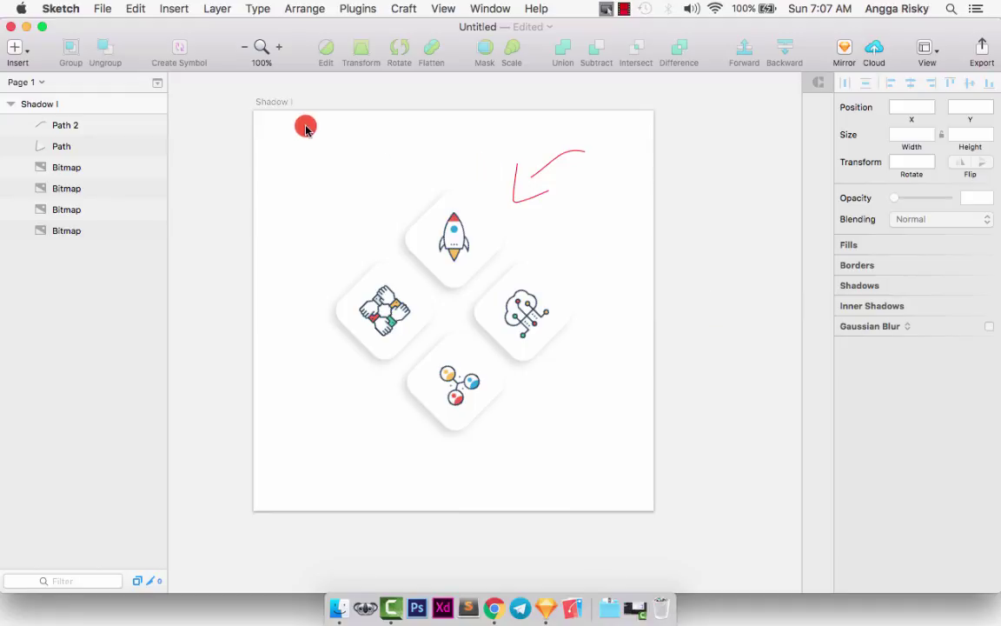
click(103, 126)
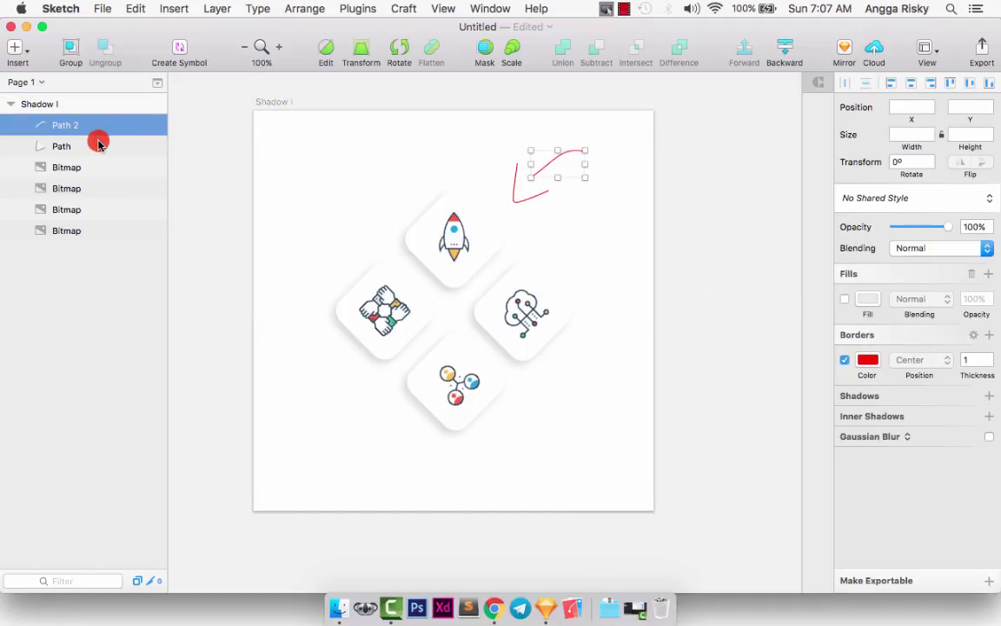
shift+click(99, 144)
key(BackSpace)
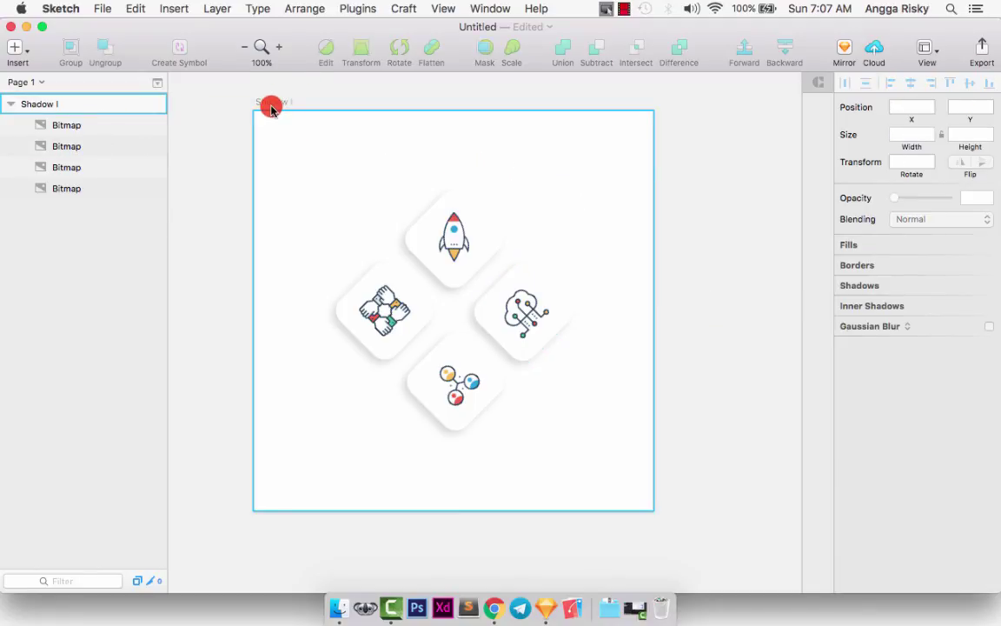
click(272, 105)
click(979, 197)
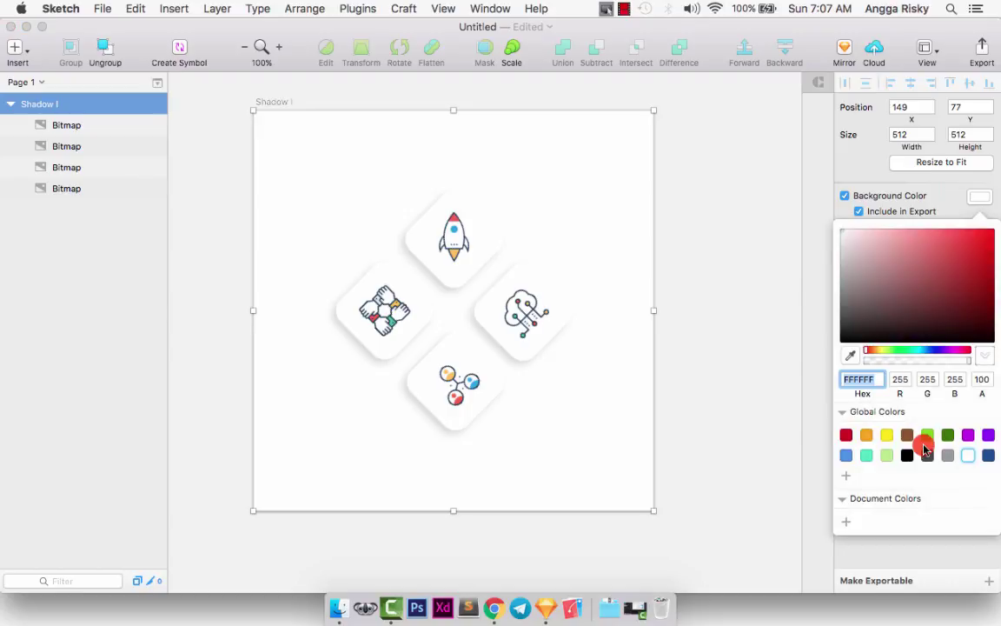
Recolour the Shadow I artboard background from the light green preset to peach #FFB88A.
click(887, 455)
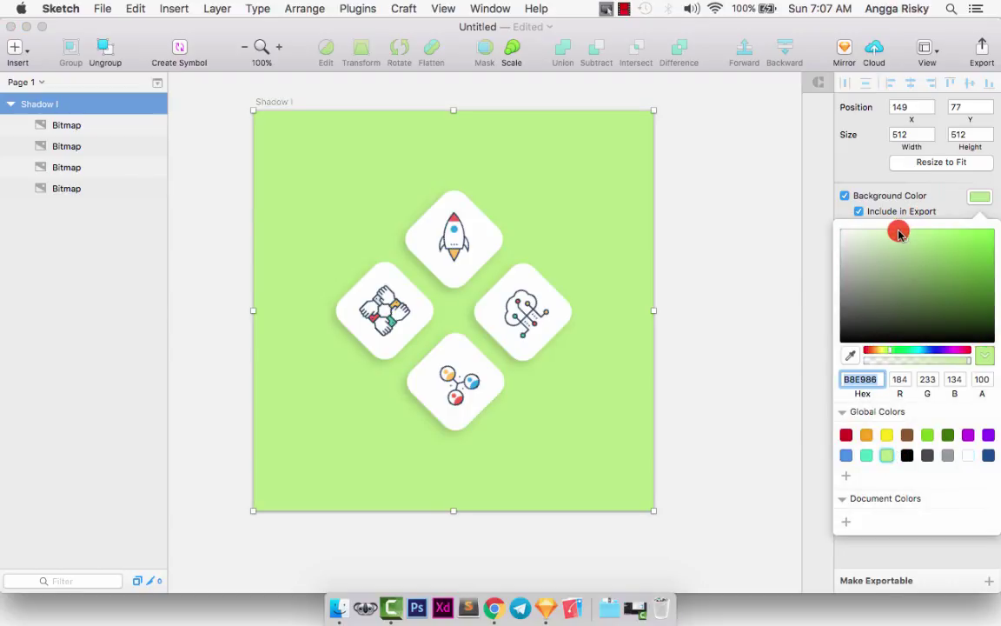
drag(899, 233, 912, 214)
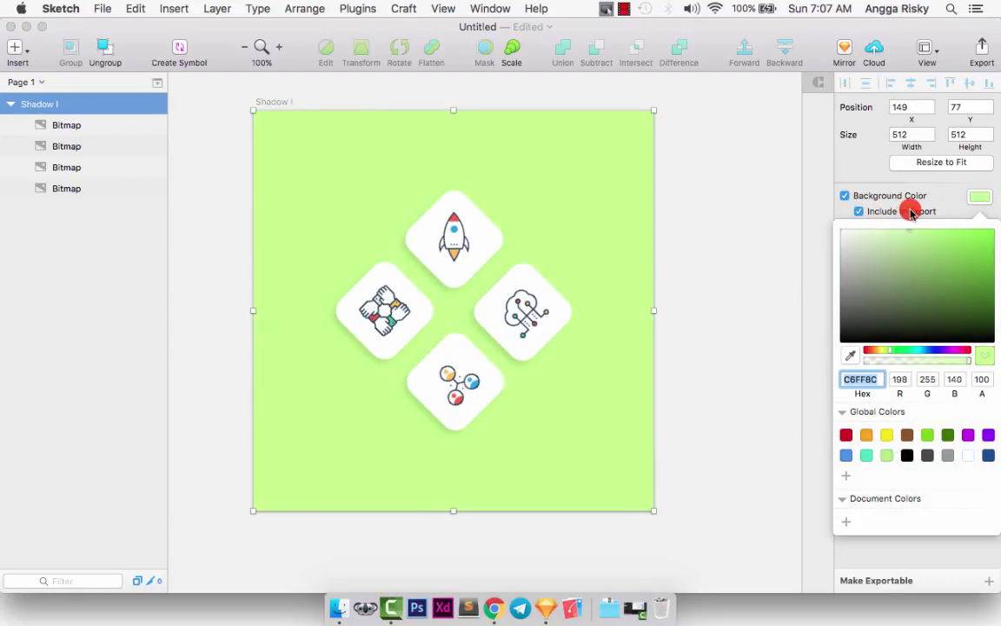
click(896, 343)
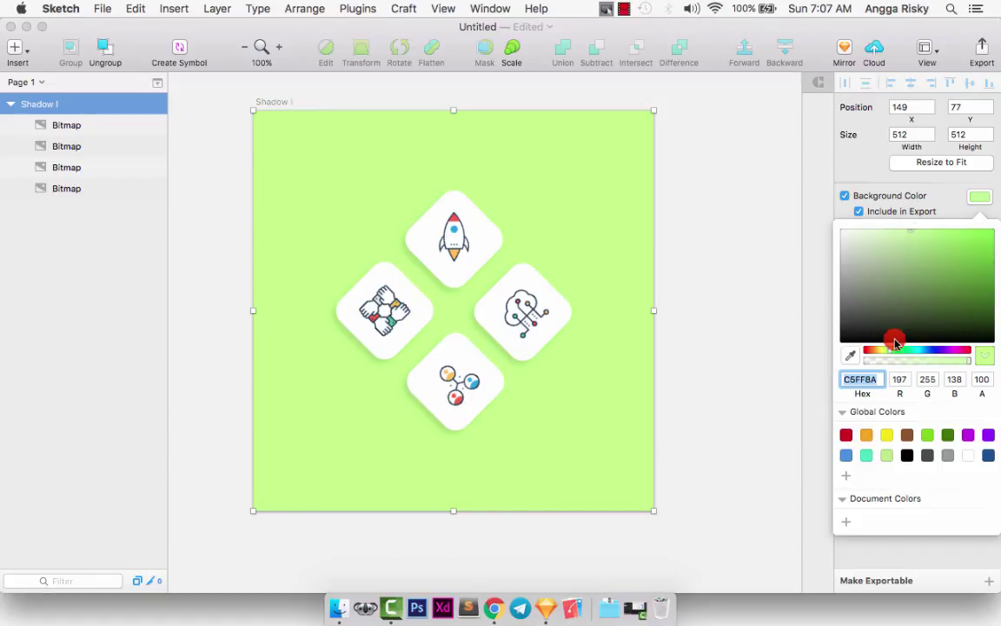
drag(894, 352, 876, 351)
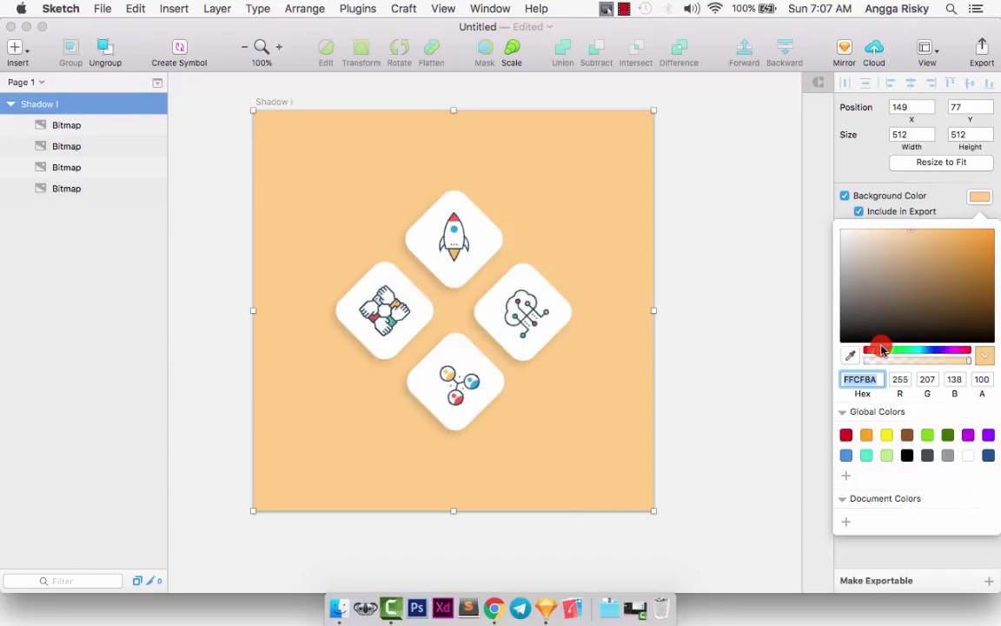
mouse_move(881, 349)
mouse_down()
mouse_move(969, 344)
mouse_move(867, 344)
mouse_up()
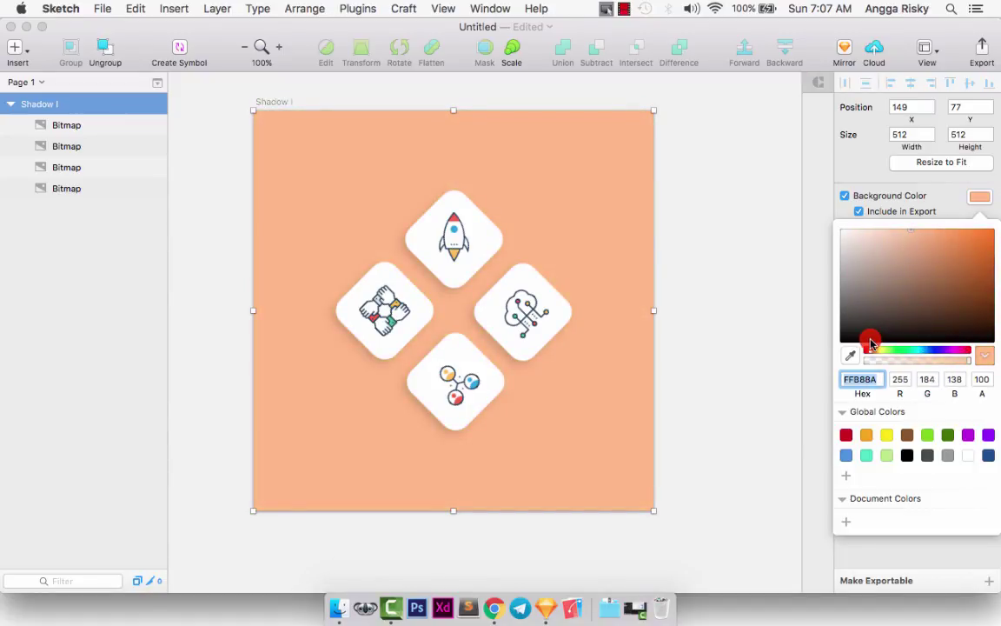
click(980, 195)
click(760, 275)
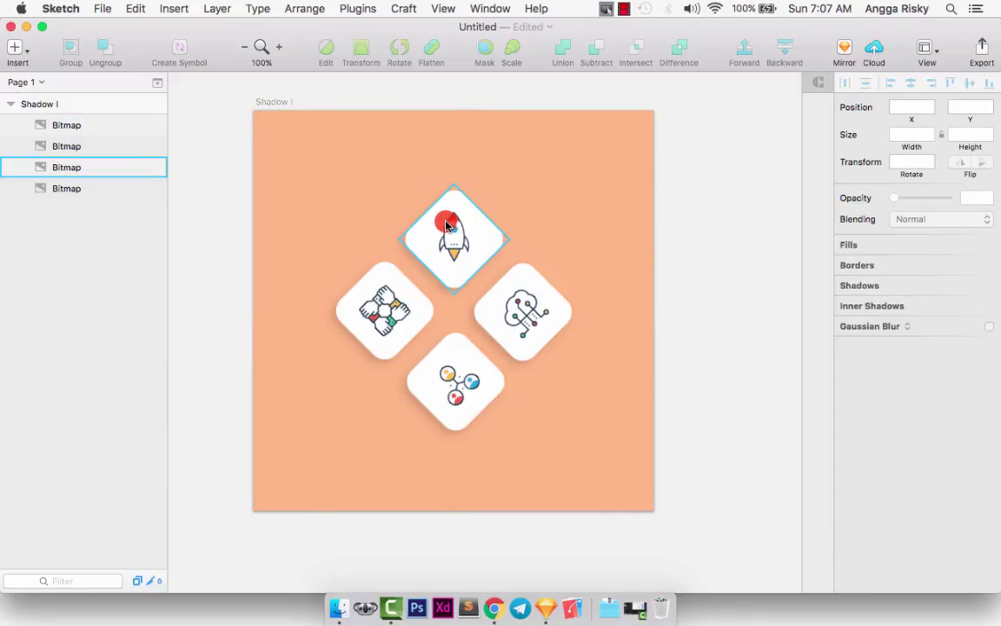
click(447, 196)
click(867, 366)
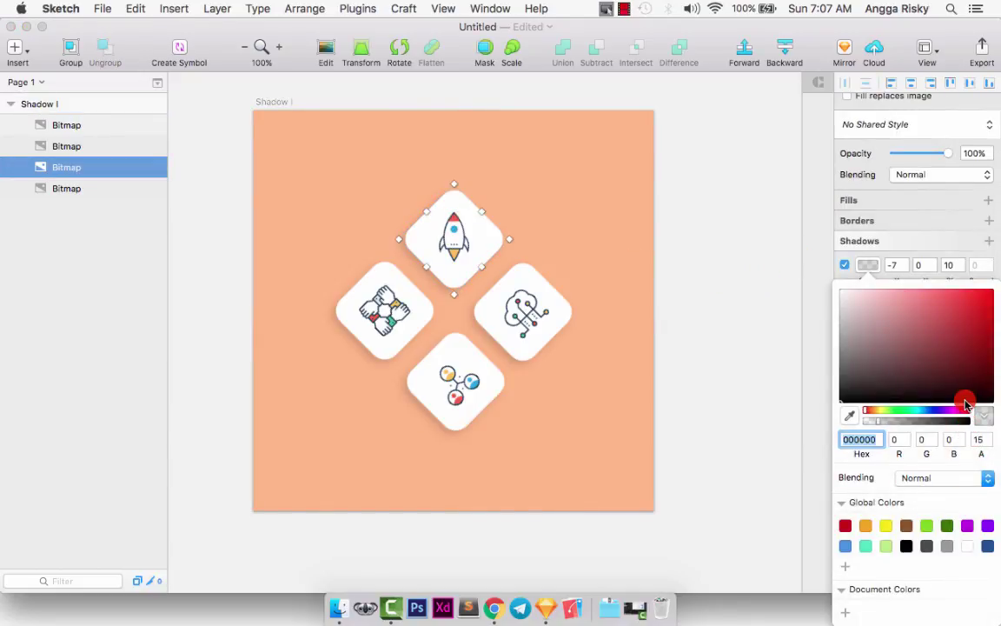
click(867, 264)
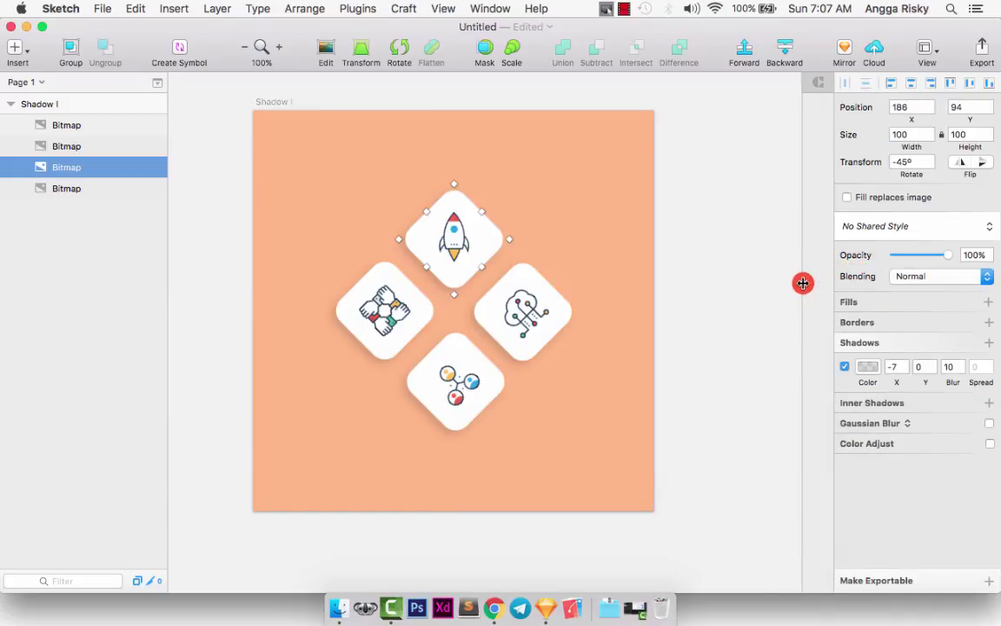
click(666, 277)
click(464, 242)
click(493, 170)
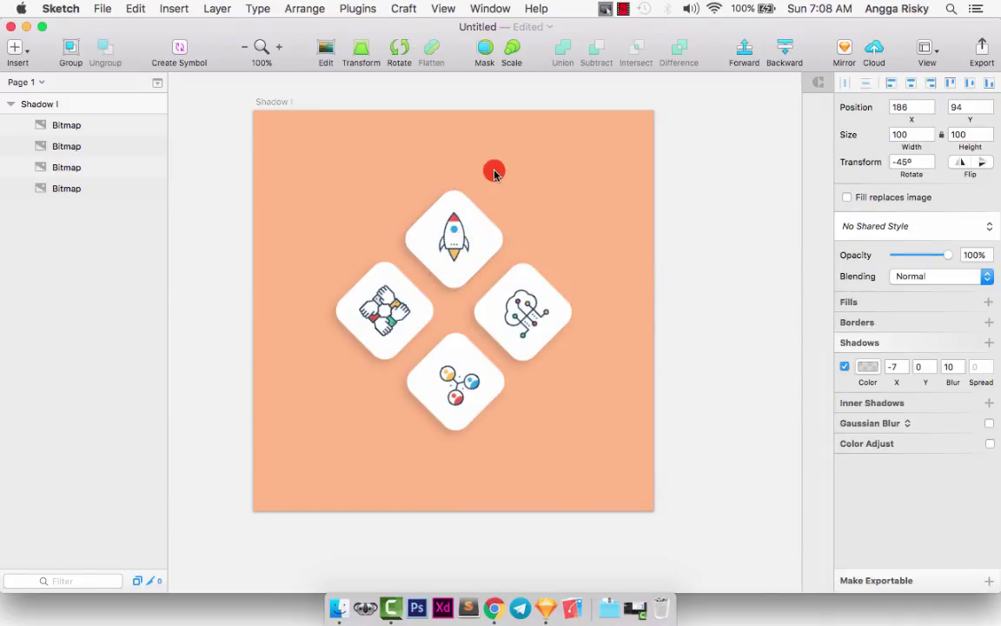
click(267, 102)
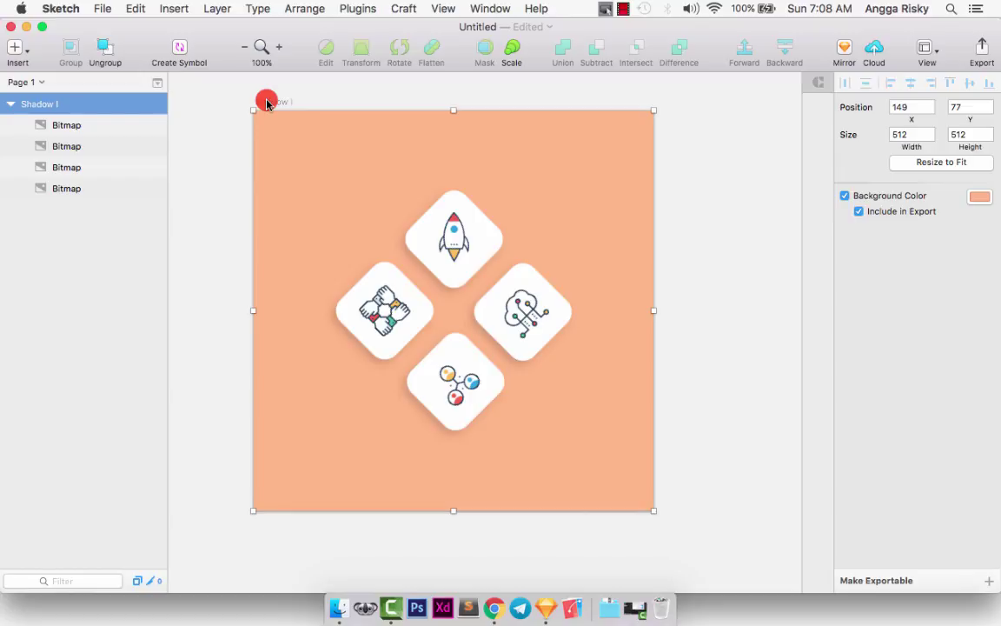
Duplicate the Shadow I artboard and give the copy a blue background.
right_click(267, 103)
click(308, 152)
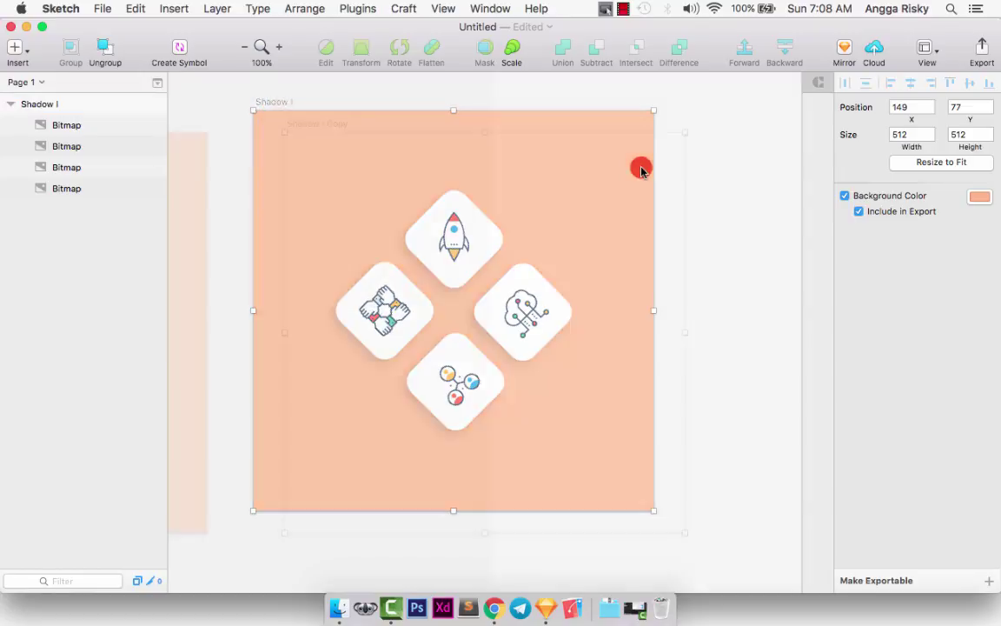
click(983, 197)
drag(927, 347, 931, 352)
click(721, 259)
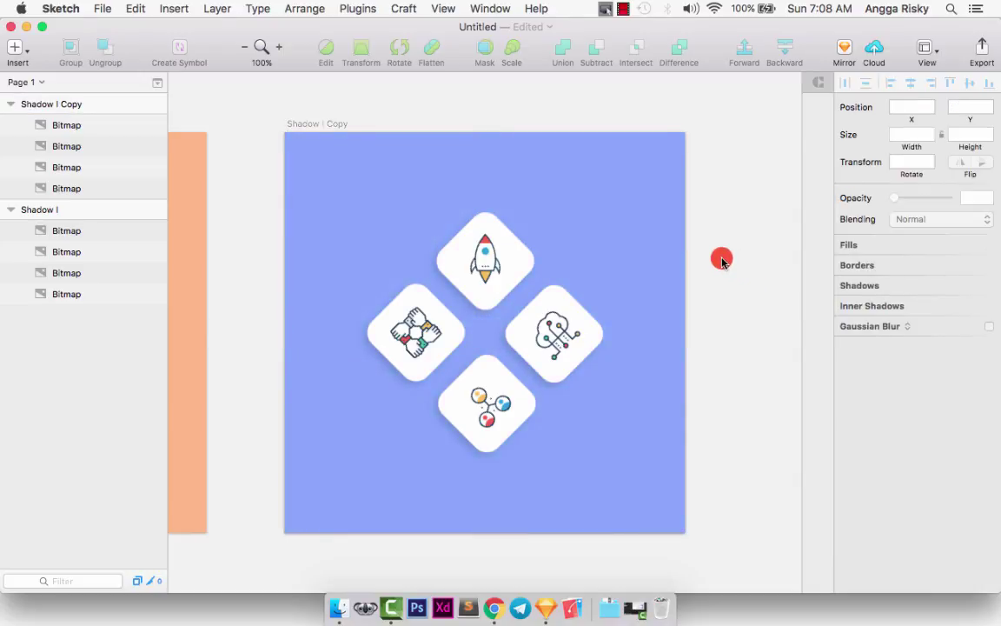
Zoom out and select both the Shadow I and Shadow I Copy artboards.
key(super+minus)
scroll(722, 261, down, 1)
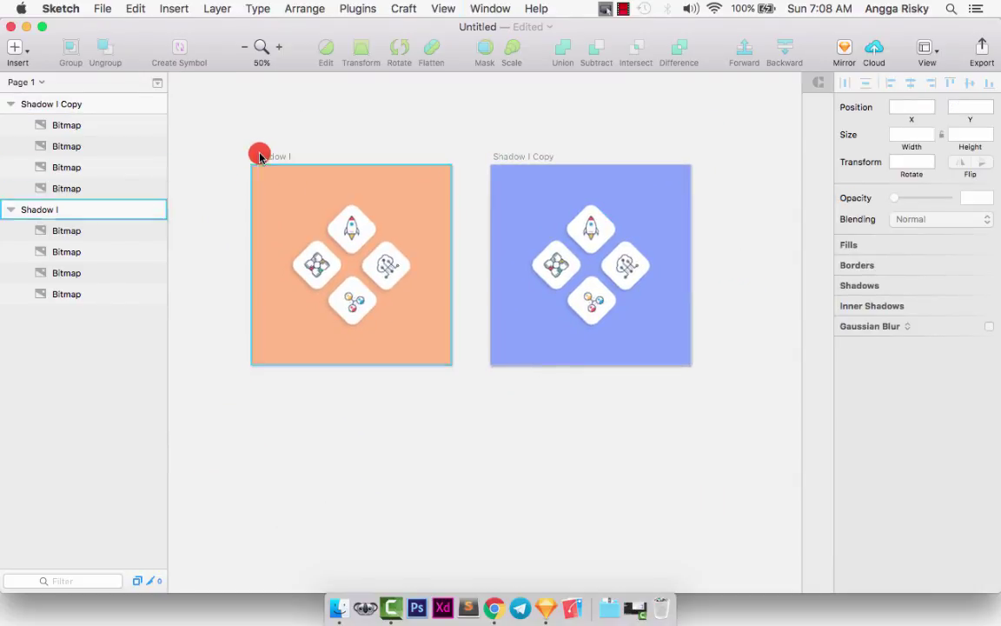
click(258, 156)
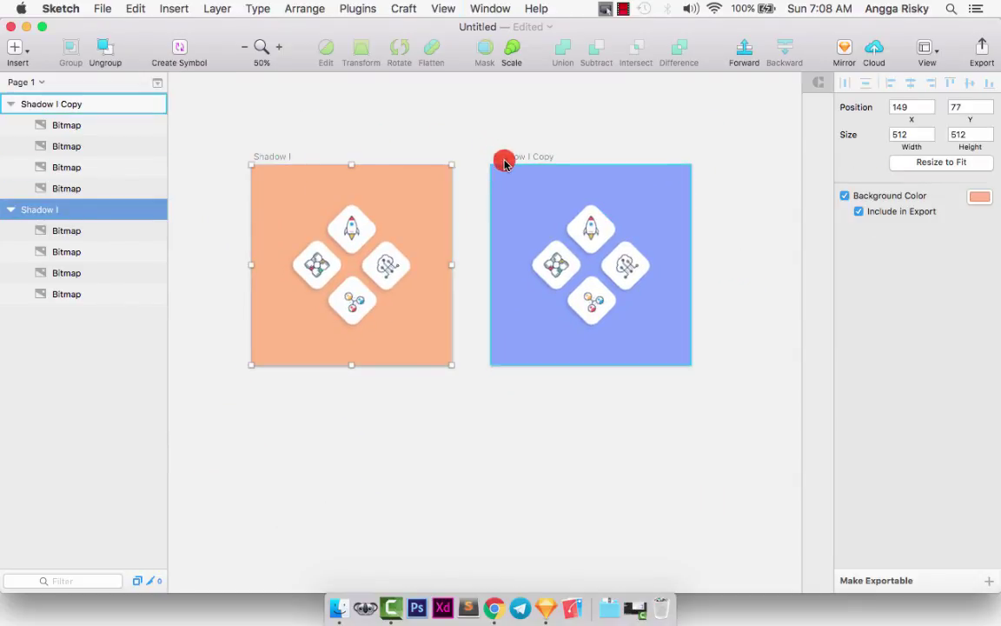
shift+click(505, 158)
scroll(335, 148, down, 2)
scroll(335, 147, left, 2)
Copy both artboards into a second row and make Shadow I Copy 2 pink #FF8AA7.
drag(296, 123, 290, 364)
click(476, 350)
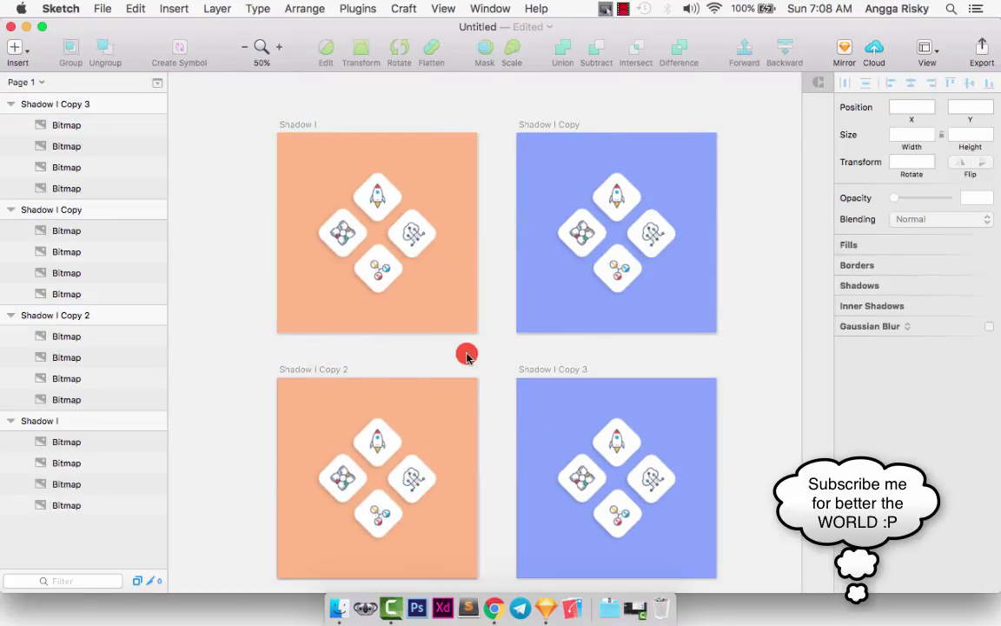
click(304, 371)
click(977, 199)
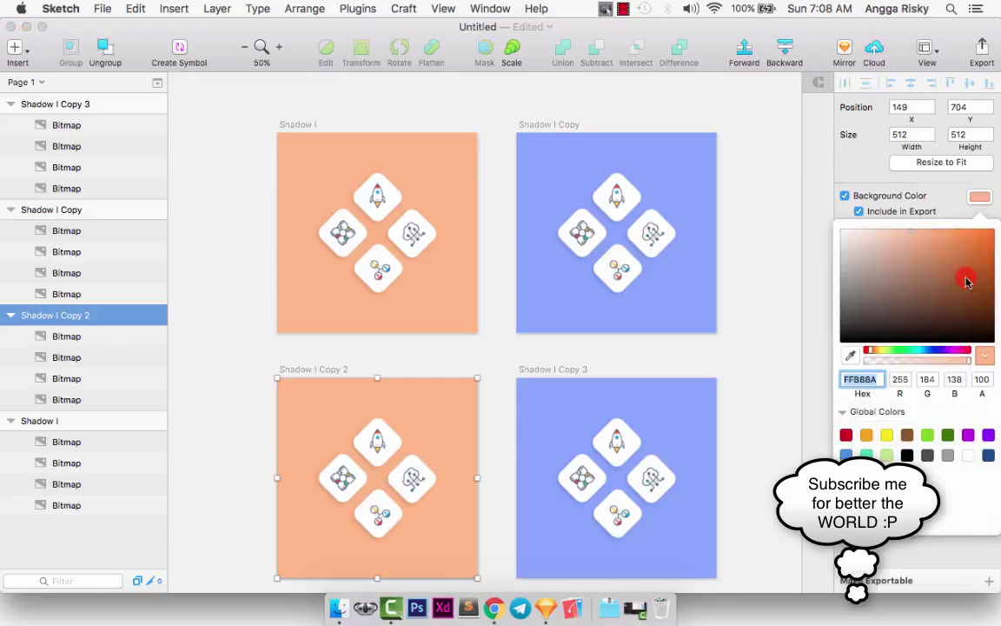
click(953, 351)
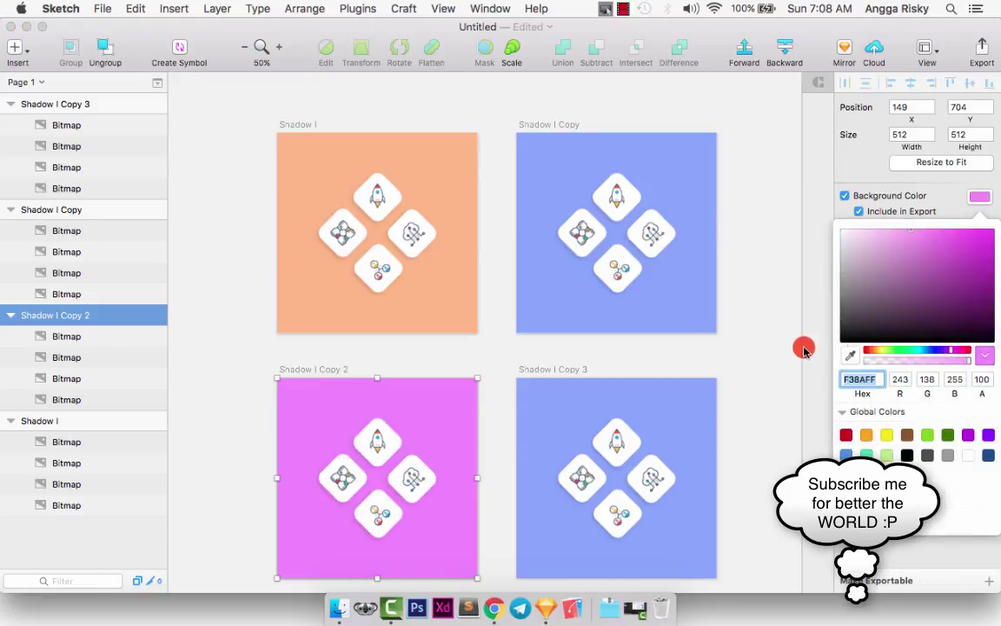
scroll(784, 348, down, 2)
mouse_move(960, 351)
mouse_down()
mouse_move(932, 351)
mouse_move(978, 351)
mouse_move(966, 351)
mouse_up()
Give Shadow I Copy 3 a light green #8AFF90 background, then zoom in.
click(548, 311)
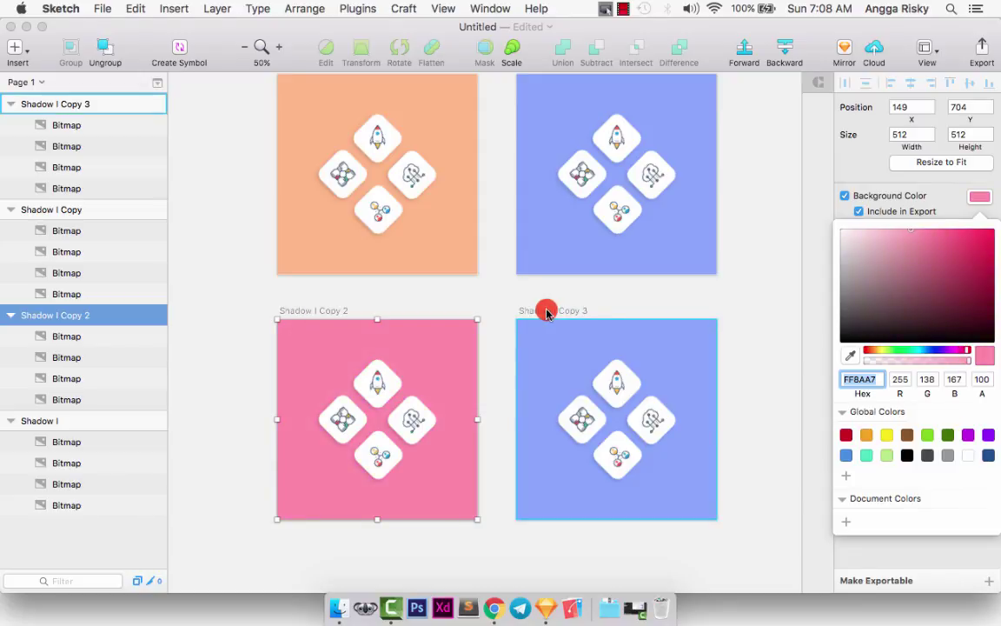
click(977, 199)
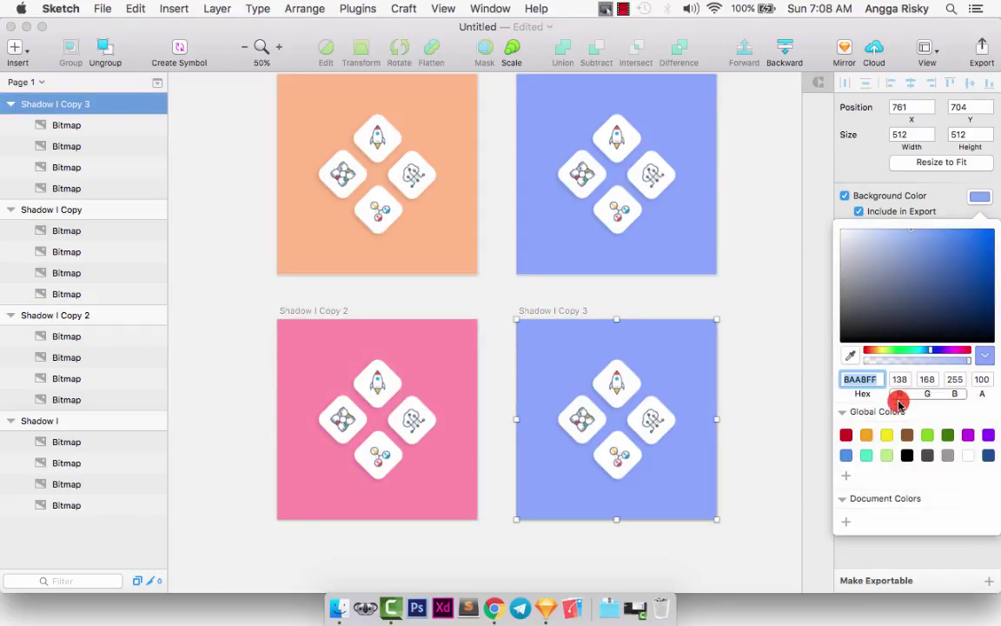
click(900, 350)
click(720, 290)
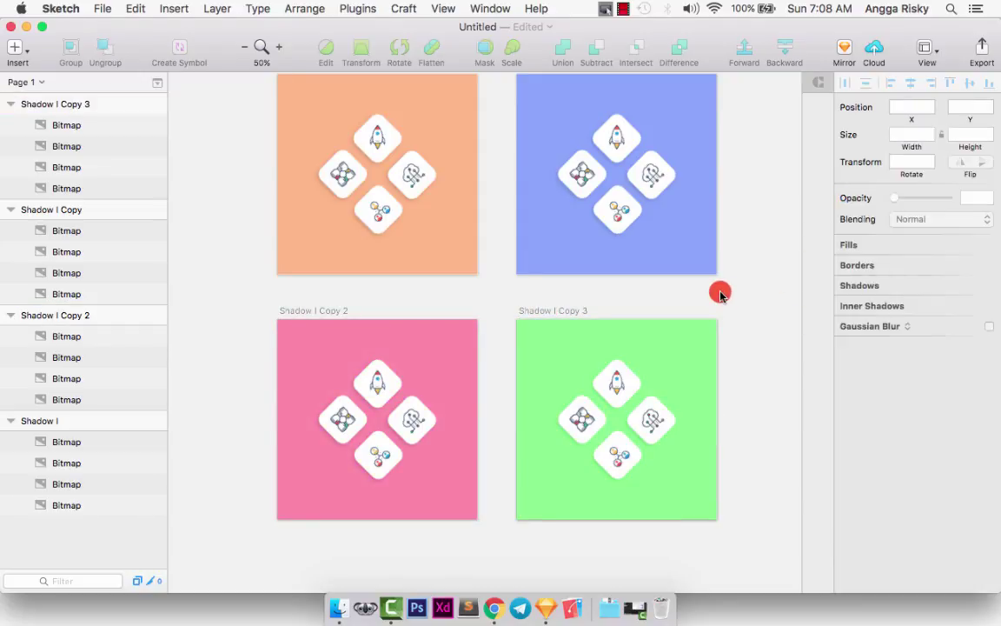
key(super+plus)
scroll(719, 293, down, 10)
scroll(720, 293, right, 5)
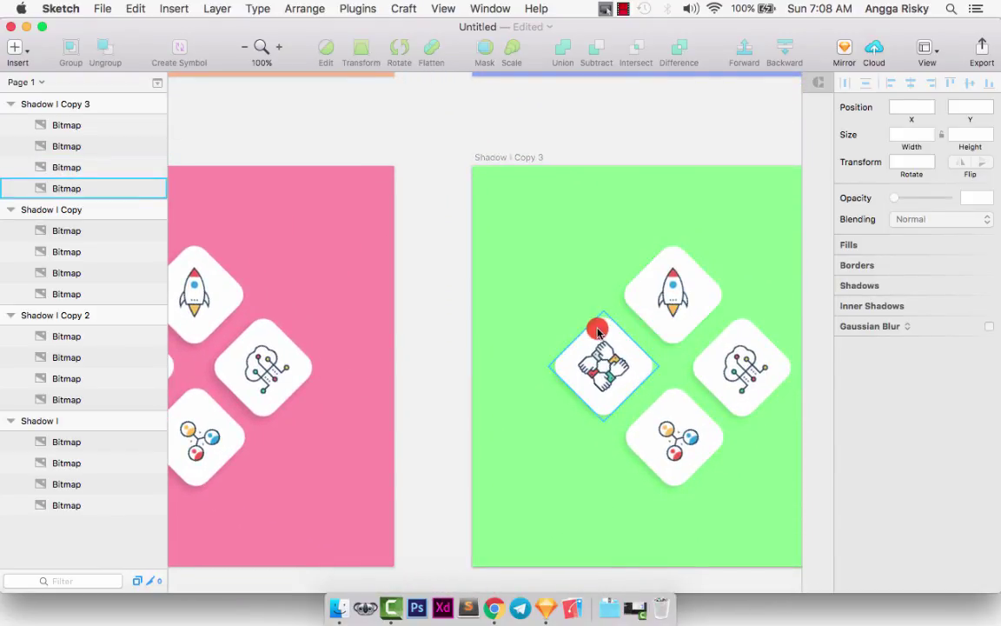
scroll(566, 301, up, 5)
scroll(566, 302, left, 5)
scroll(566, 301, up, 5)
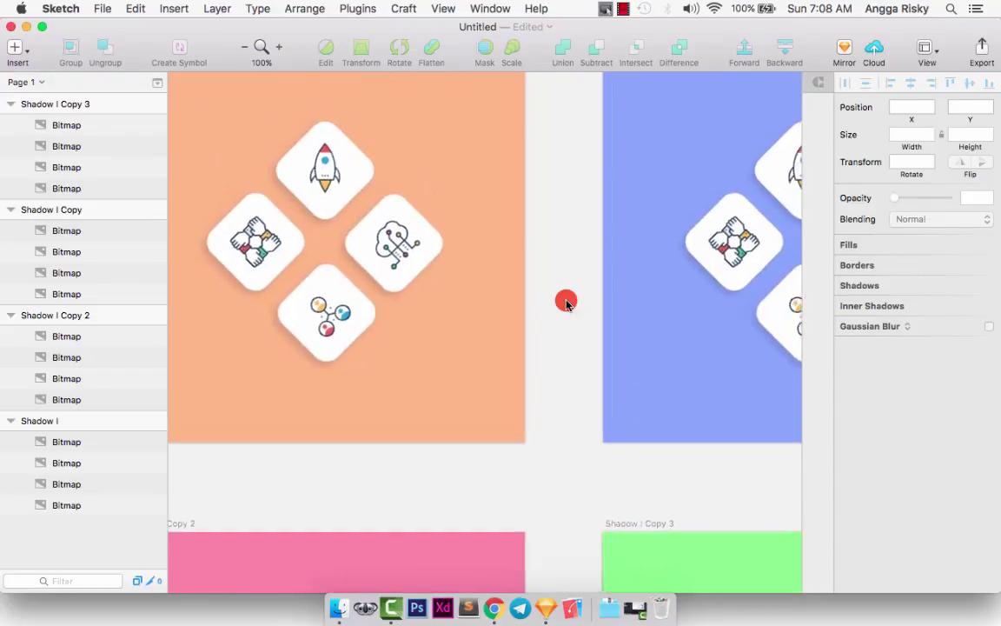
scroll(566, 301, right, 2)
scroll(566, 301, down, 2)
scroll(566, 301, up, 2)
scroll(566, 302, left, 3)
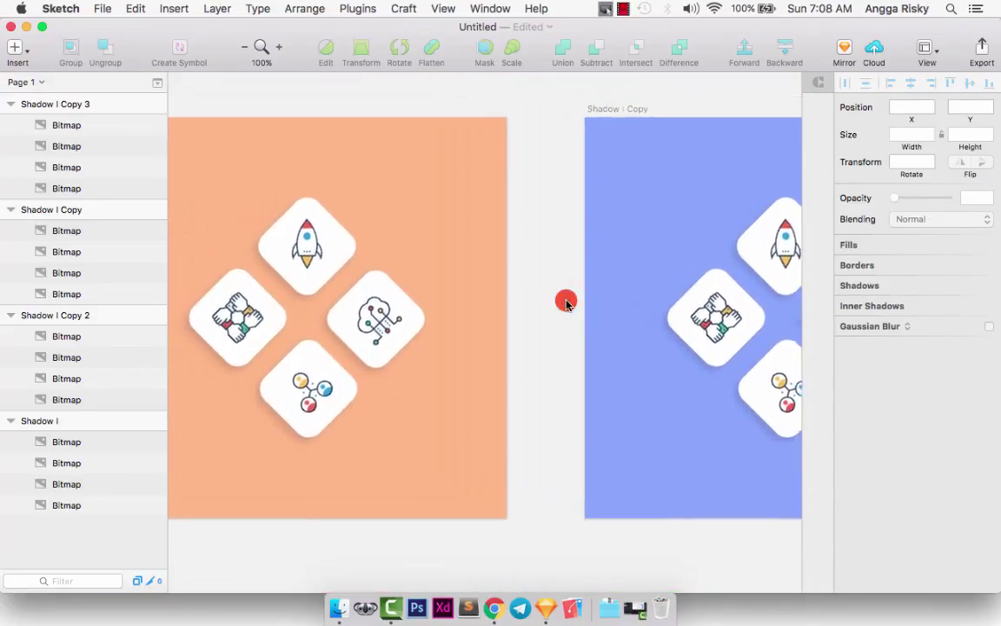
key(super+minus)
scroll(566, 301, down, 4)
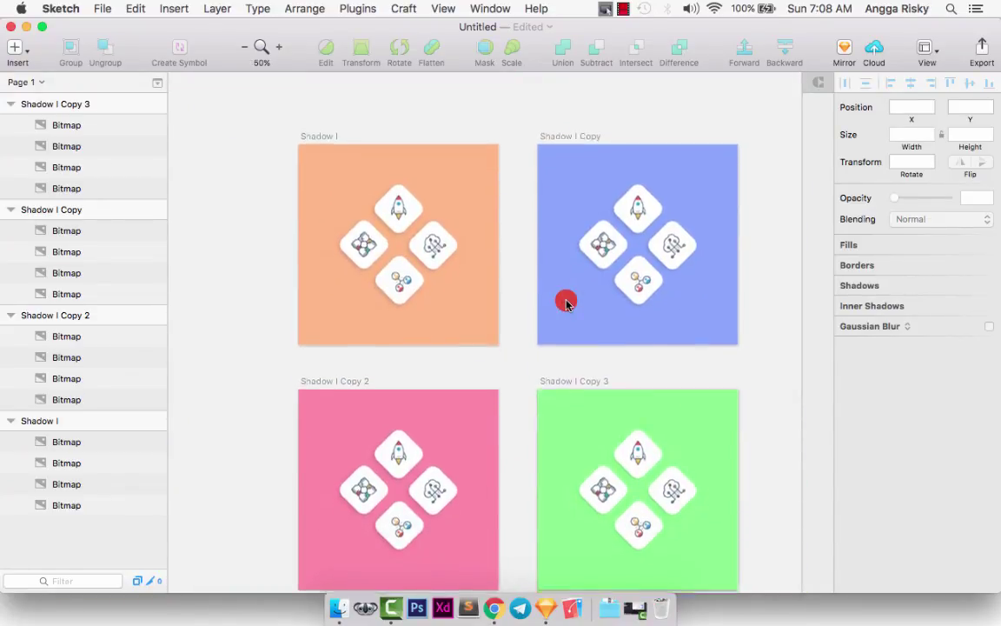
scroll(566, 302, down, 2)
scroll(566, 302, right, 1)
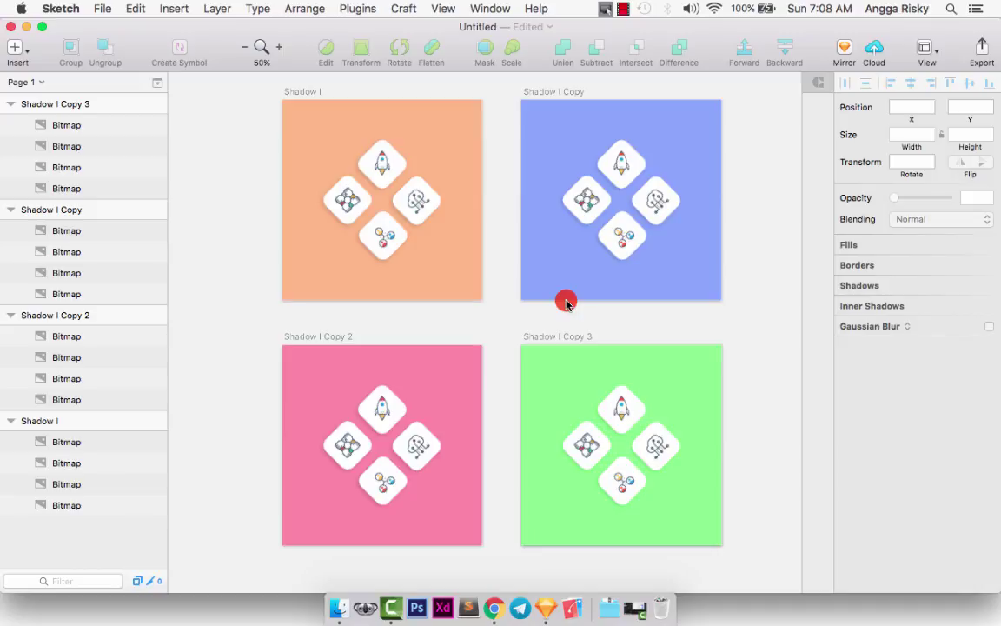
scroll(566, 302, right, 1)
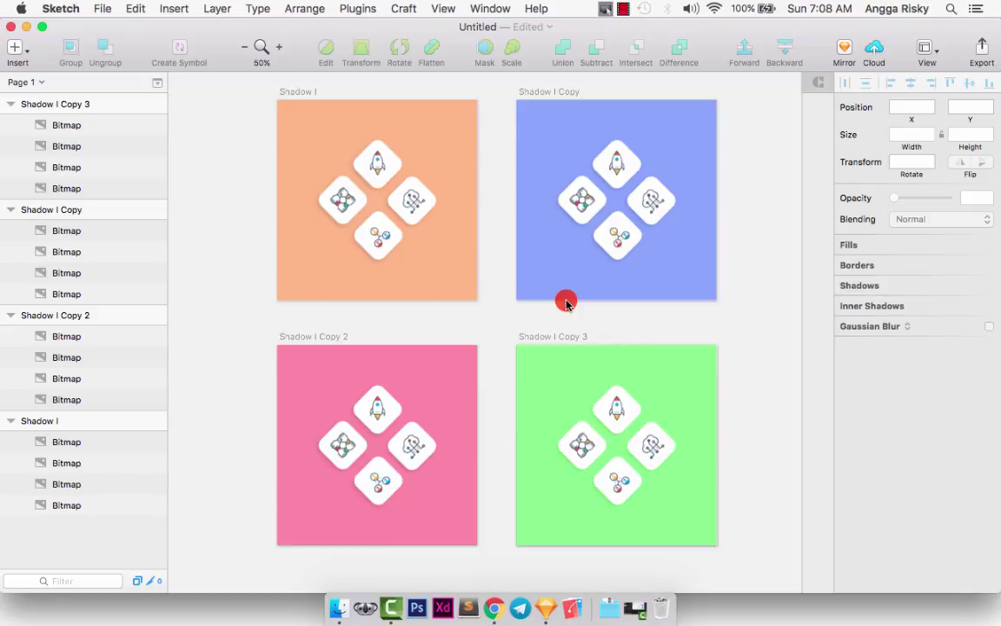
scroll(566, 303, up, 2)
scroll(566, 303, left, 2)
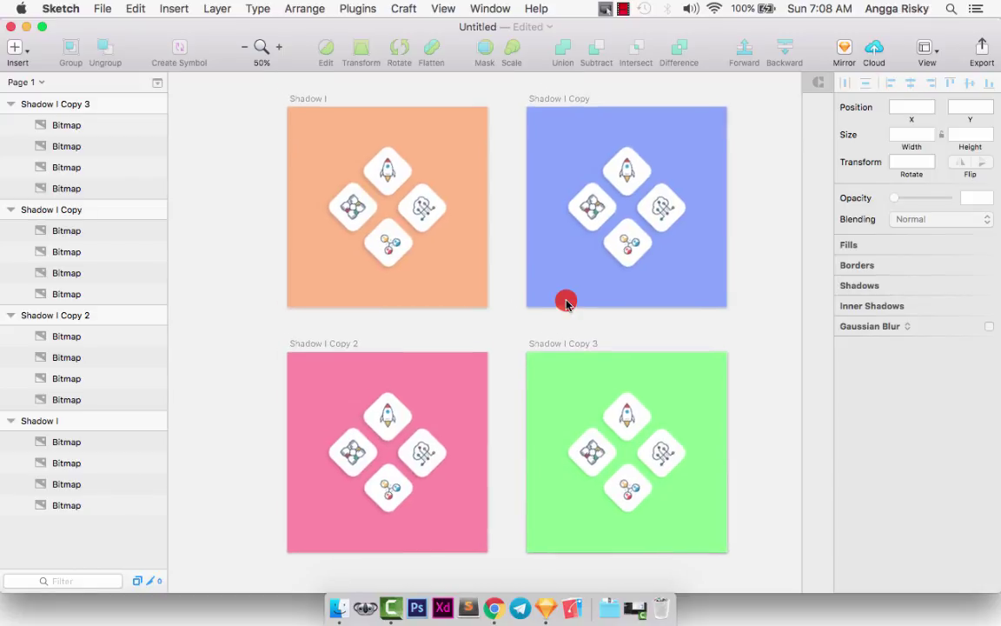
scroll(566, 303, down, 1)
scroll(566, 303, right, 1)
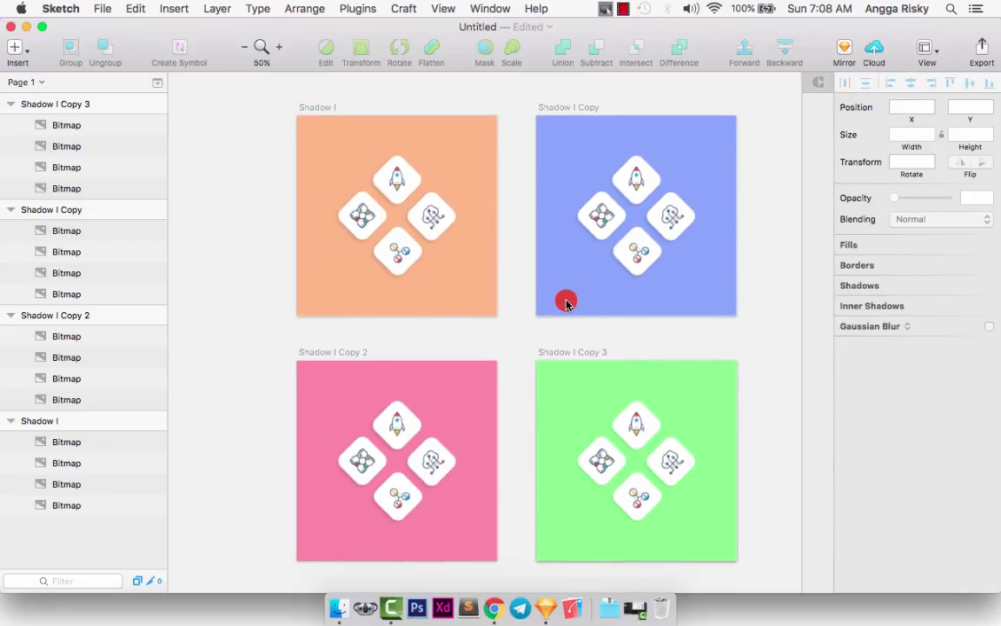